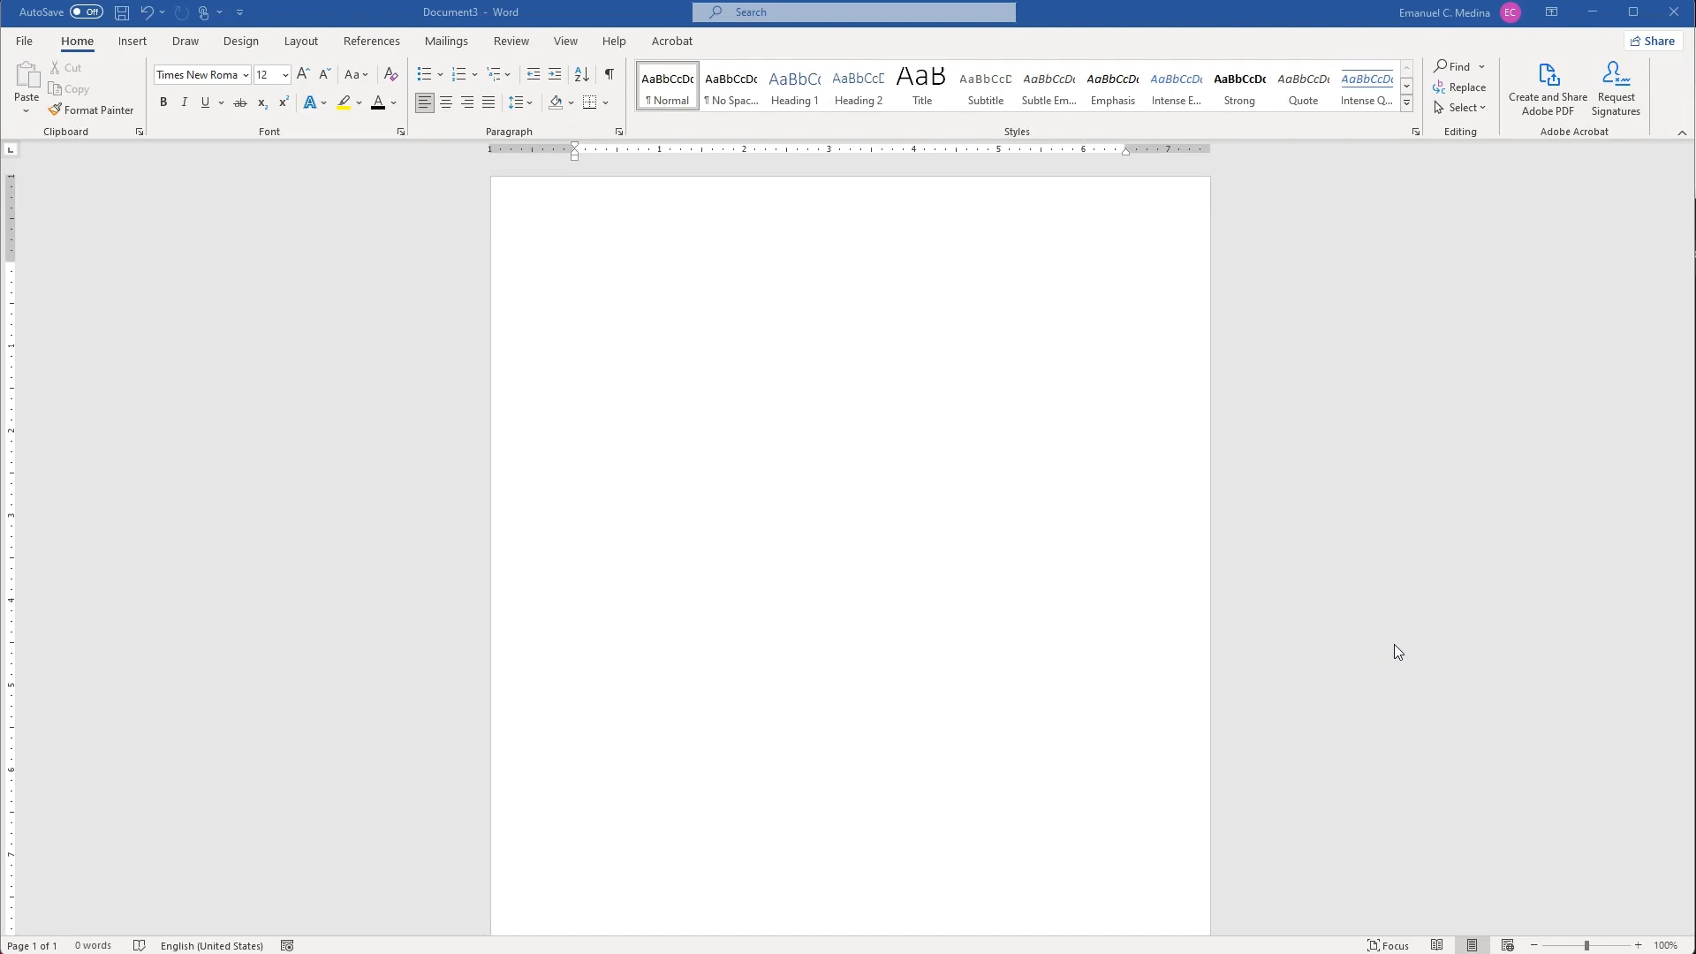
# Type the Name:, Email: and Date: labels on separate lines.
pyautogui.click(845, 378)
pyautogui.write('Name:')
pyautogui.press('Return')
pyautogui.write('Email:')
pyautogui.press('Return')
pyautogui.write('Date:')
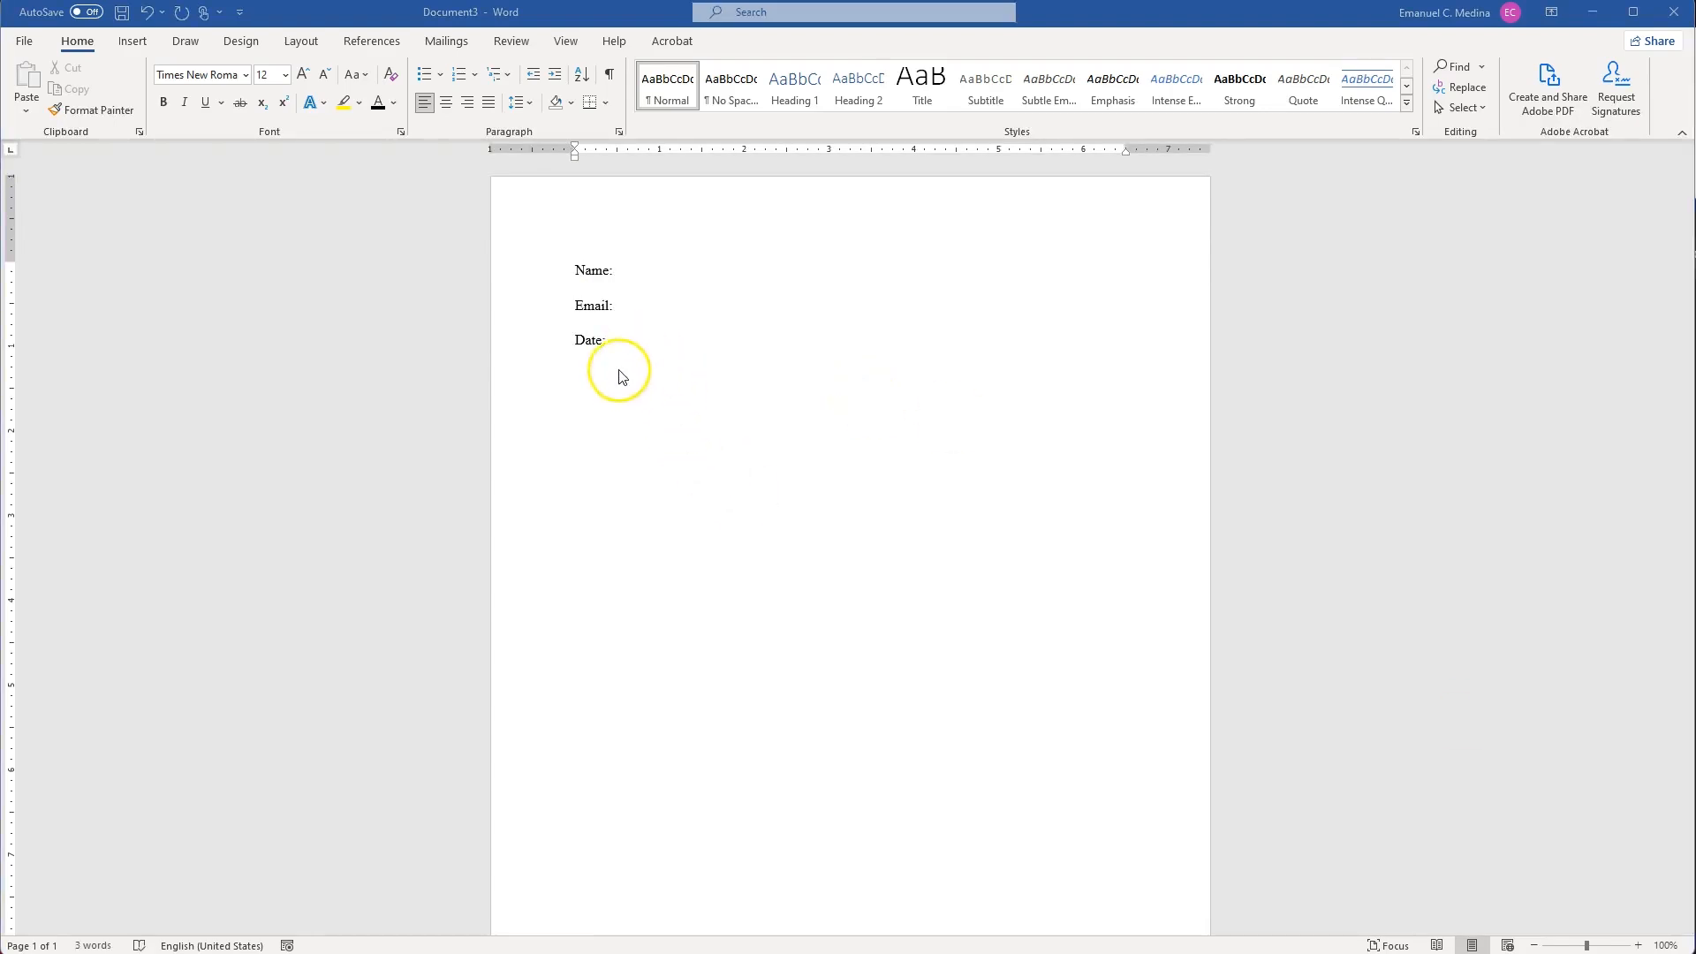
# Add a long underscore blank line after each of Name:, Email: and Date:.
pyautogui.click(625, 274)
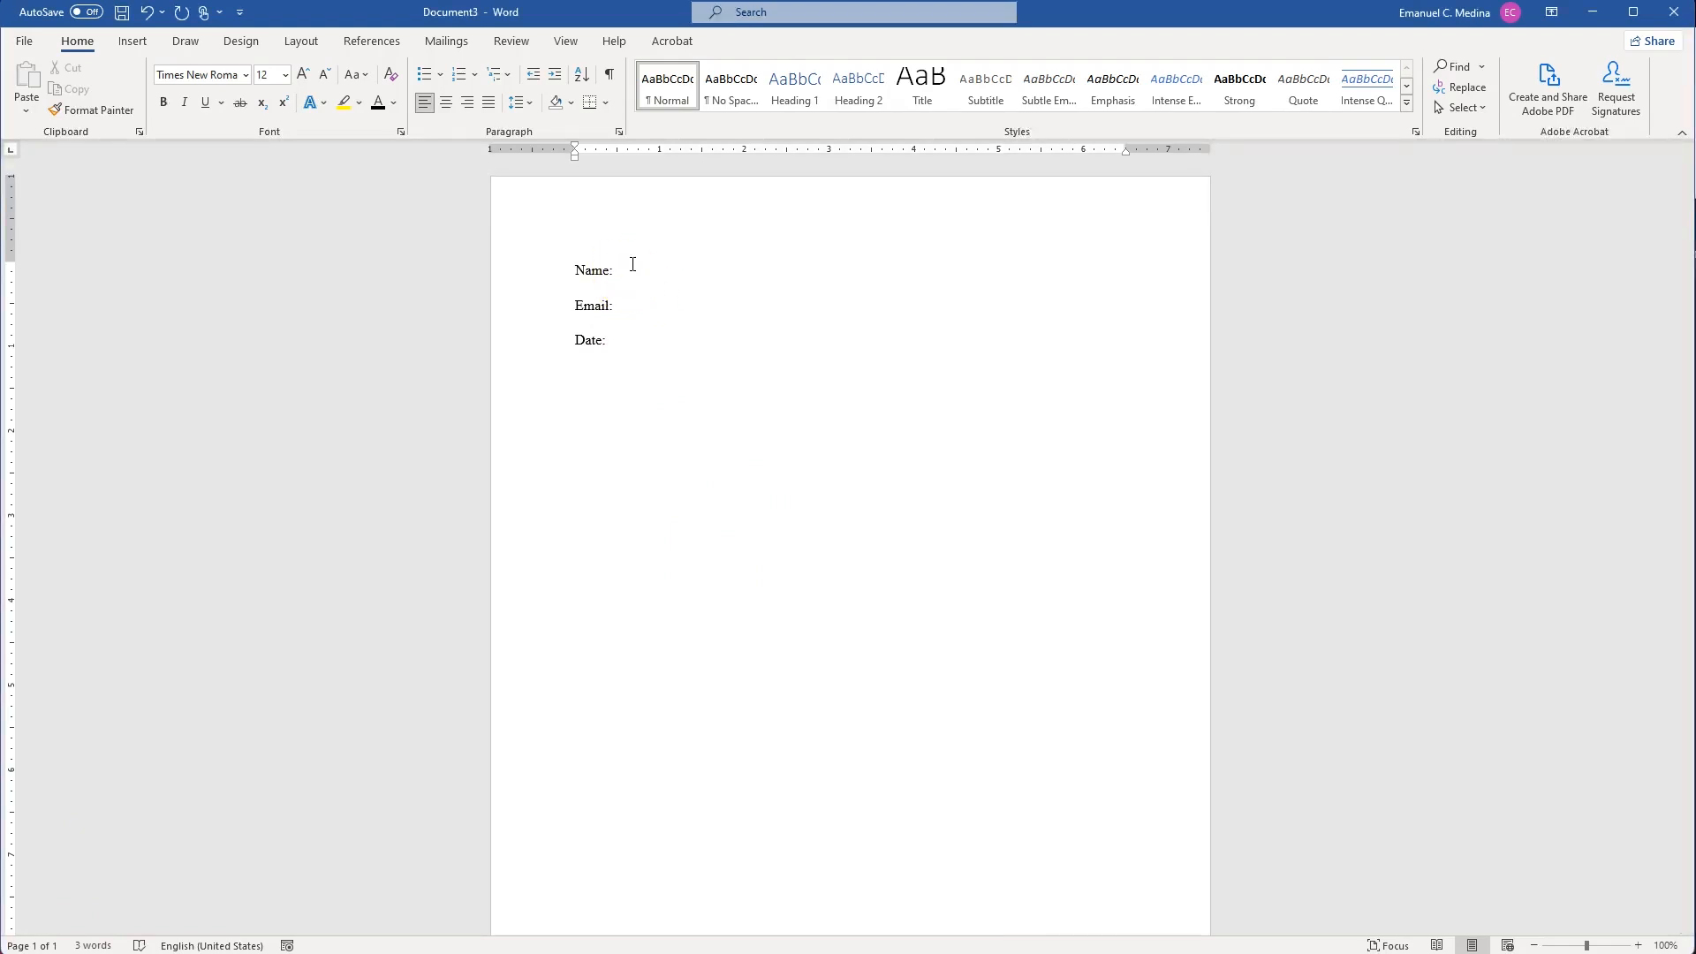
pyautogui.write('_____________________________________________________')
pyautogui.click(647, 301)
pyautogui.write('____________________________________________________')
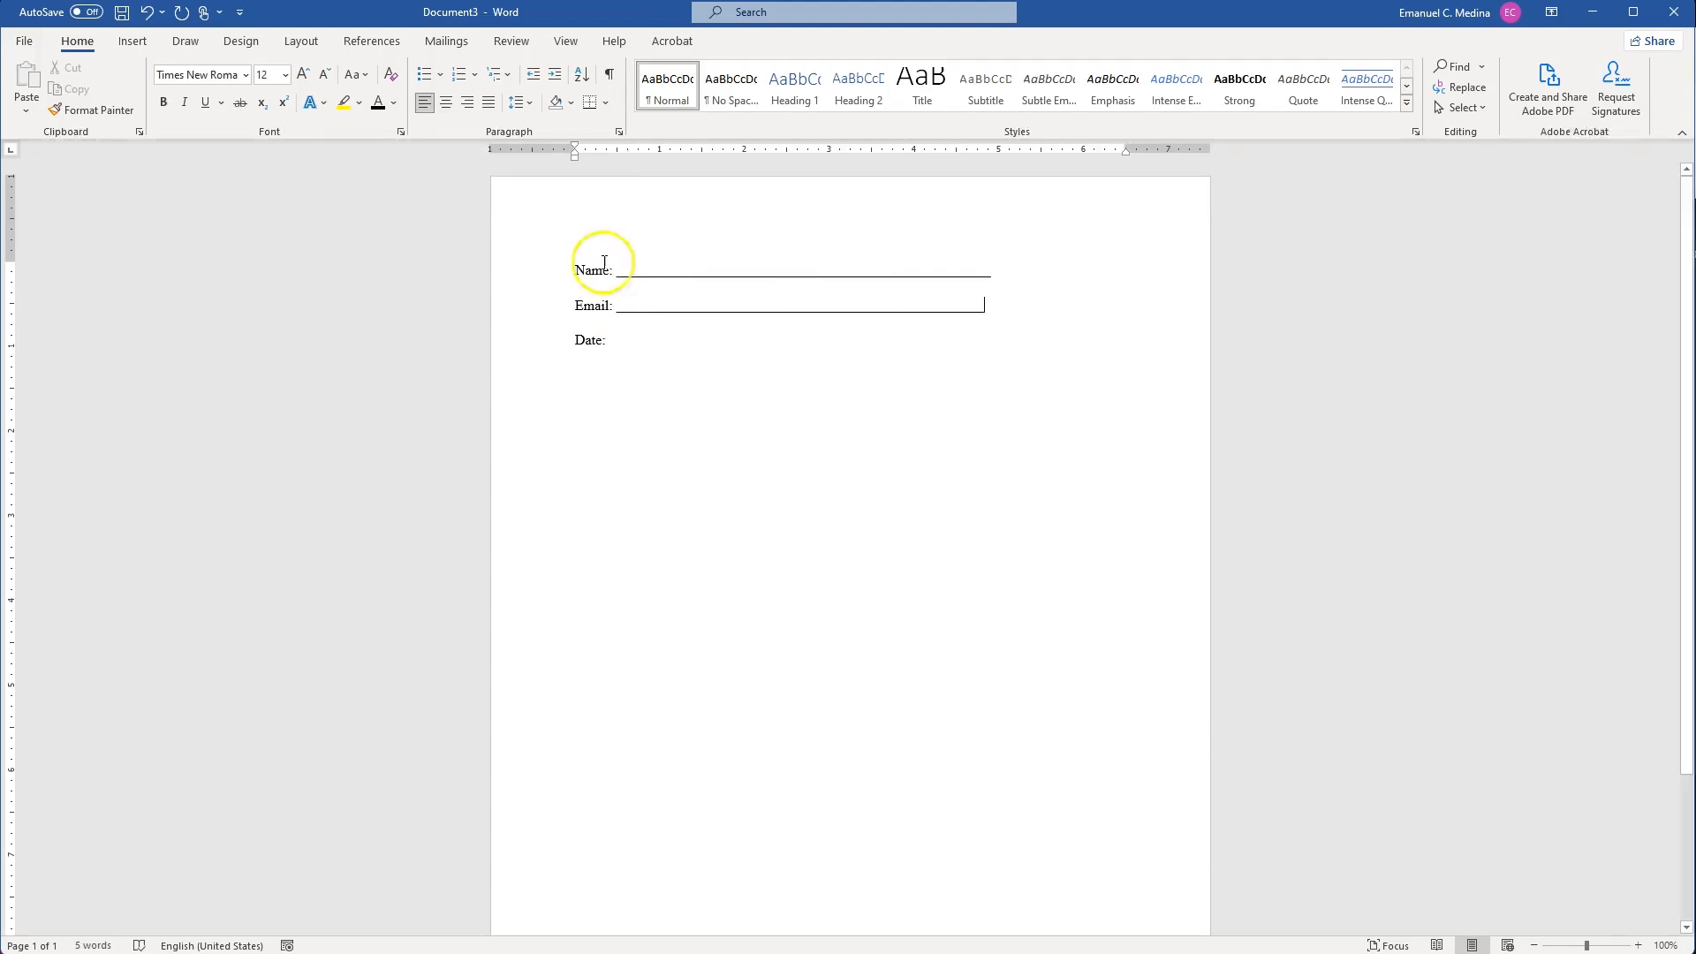
pyautogui.click(654, 336)
pyautogui.write('_____________________________________________________')
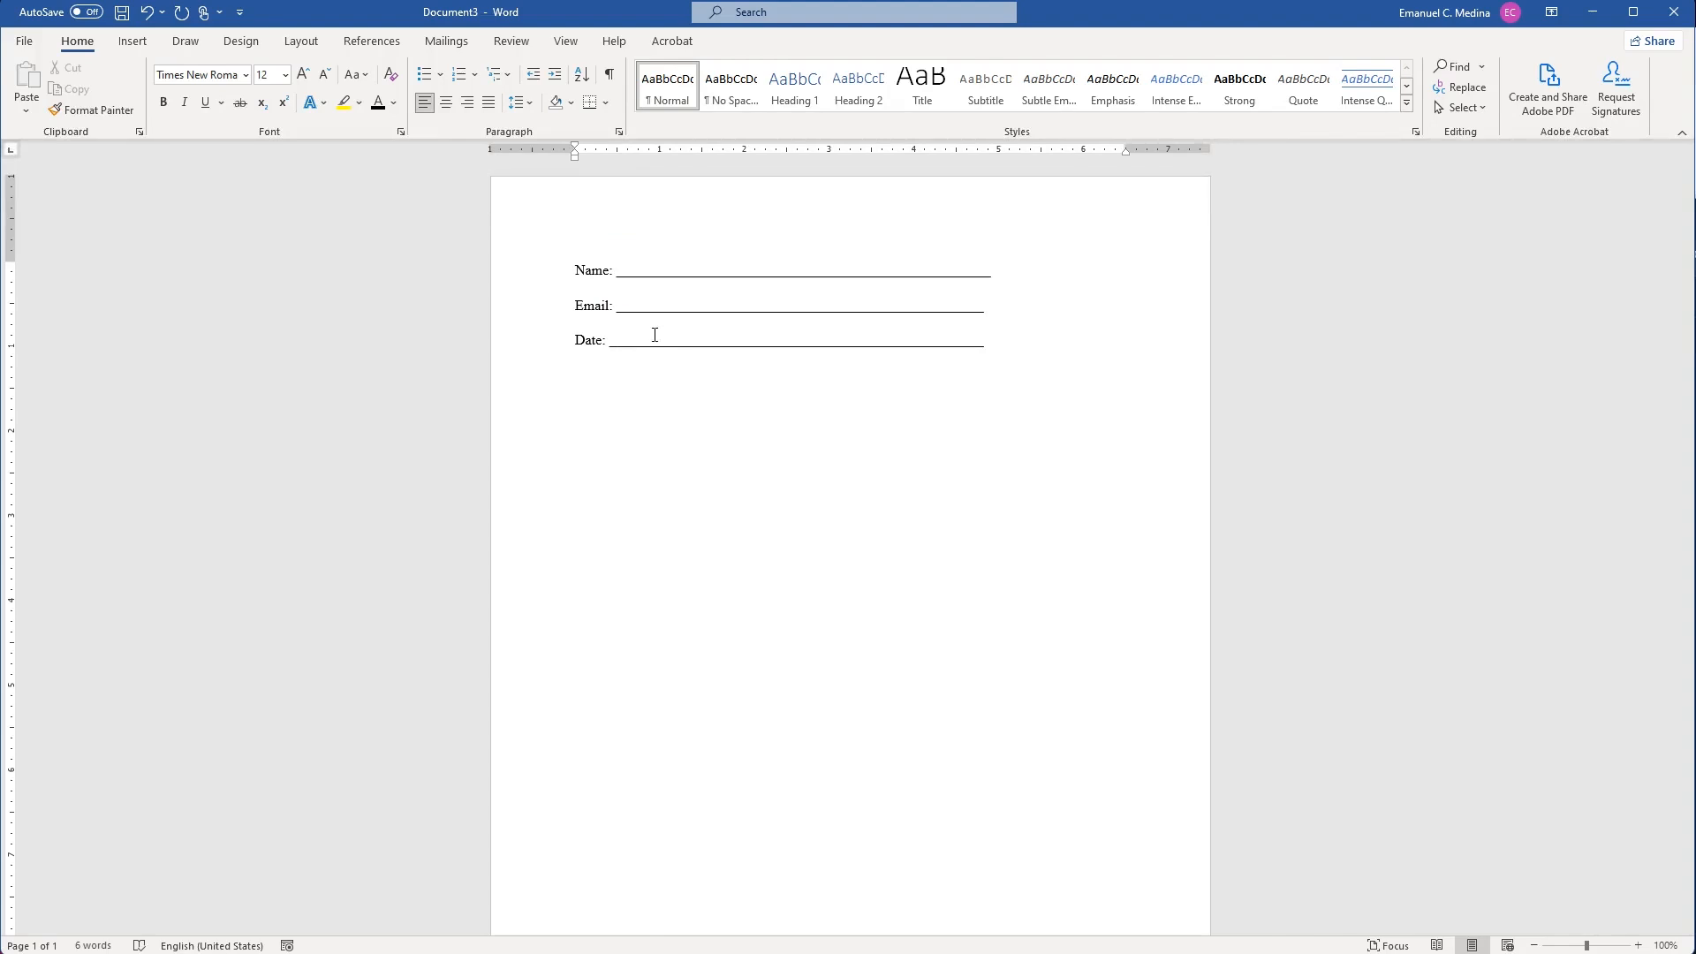
# Add a 'Check Boxes:' heading on the next line.
pyautogui.write('Check Boxes')
pyautogui.press('BackSpace')
pyautogui.write('es:')
# List Item1, Item2 and Item 3 after the Check Boxes: heading.
pyautogui.write('Itme')
pyautogui.press('BackSpace')
pyautogui.press('BackSpace')
pyautogui.press('BackSpace')
pyautogui.press('BackSpace')
pyautogui.write('Item1   Item2   Item 3')
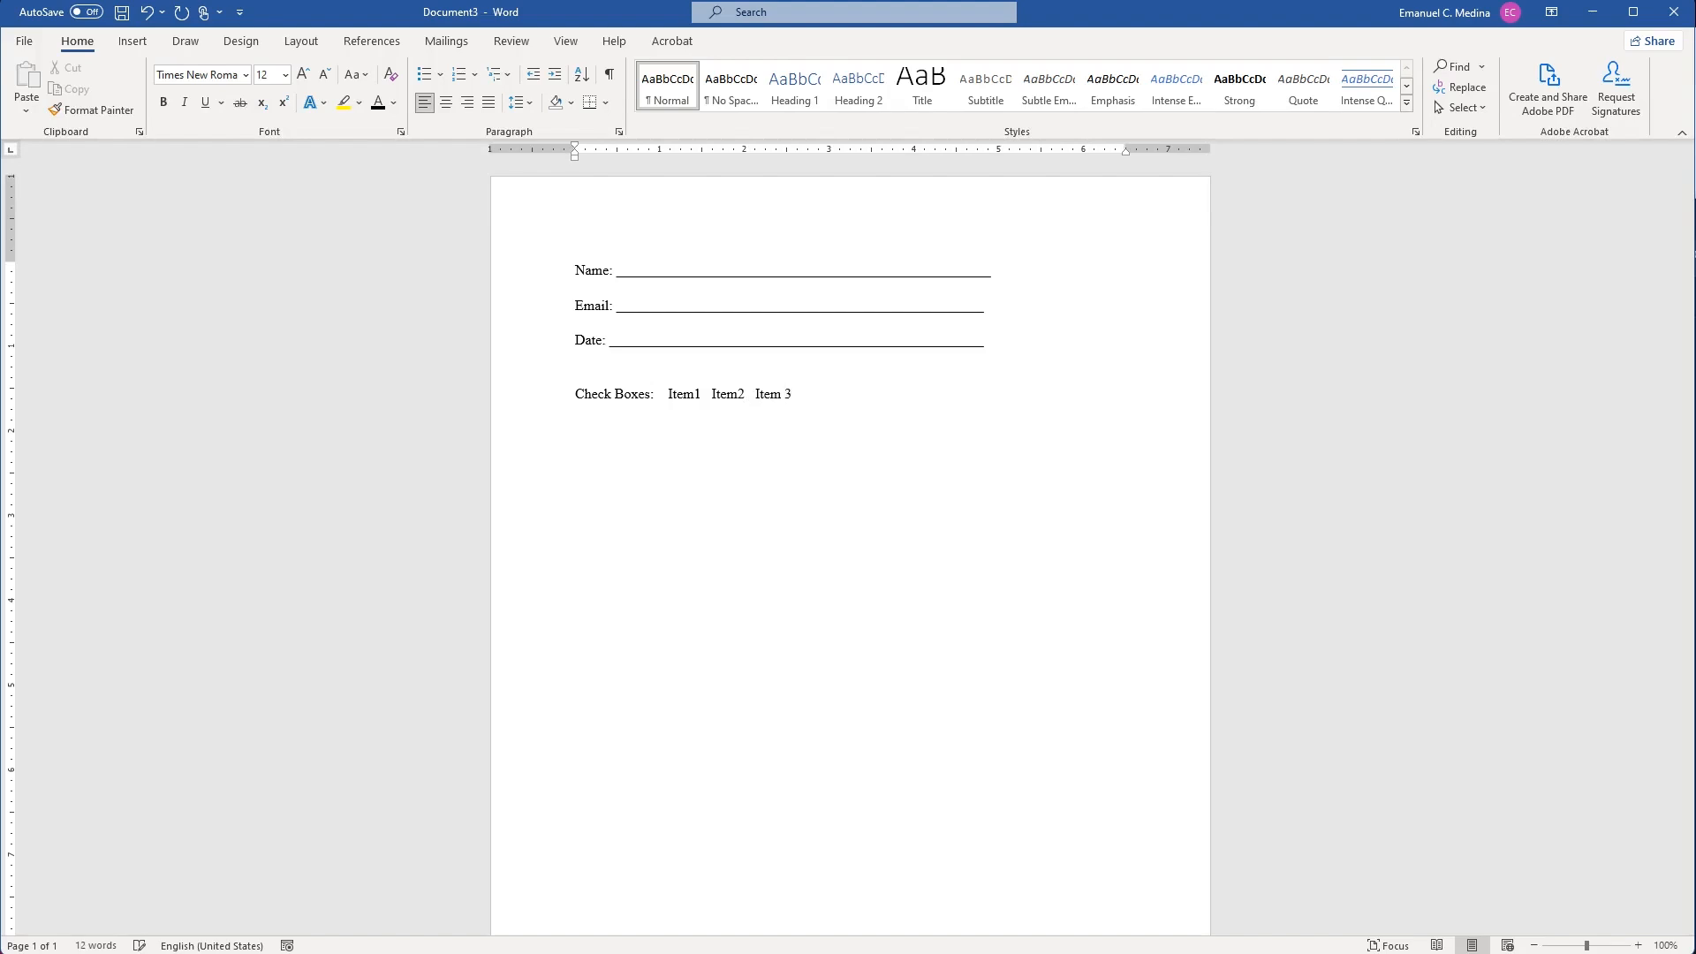
# Add a 'Menu:' label followed by an underscore blank line on a new line.
pyautogui.click(665, 338)
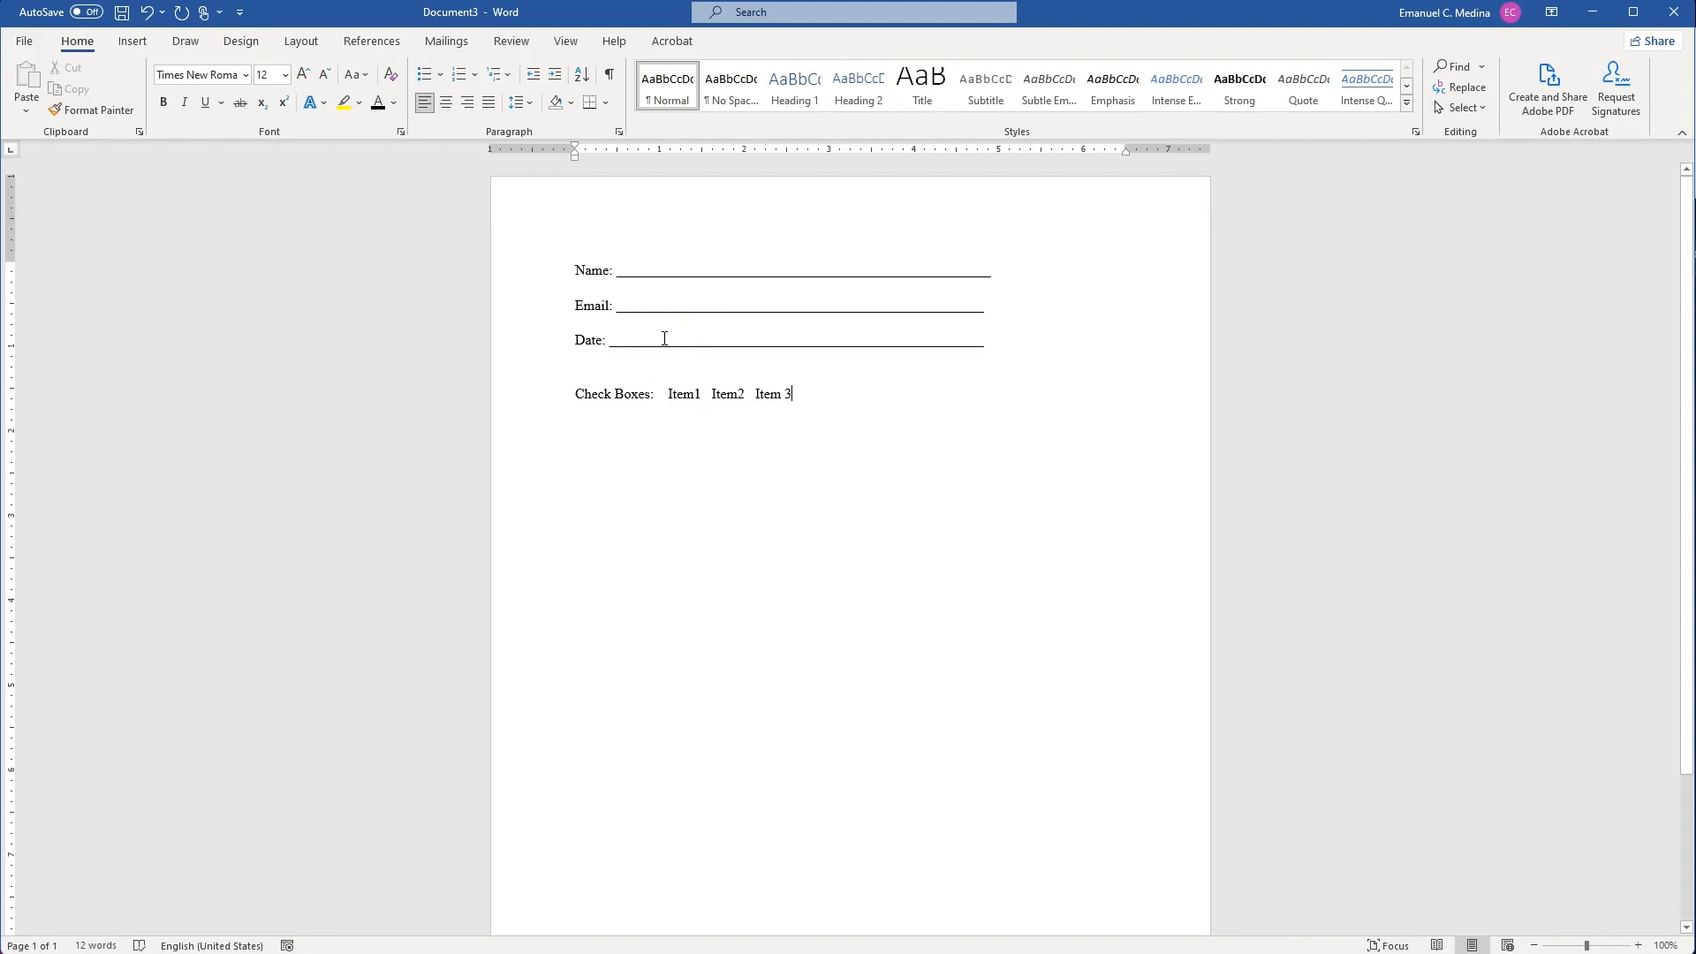
pyautogui.press('Return')
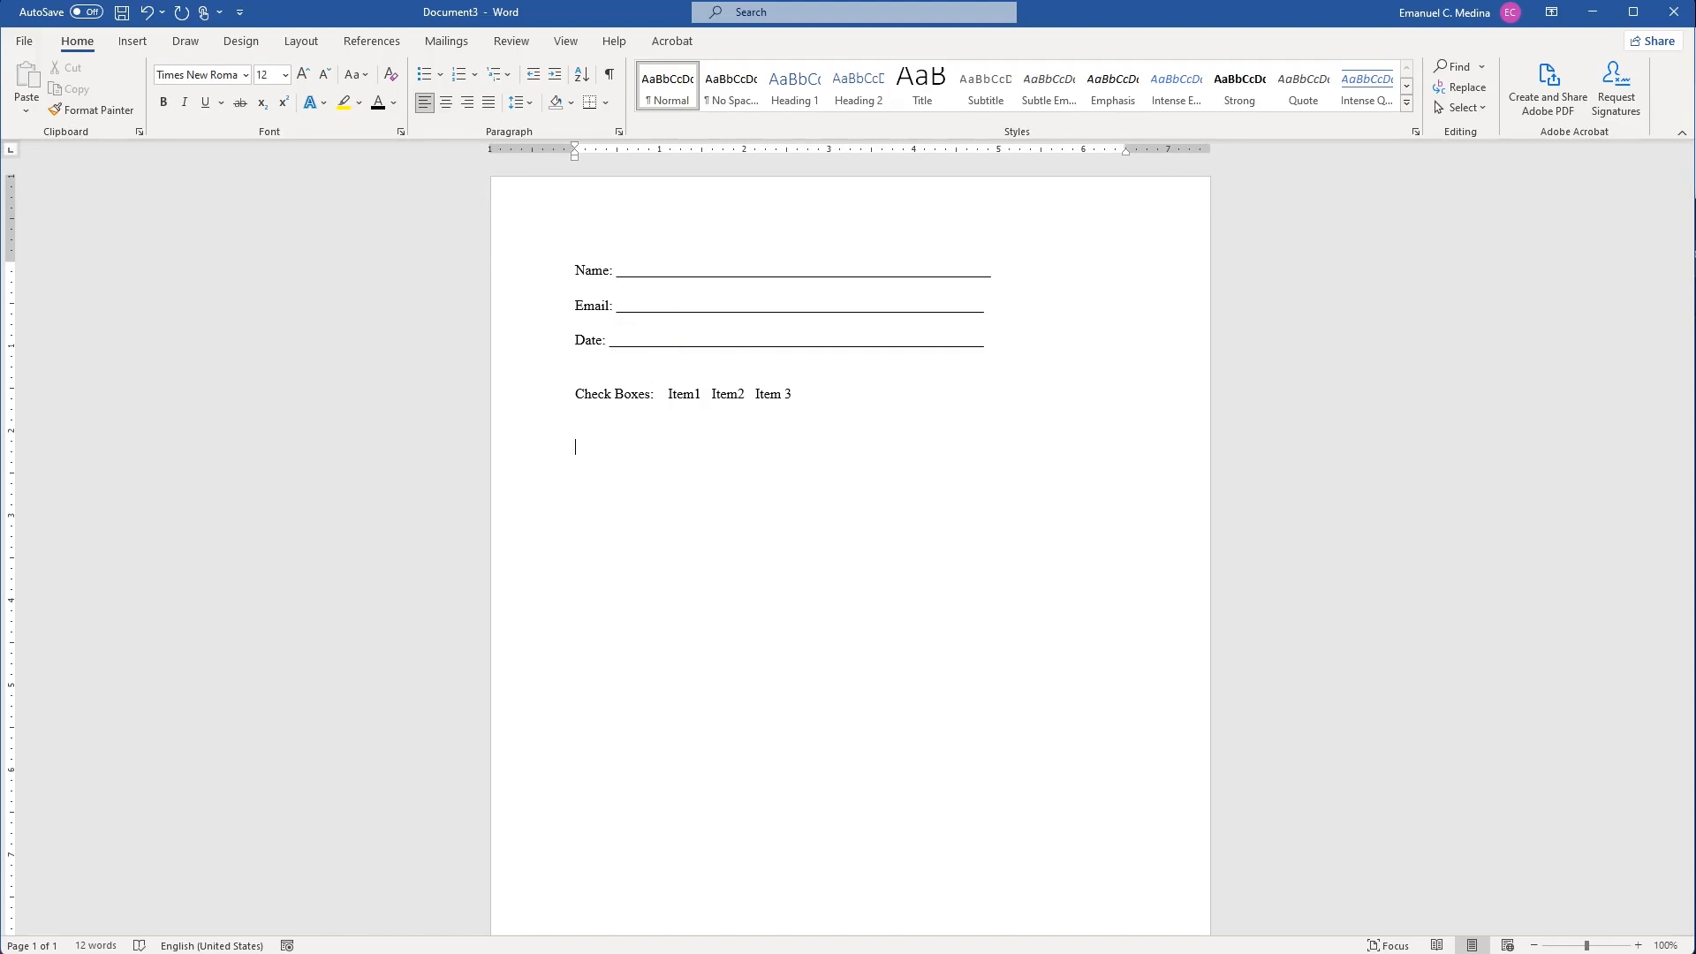
pyautogui.write('Menu: __________________________________________')
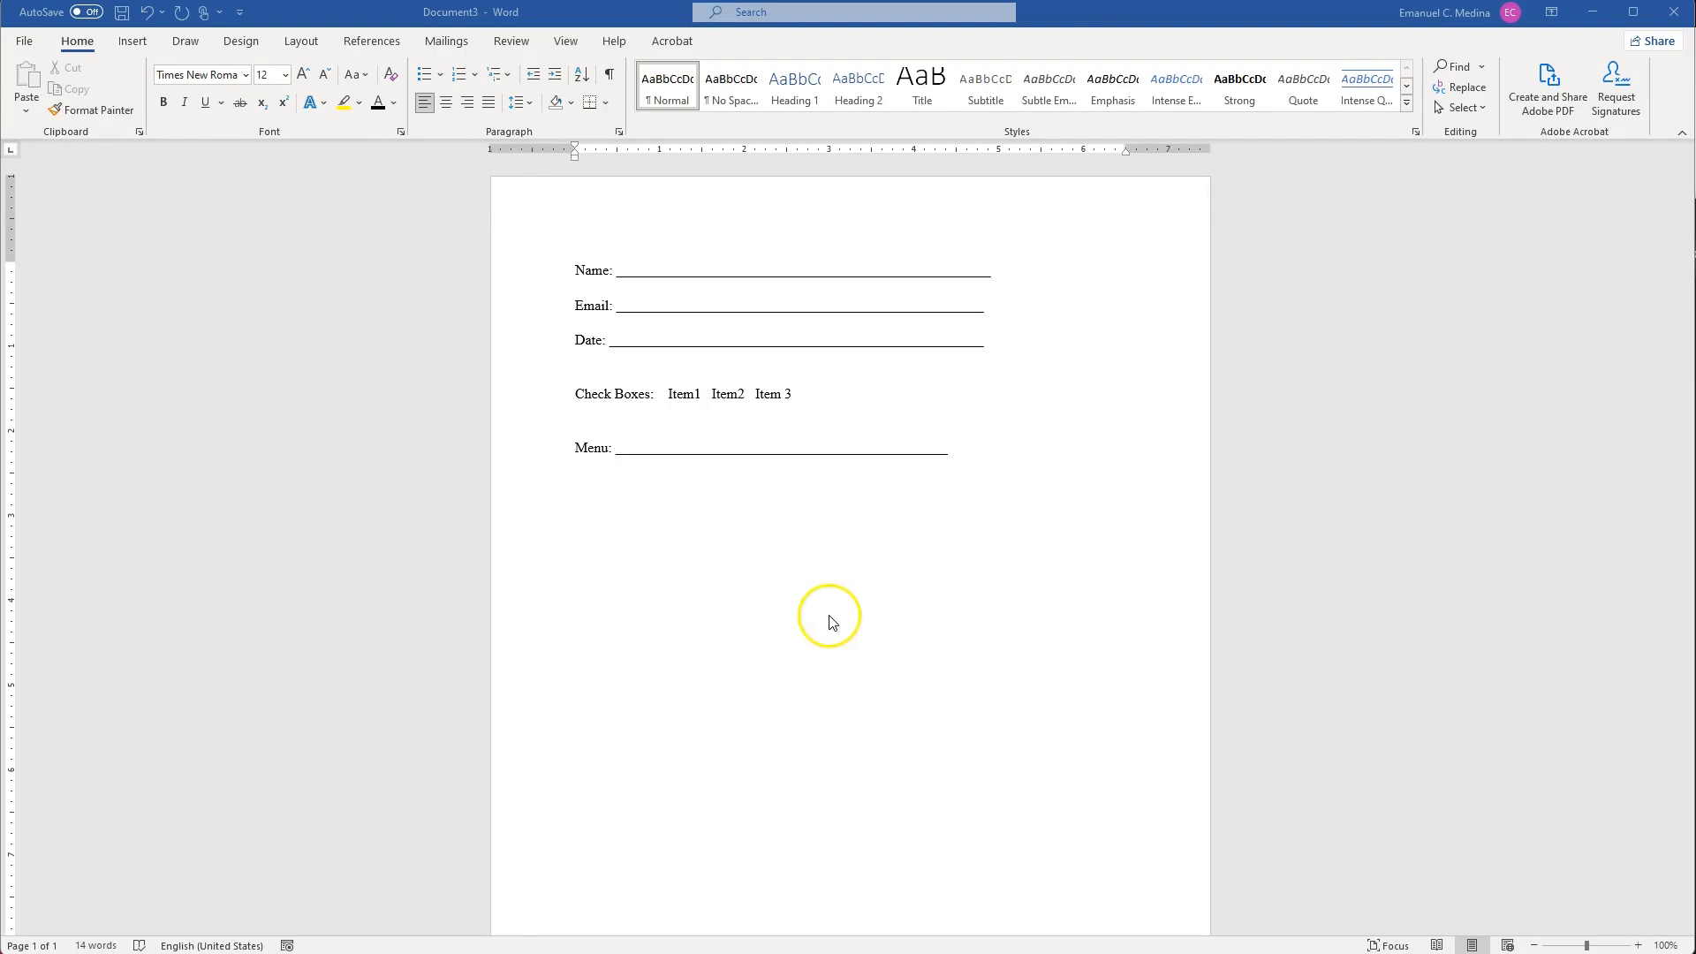
# Save the form as Example.docx and export it to Example.pdf with Save as Adobe PDF.
pyautogui.click(21, 44)
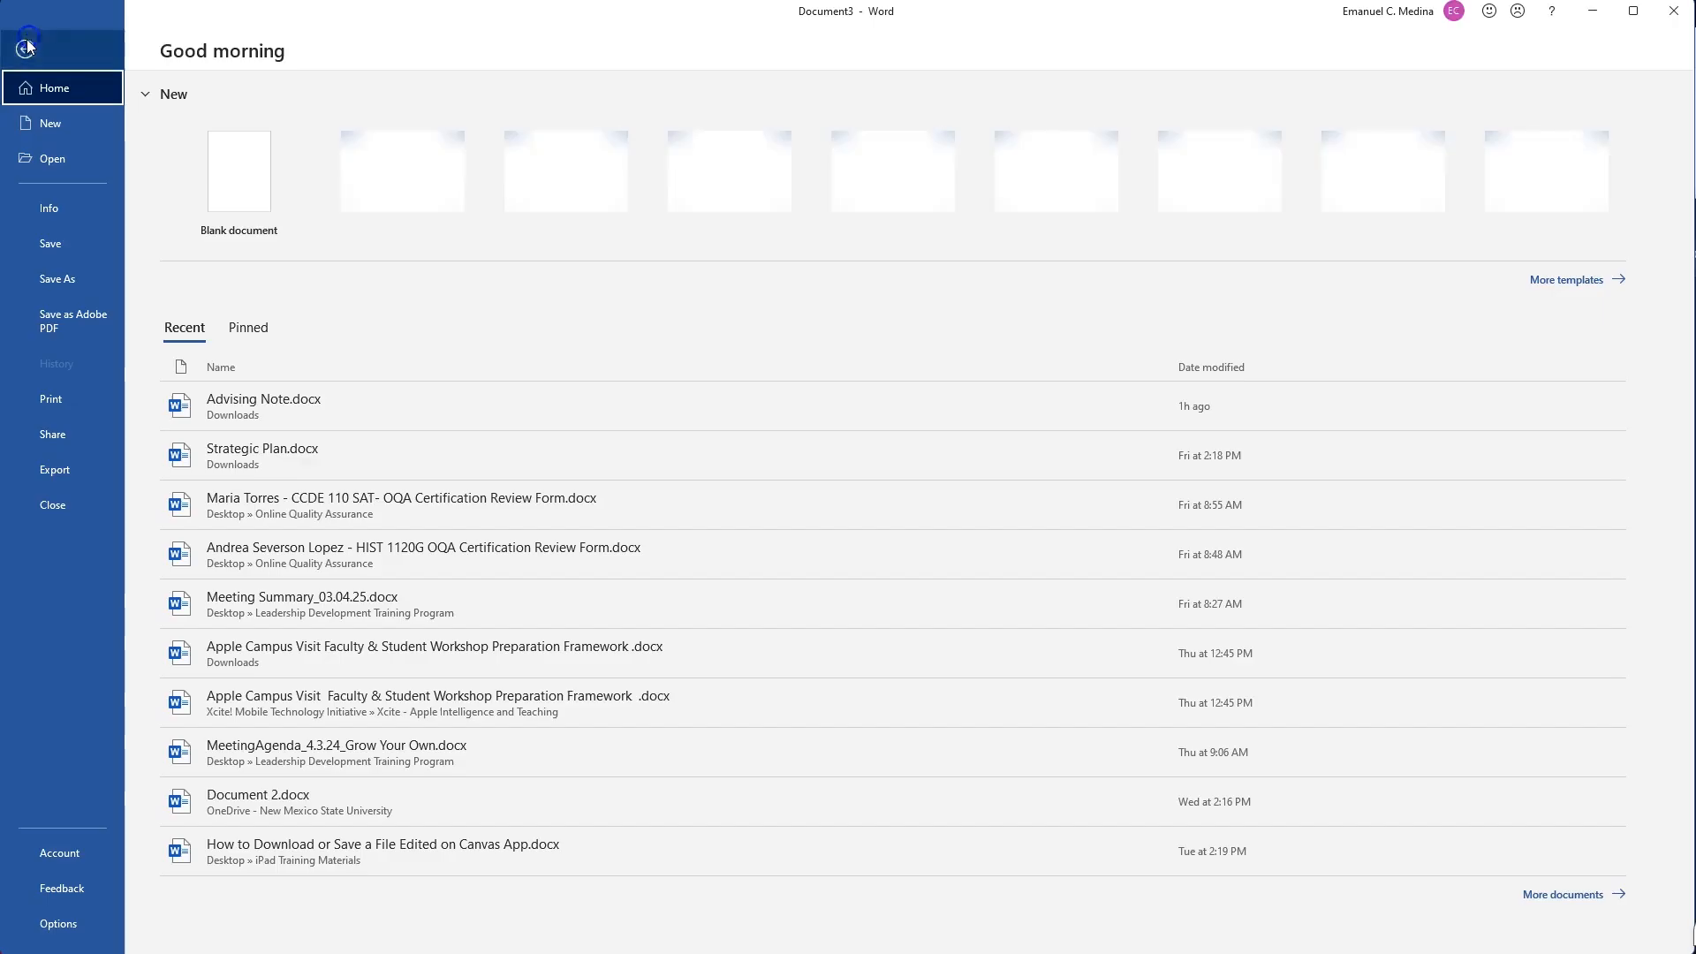
pyautogui.click(74, 321)
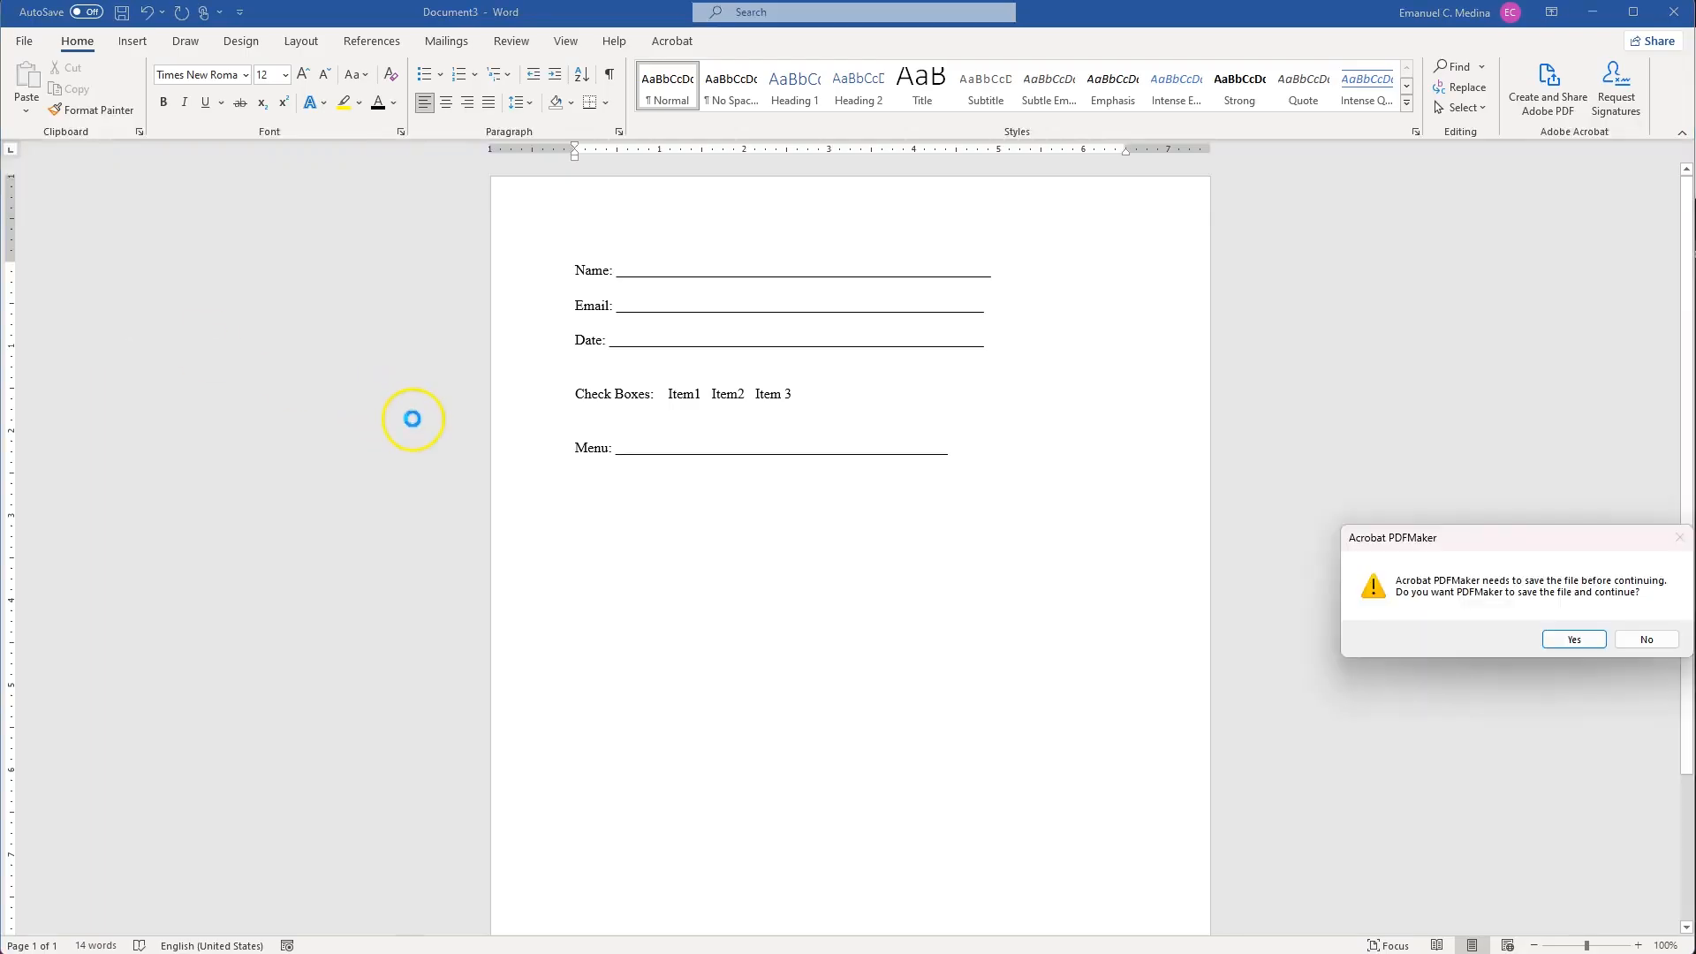
pyautogui.click(1574, 639)
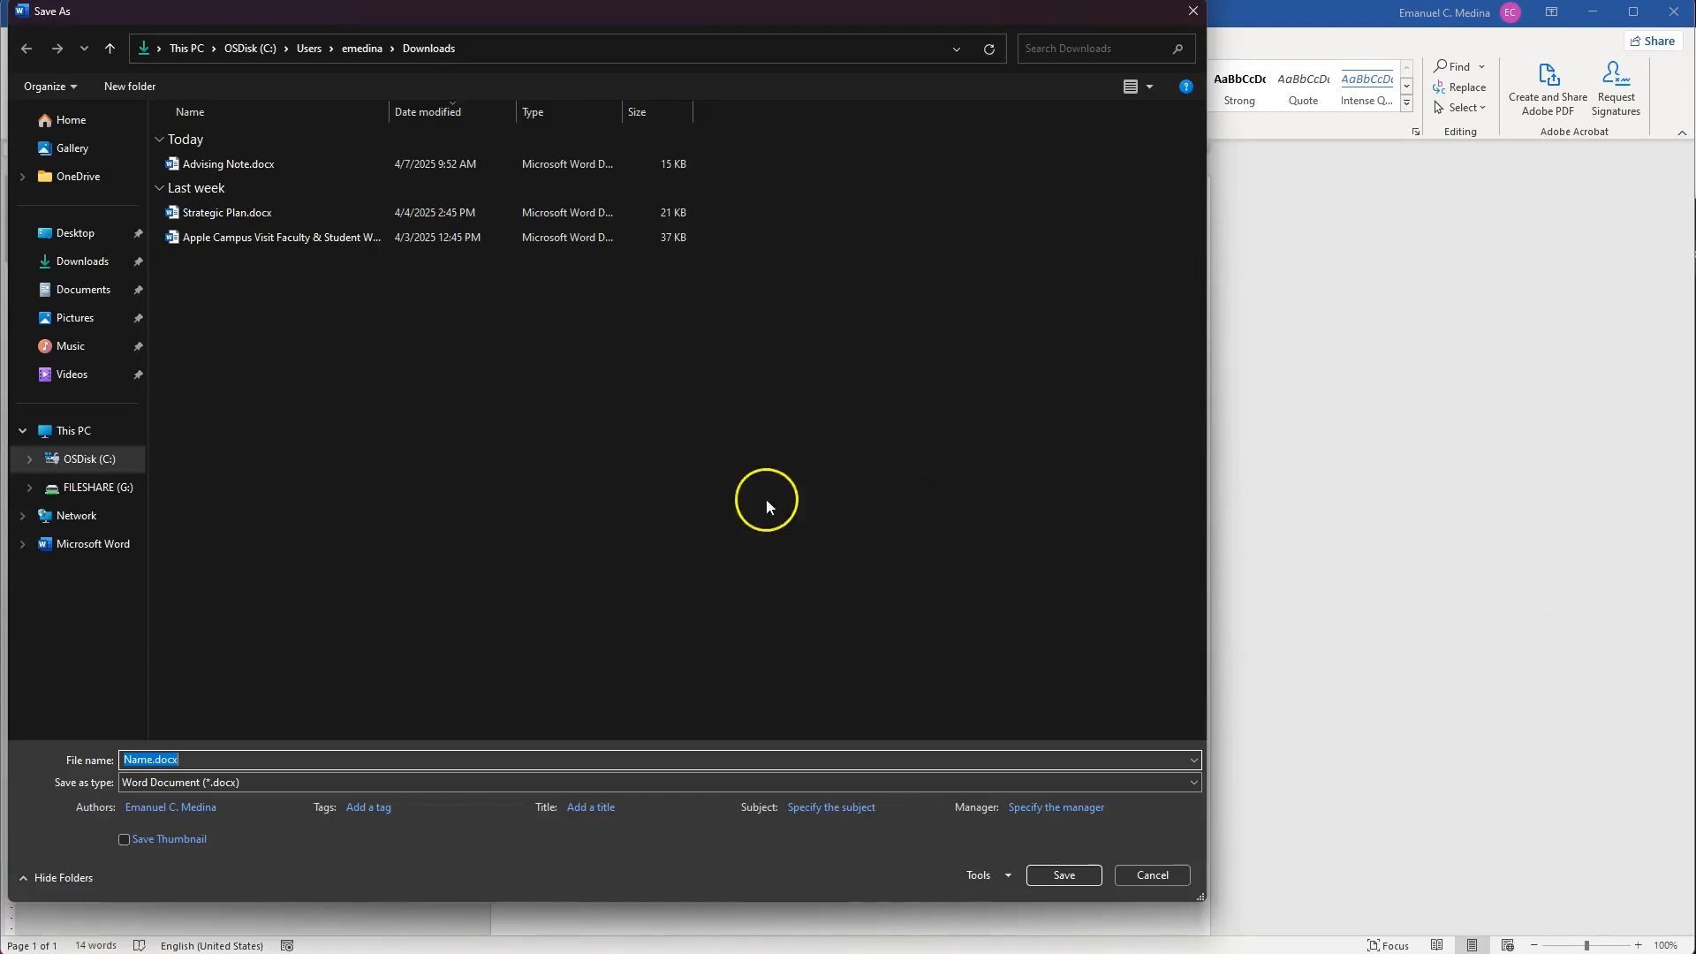
pyautogui.click(149, 760)
pyautogui.doubleClick(148, 760)
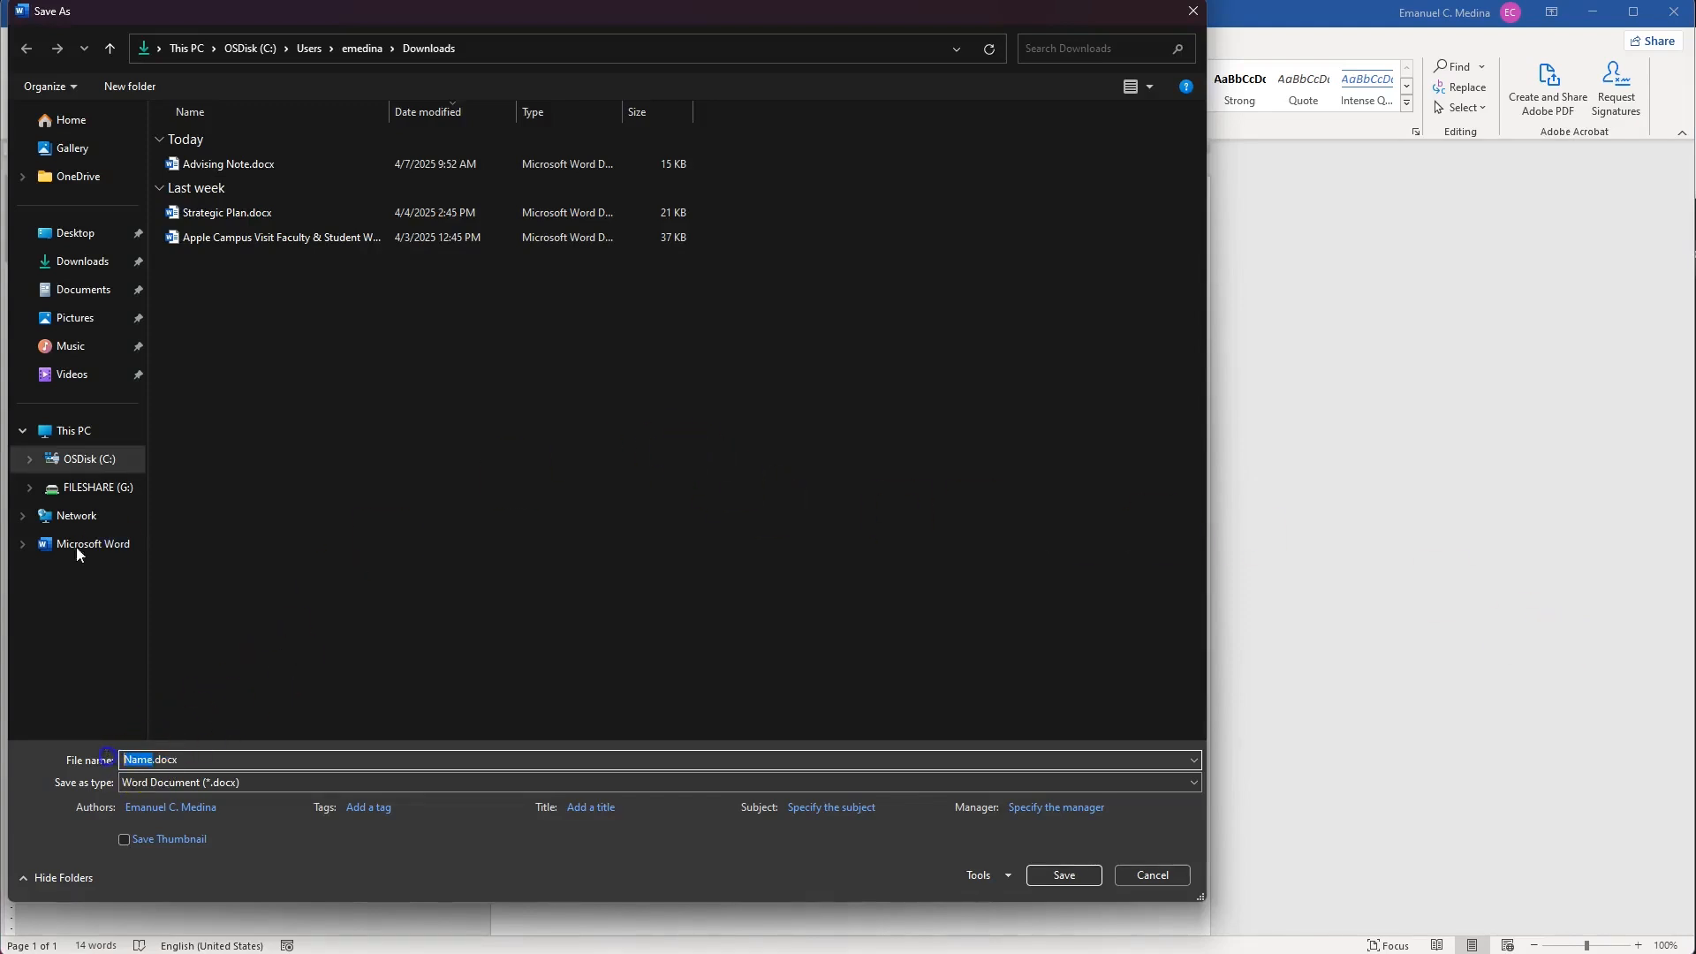
pyautogui.write('Exmpl;e N')
pyautogui.press('BackSpace')
pyautogui.press('BackSpace')
pyautogui.press('BackSpace')
pyautogui.write('e')
pyautogui.click(139, 760)
pyautogui.write('a')
pyautogui.click(1082, 877)
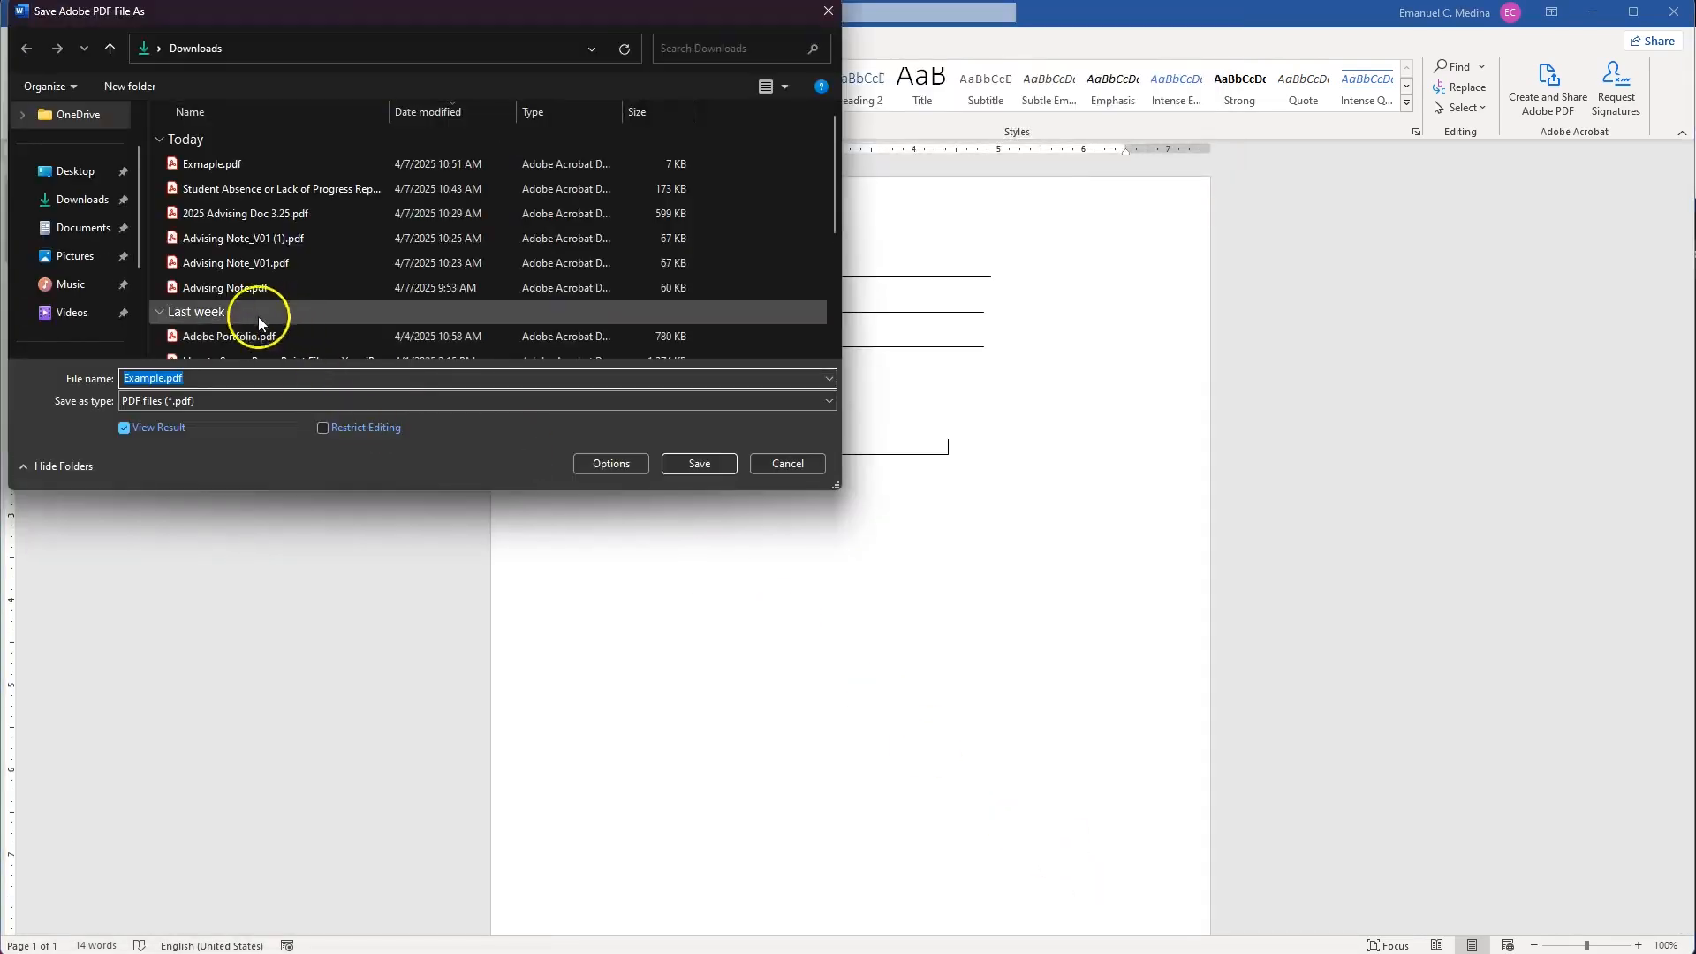
pyautogui.click(712, 466)
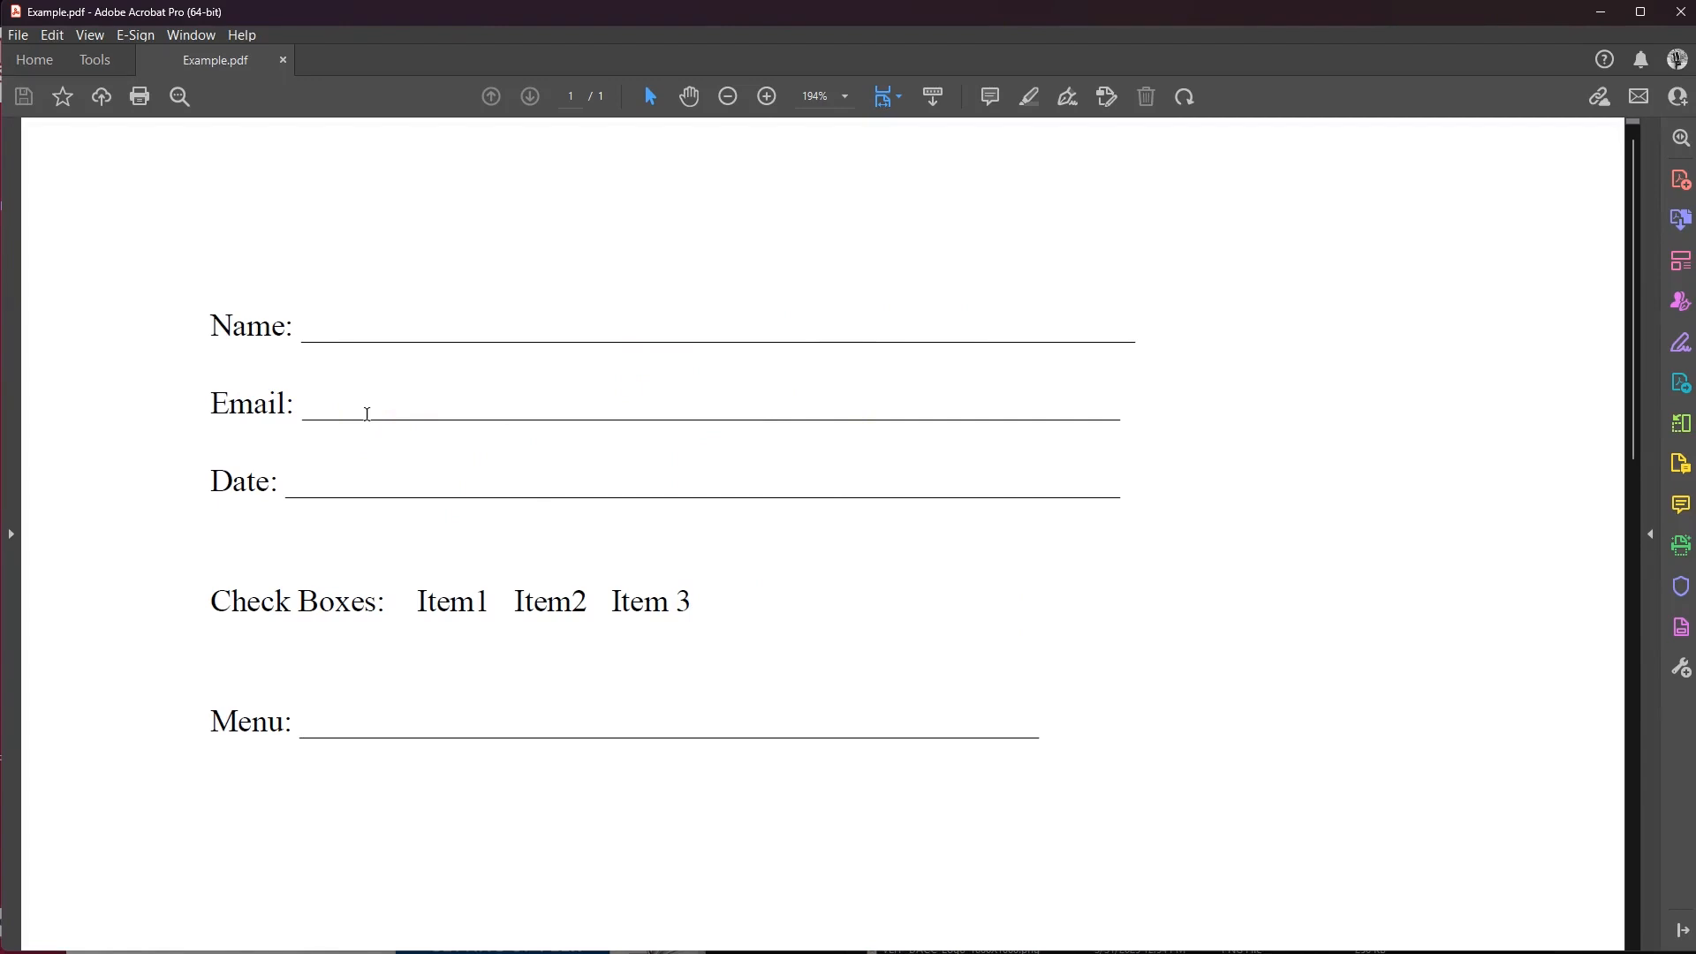
# Run Prepare Form on Example.pdf to auto-detect its form fields.
pyautogui.click(1680, 638)
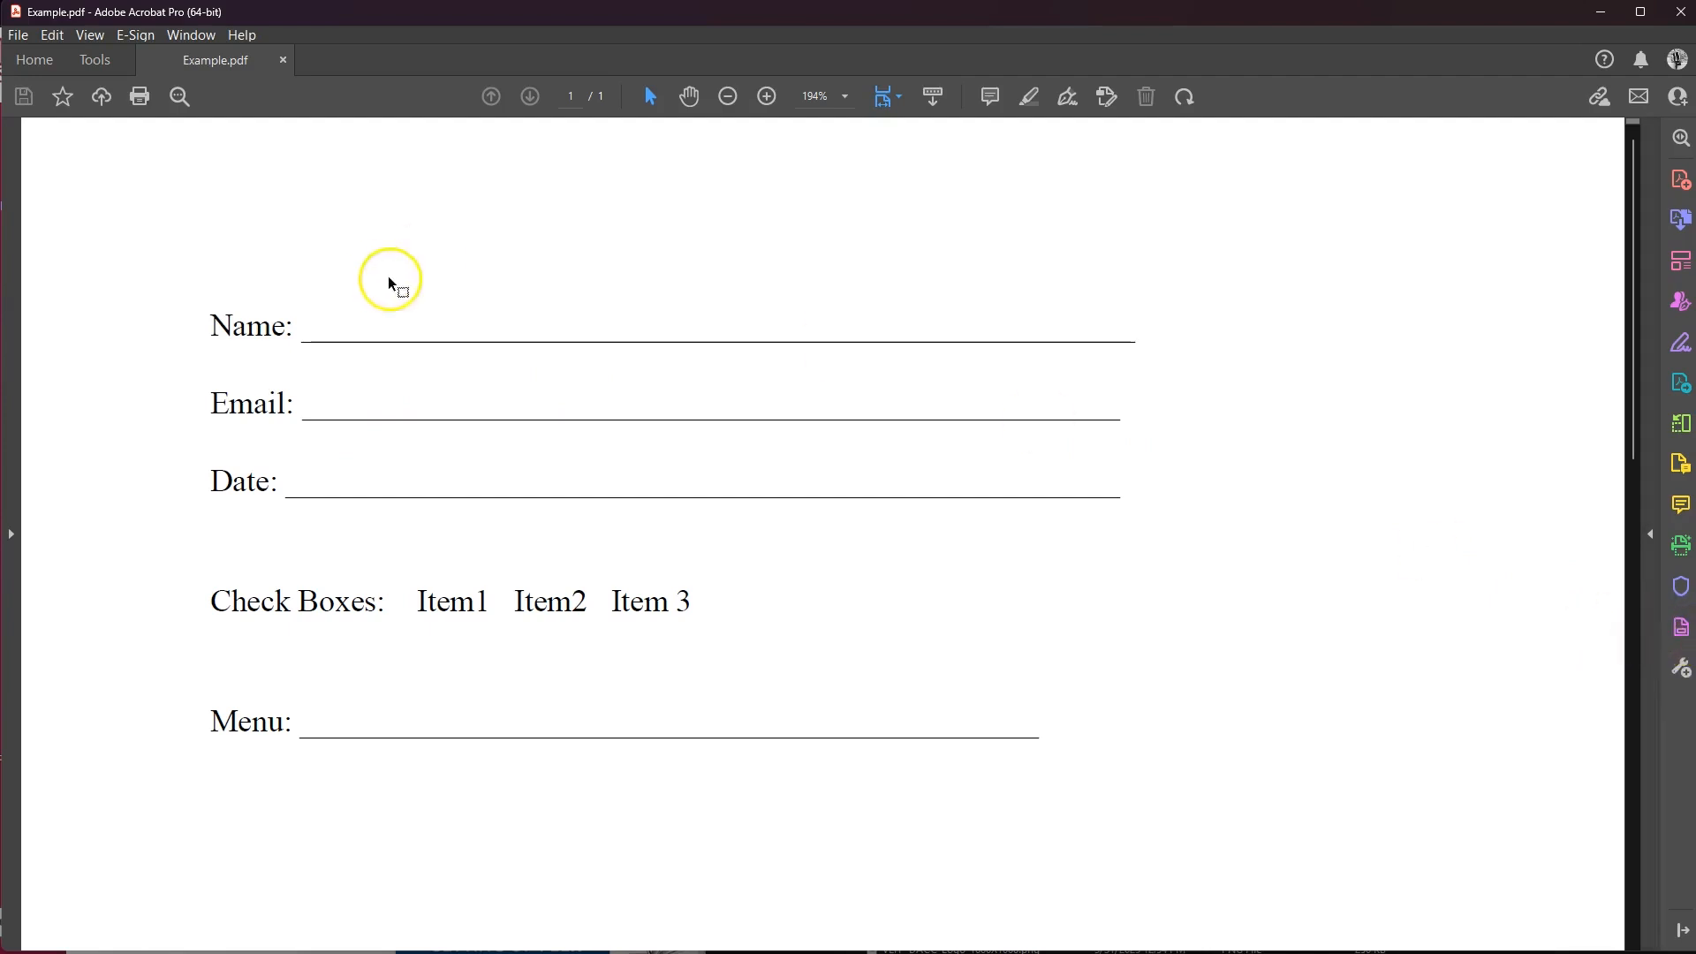
pyautogui.click(104, 62)
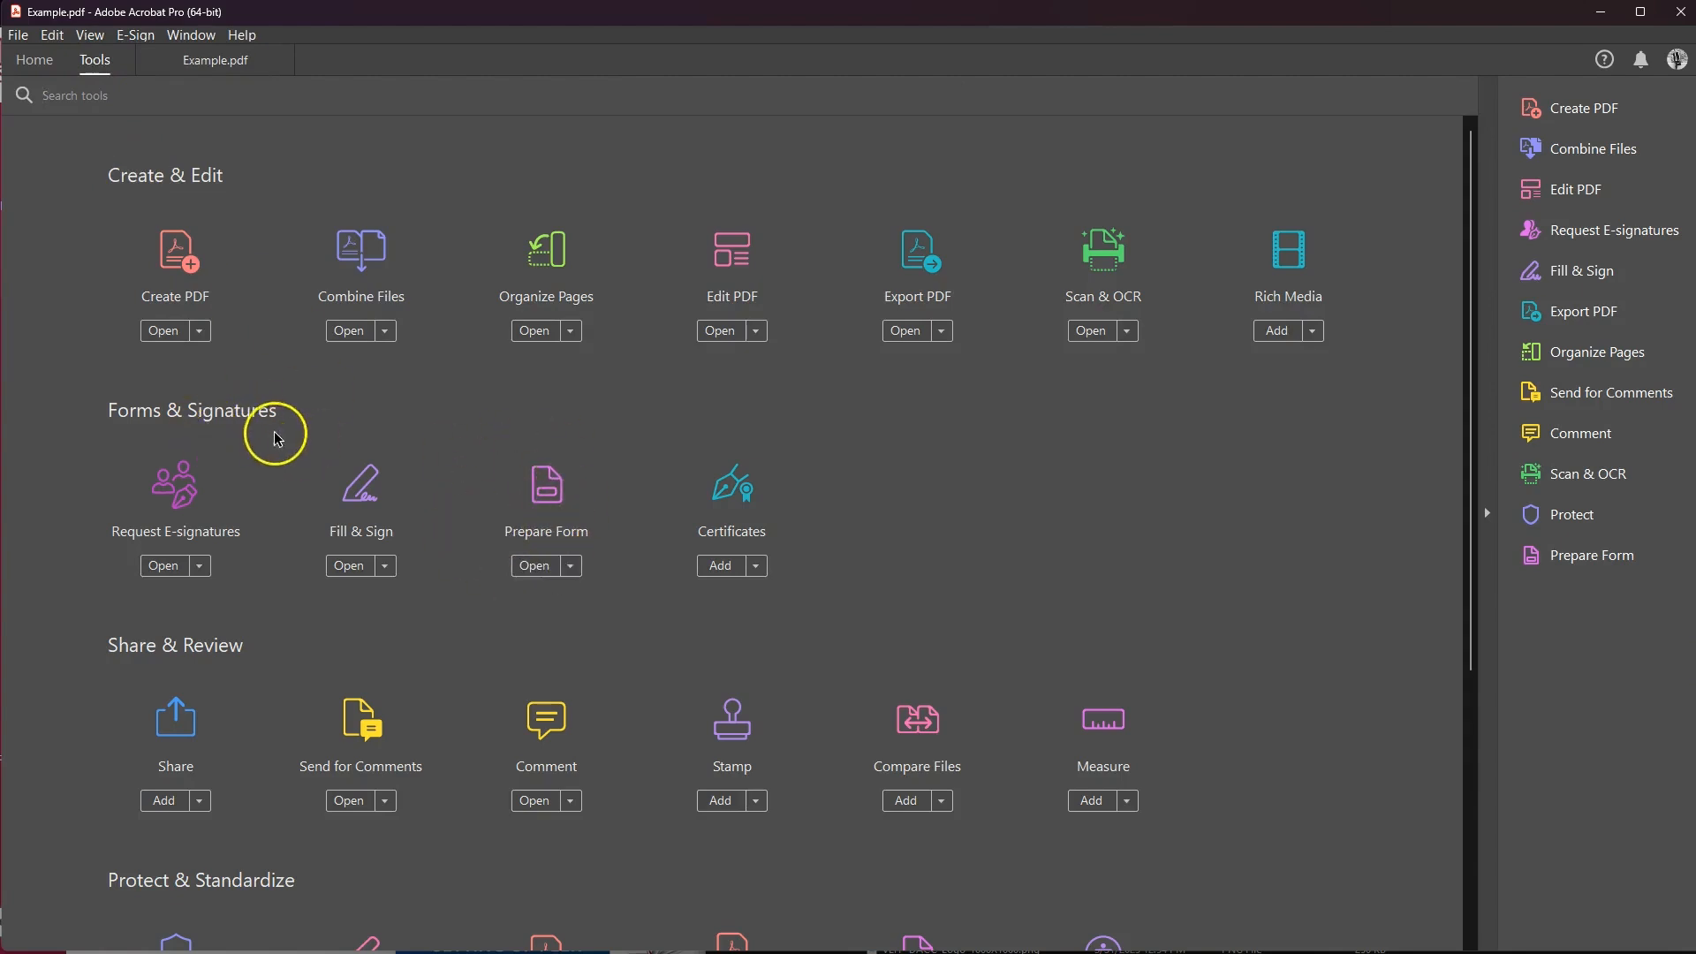
pyautogui.click(536, 568)
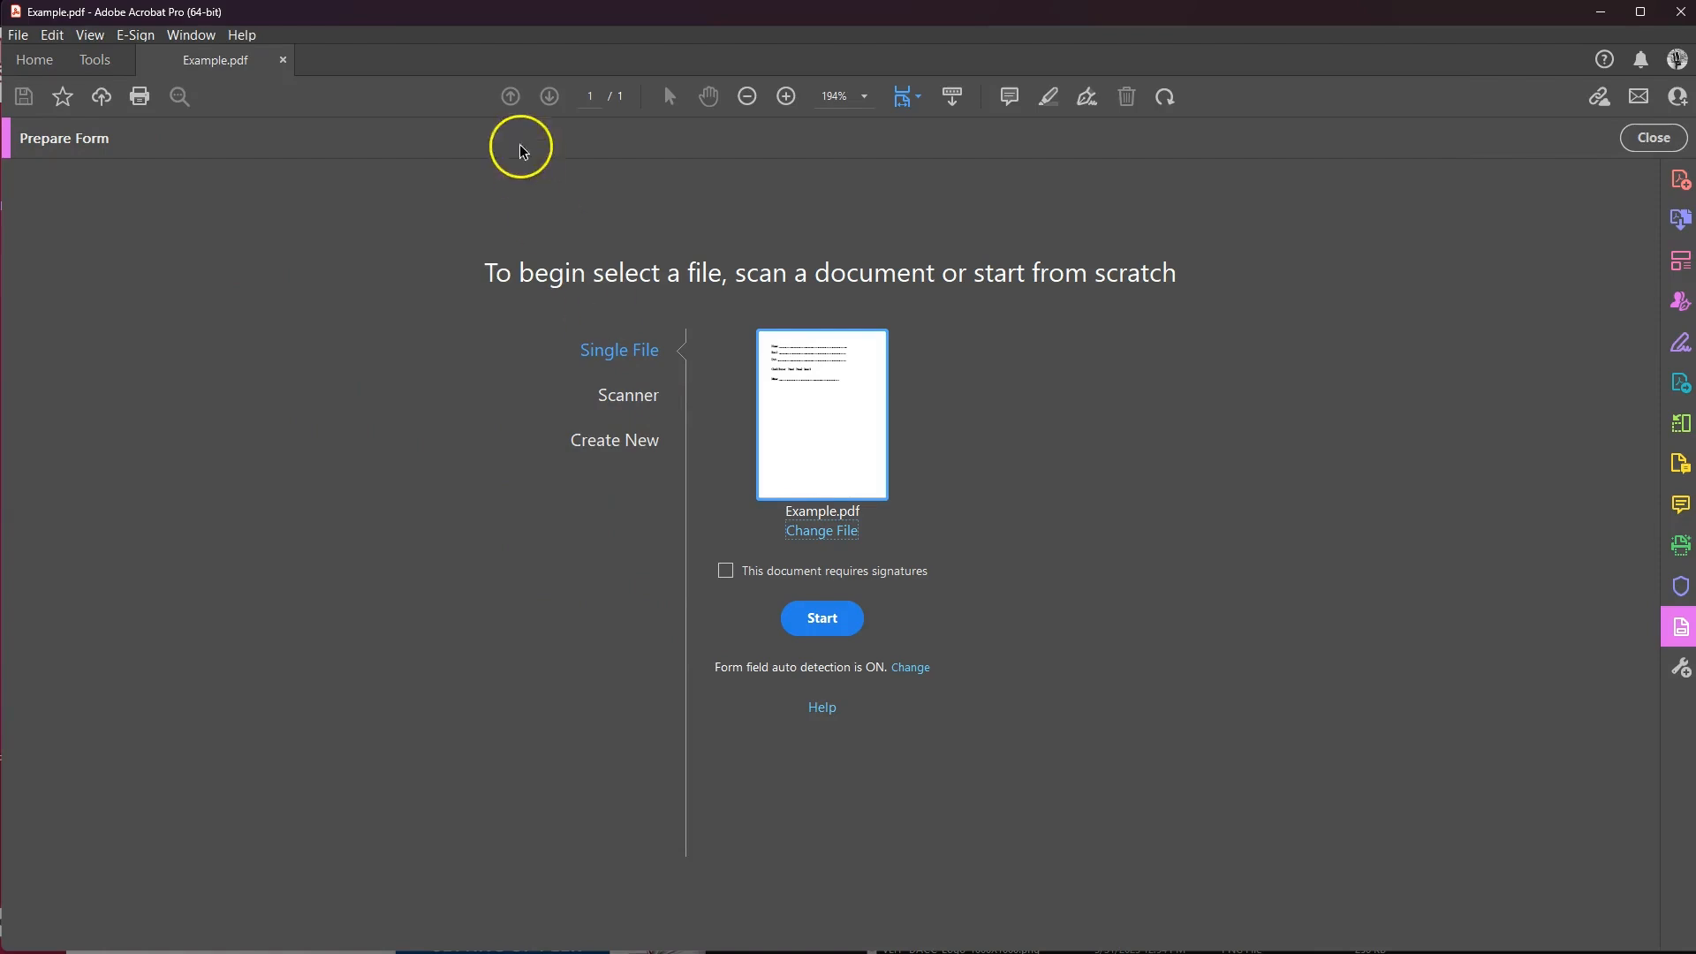
pyautogui.click(837, 618)
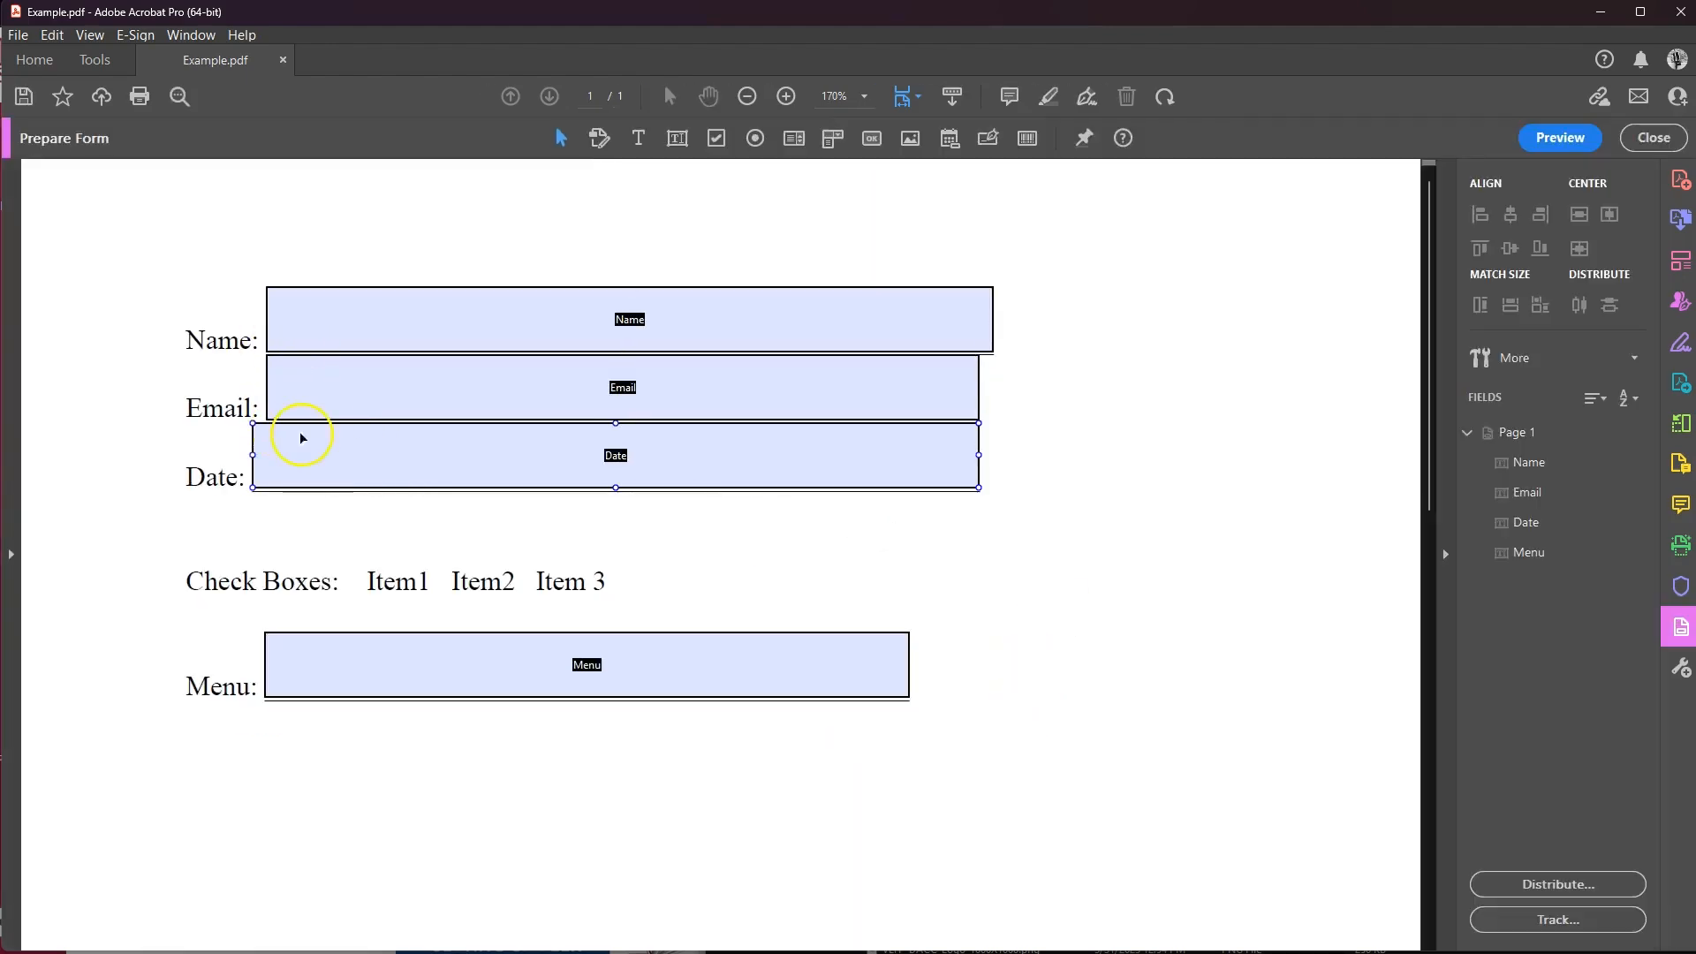
# Inspect the detected Menu, Email, Date and Name fields.
pyautogui.click(392, 682)
pyautogui.click(281, 393)
pyautogui.click(325, 468)
pyautogui.click(387, 332)
pyautogui.click(461, 376)
# Place Check Box1 before Item1 and Check Box2 before Item2, shrinking each to fit.
pyautogui.click(720, 142)
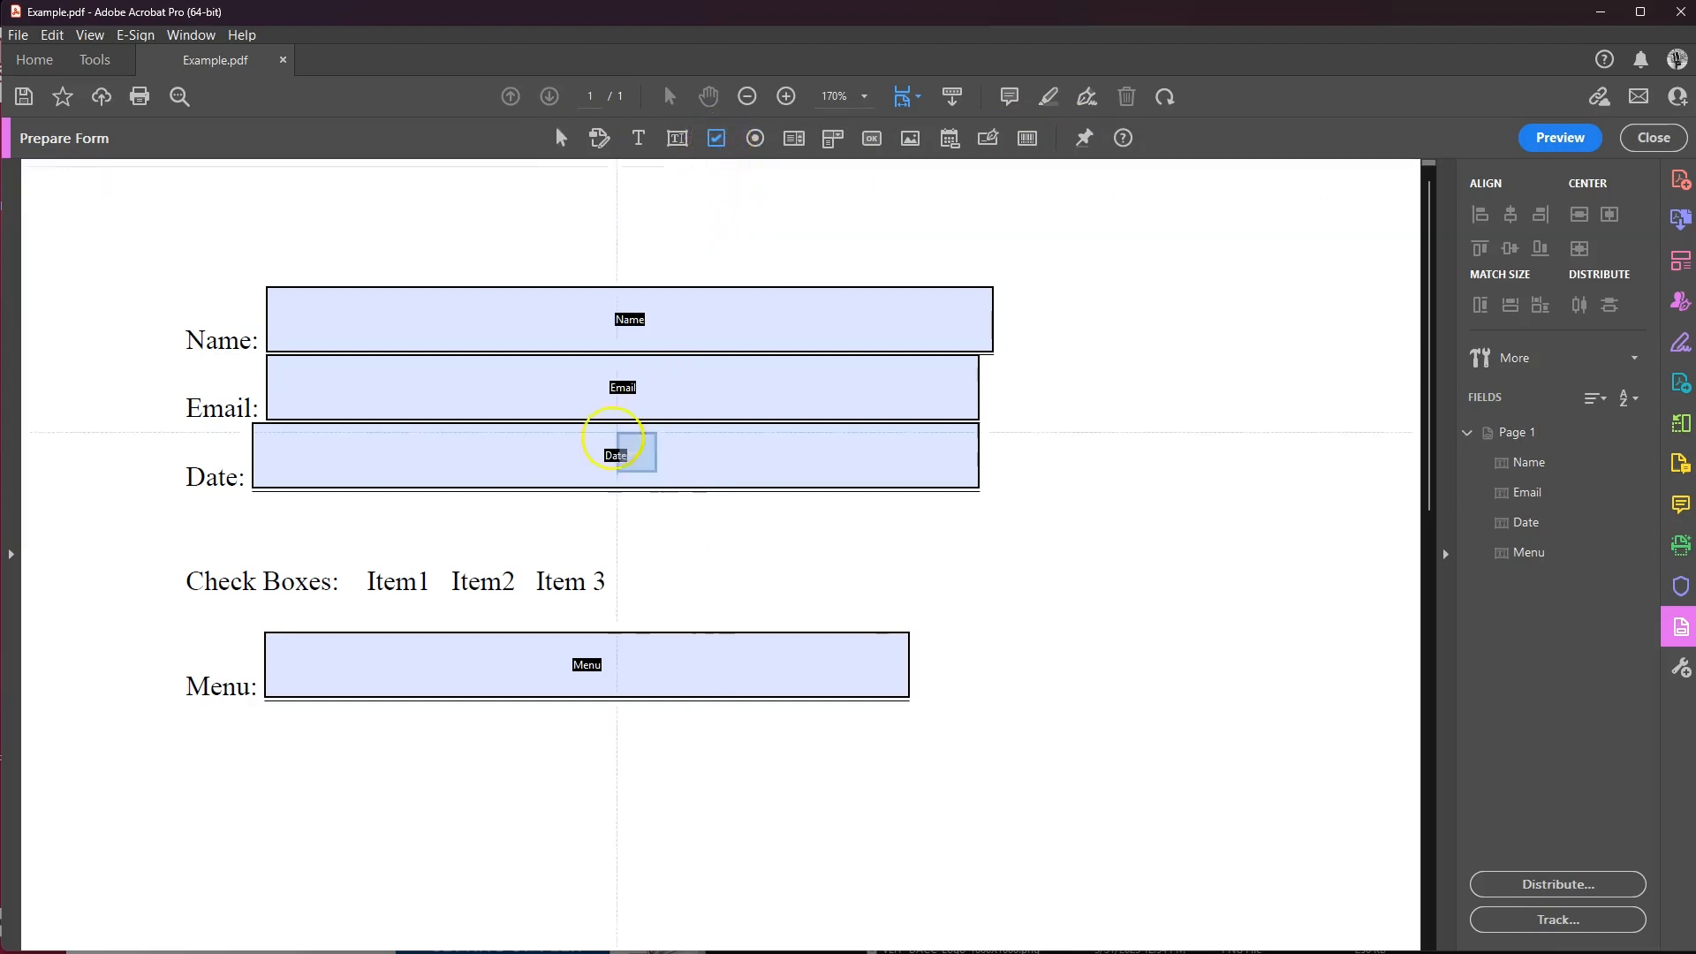
pyautogui.click(342, 556)
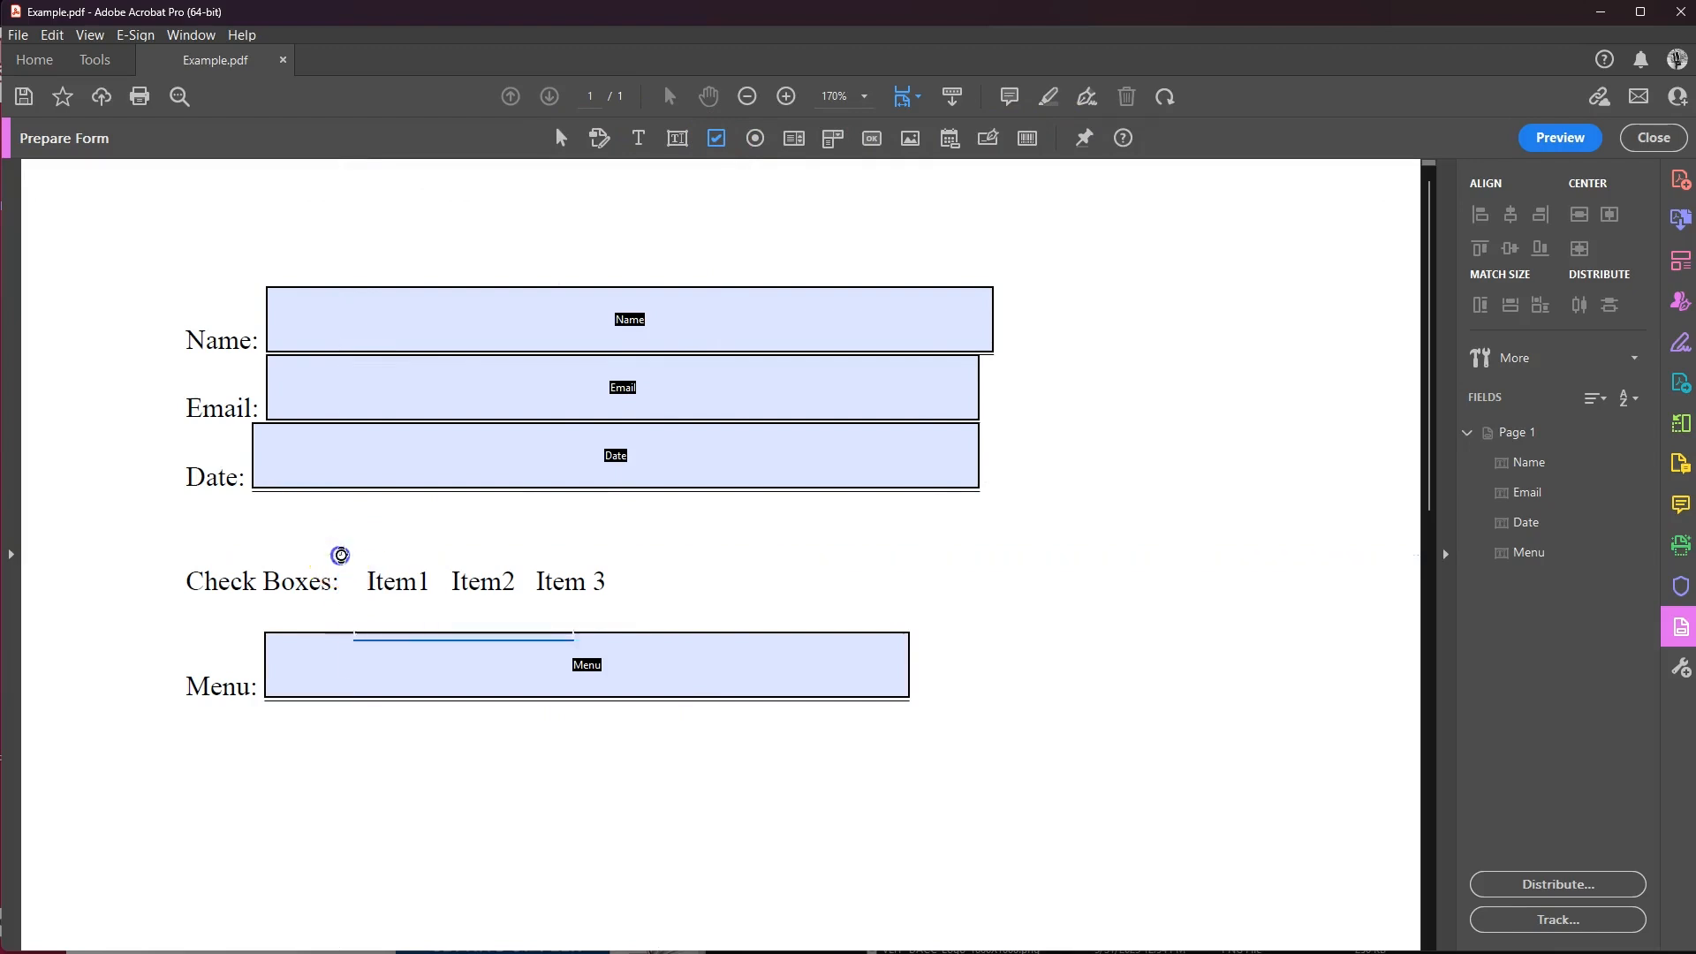
pyautogui.click(371, 566)
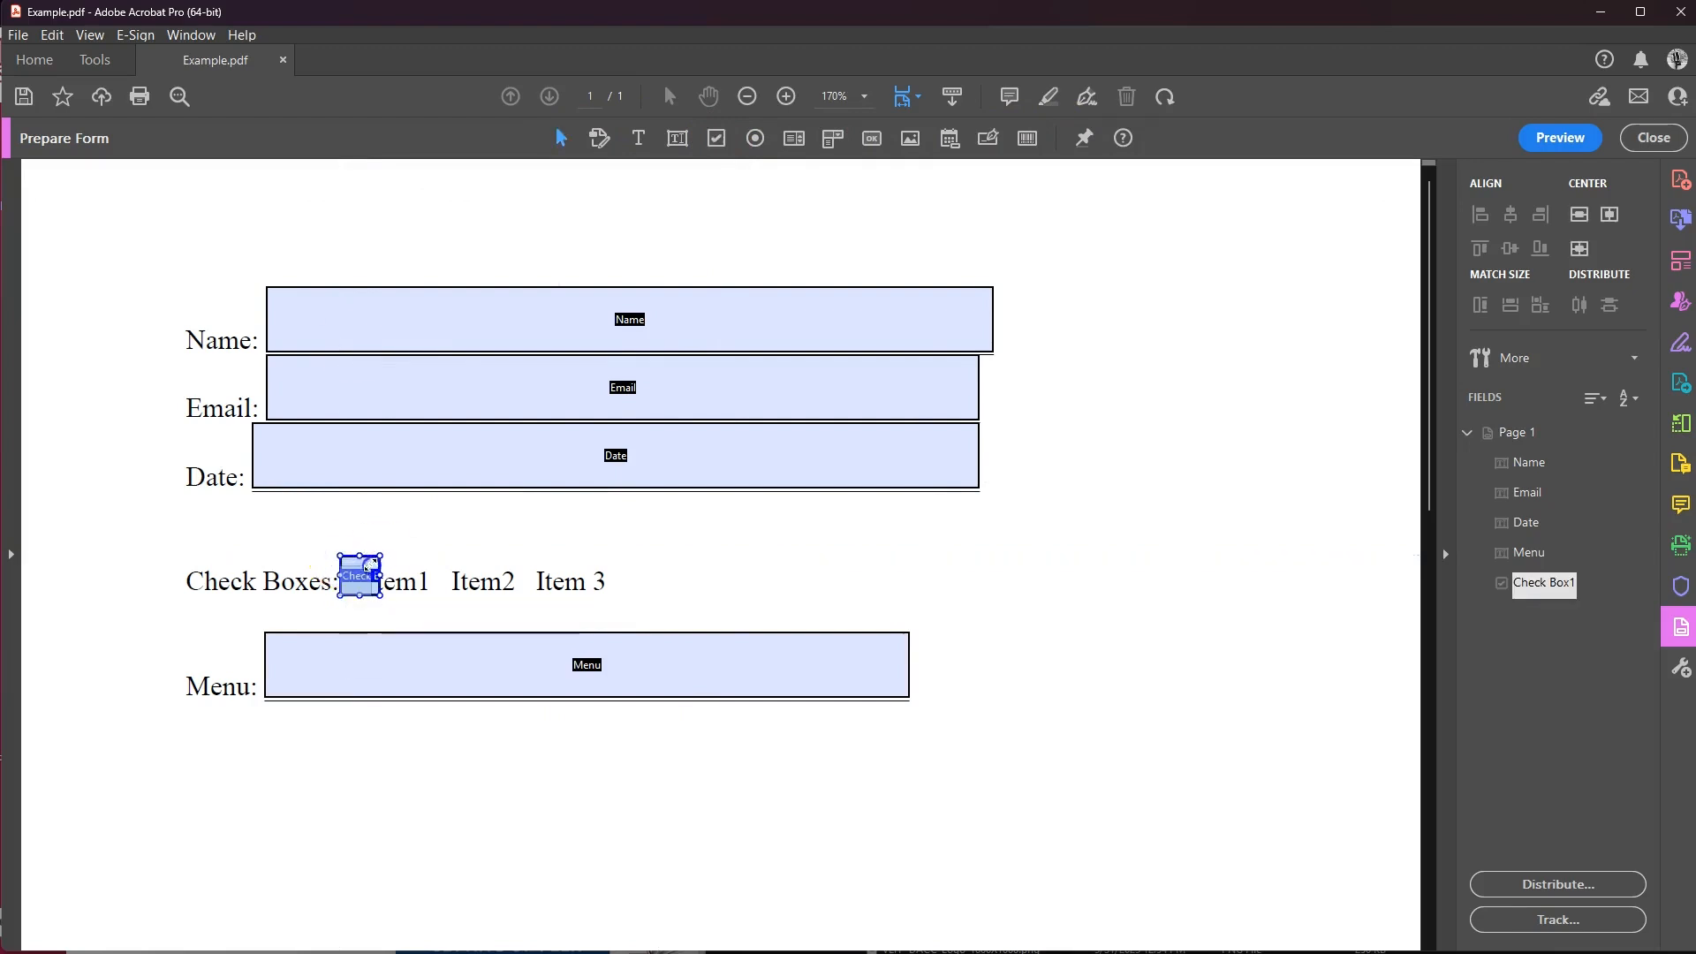
pyautogui.moveTo(371, 567); pyautogui.dragTo(370, 569)
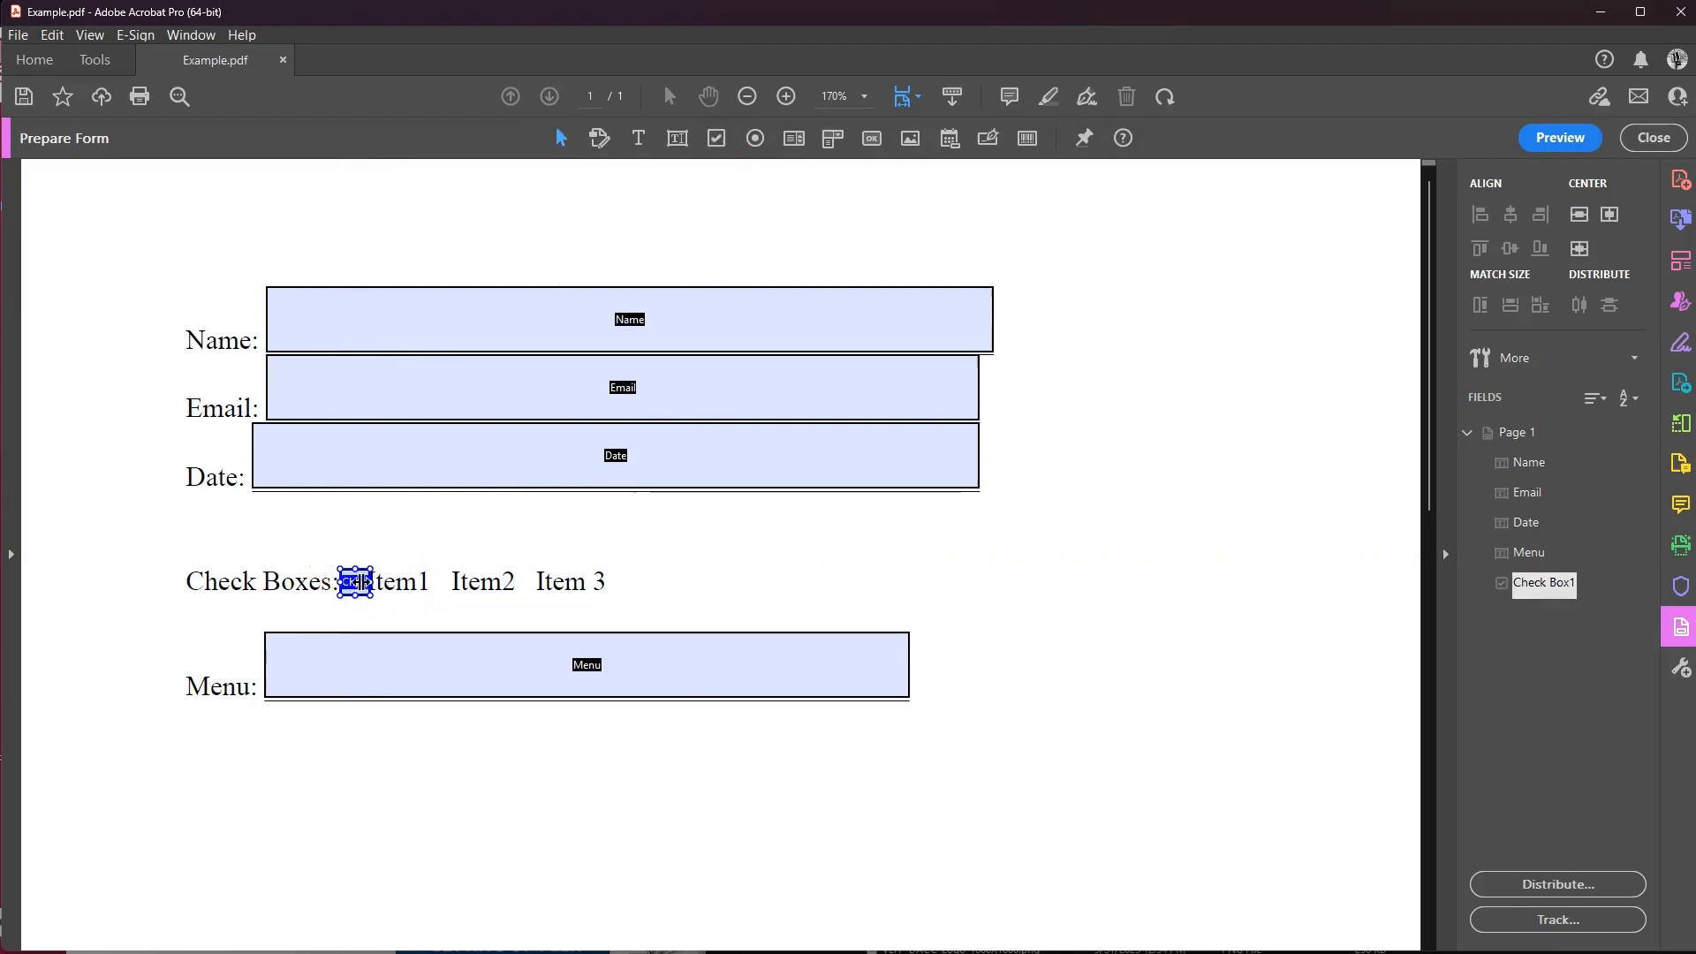
pyautogui.click(446, 584)
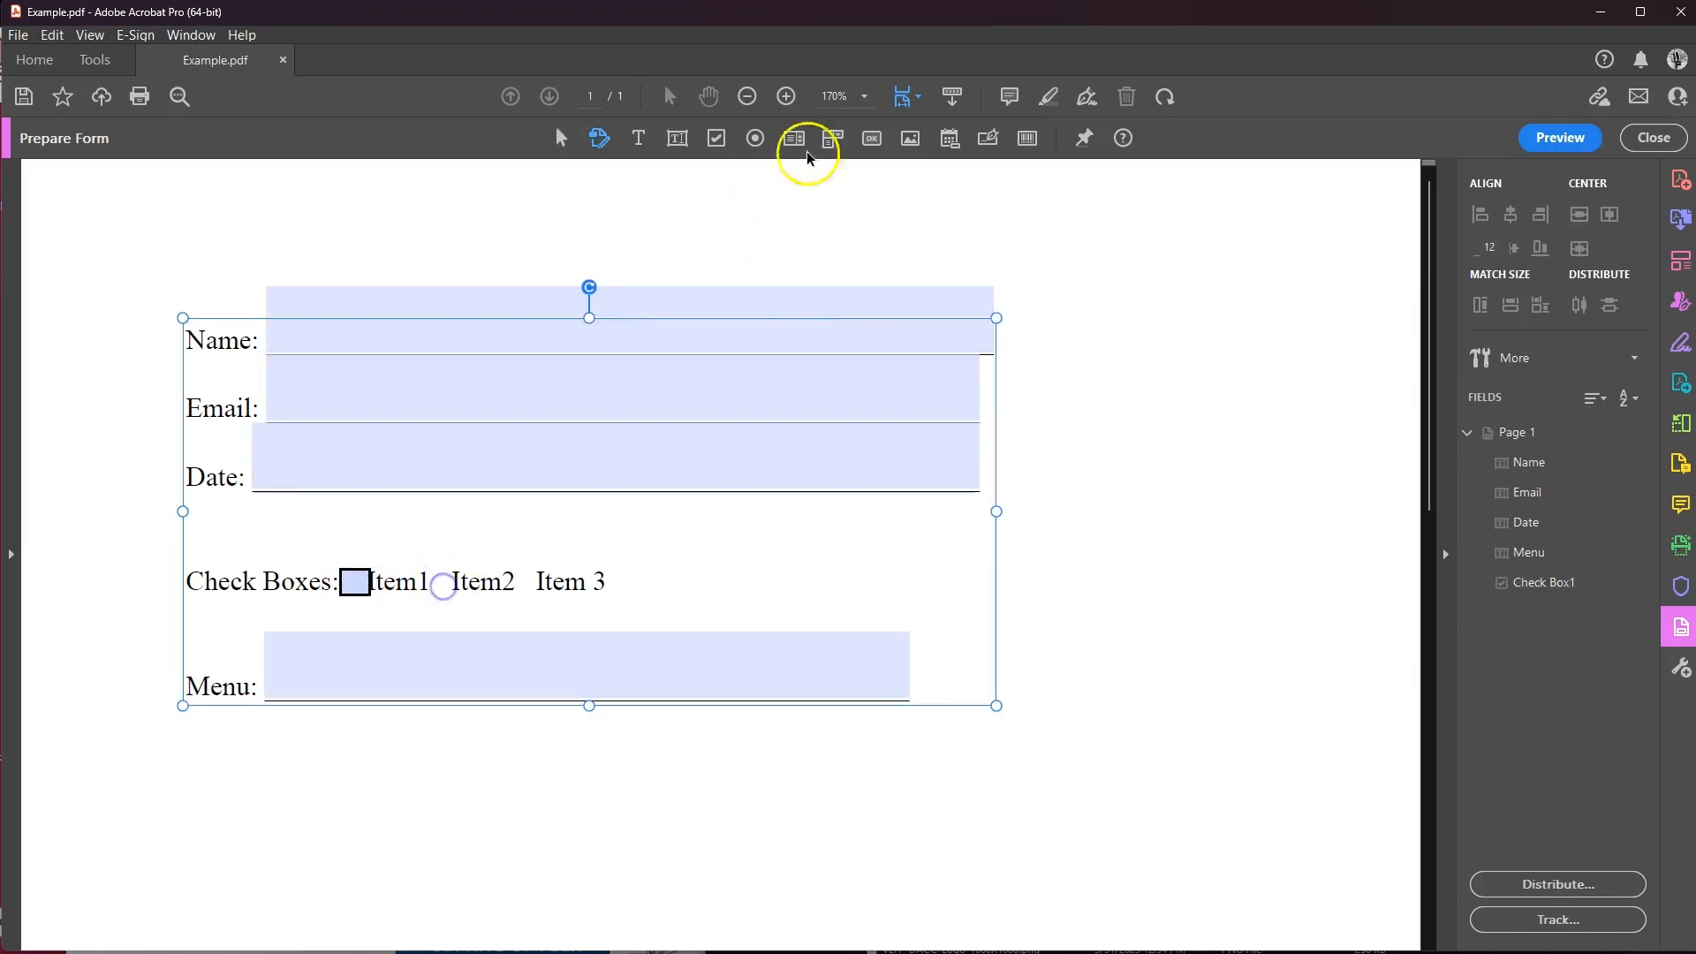
pyautogui.click(718, 143)
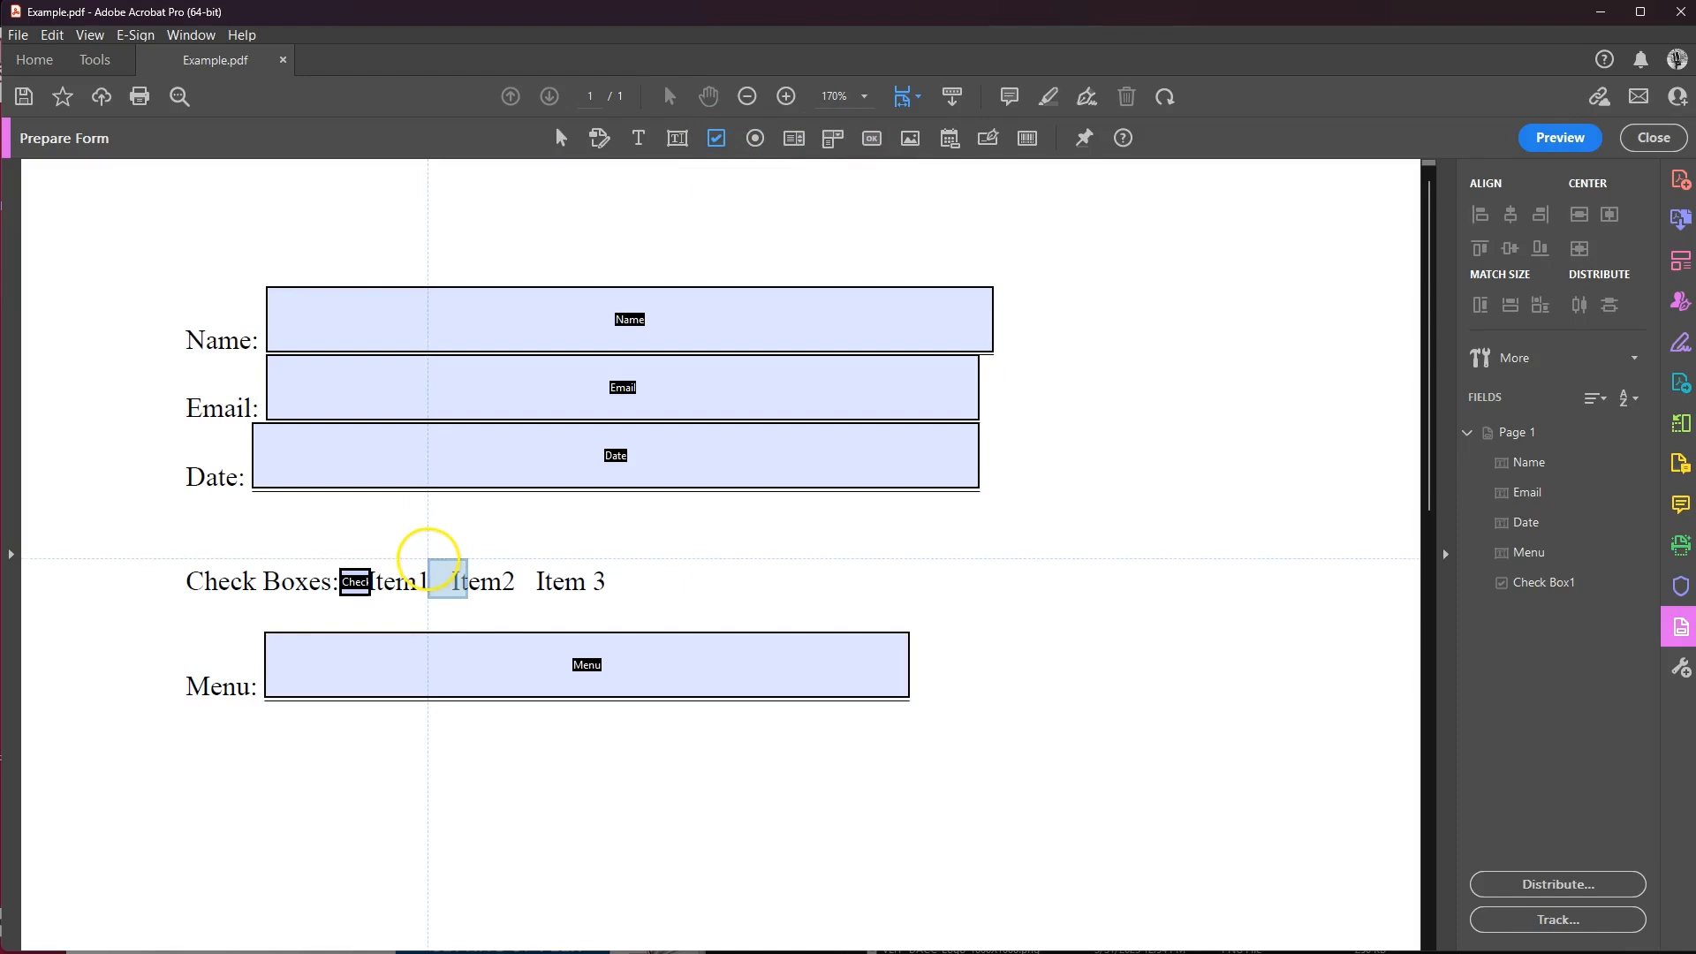
pyautogui.click(429, 556)
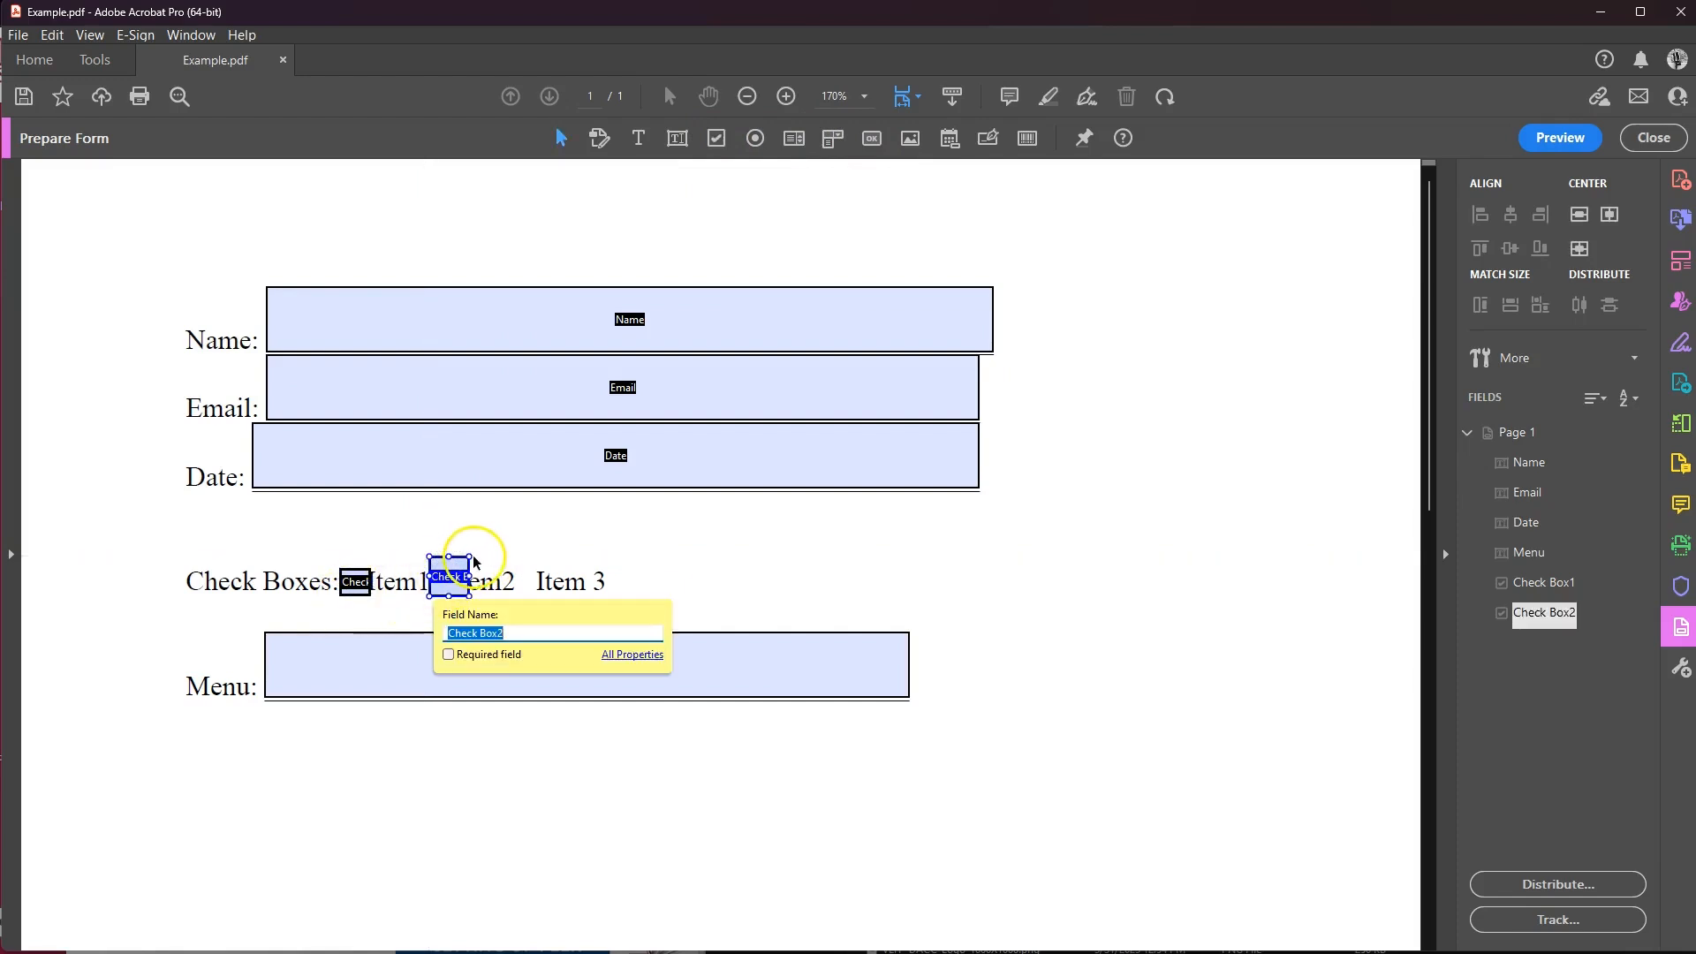
pyautogui.moveTo(468, 558); pyautogui.dragTo(455, 570)
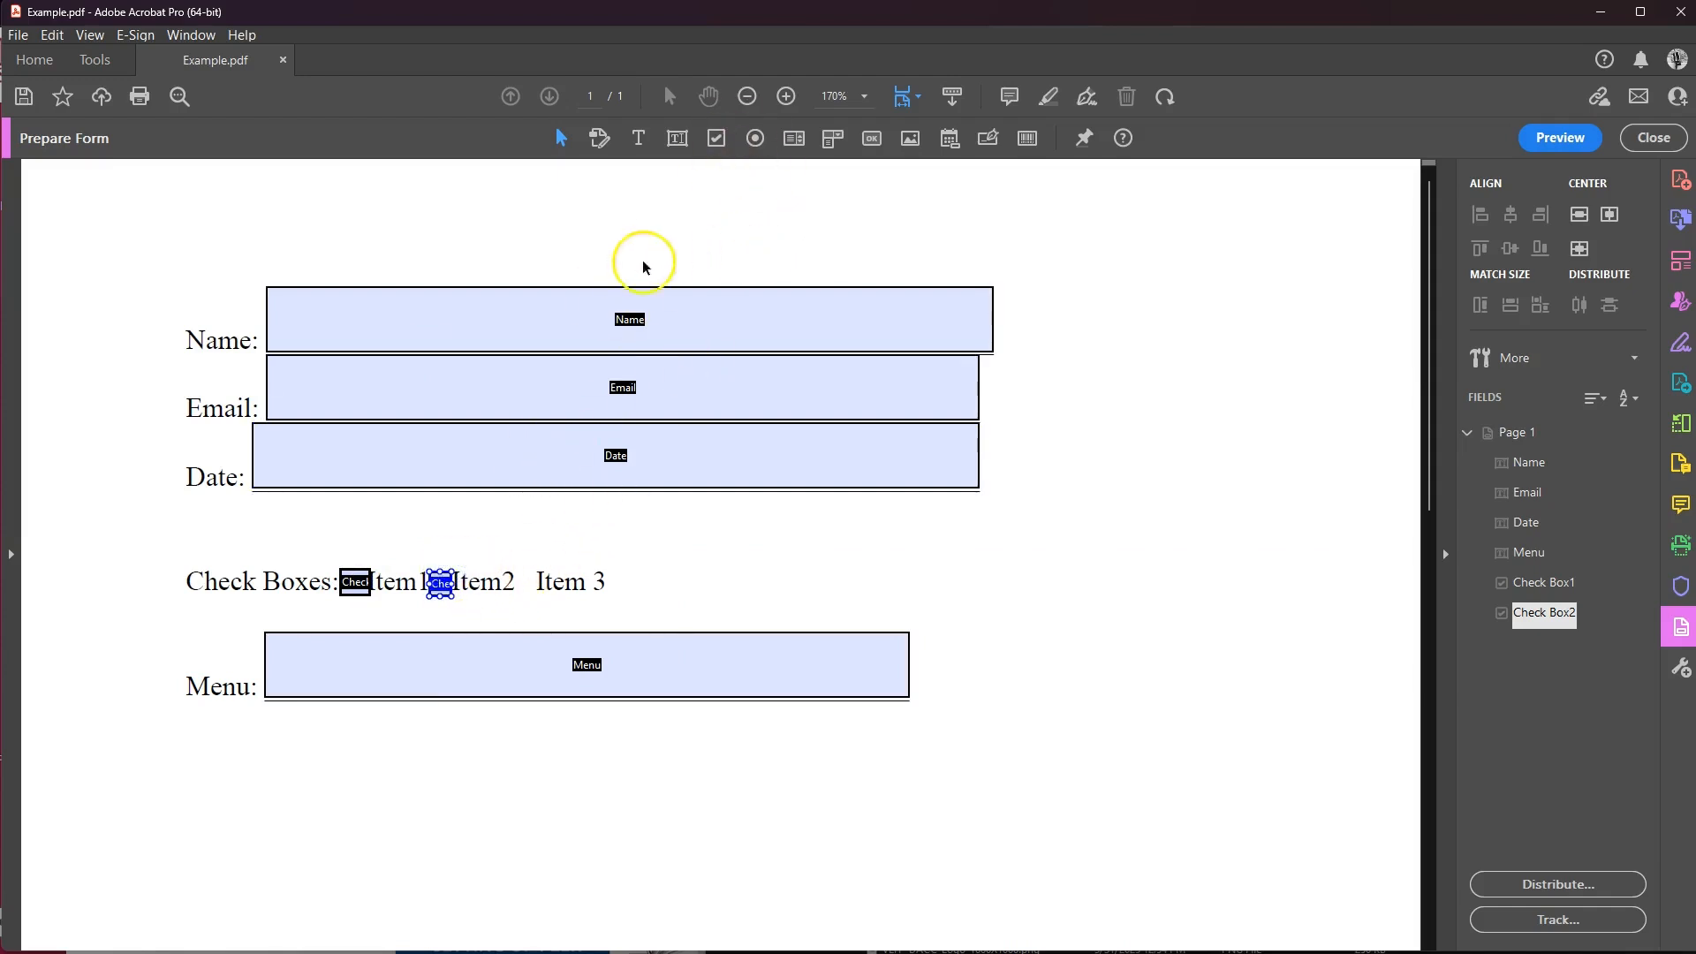
# Add Check Box3 before Item 3, resize it to match, and select all three boxes.
pyautogui.click(720, 148)
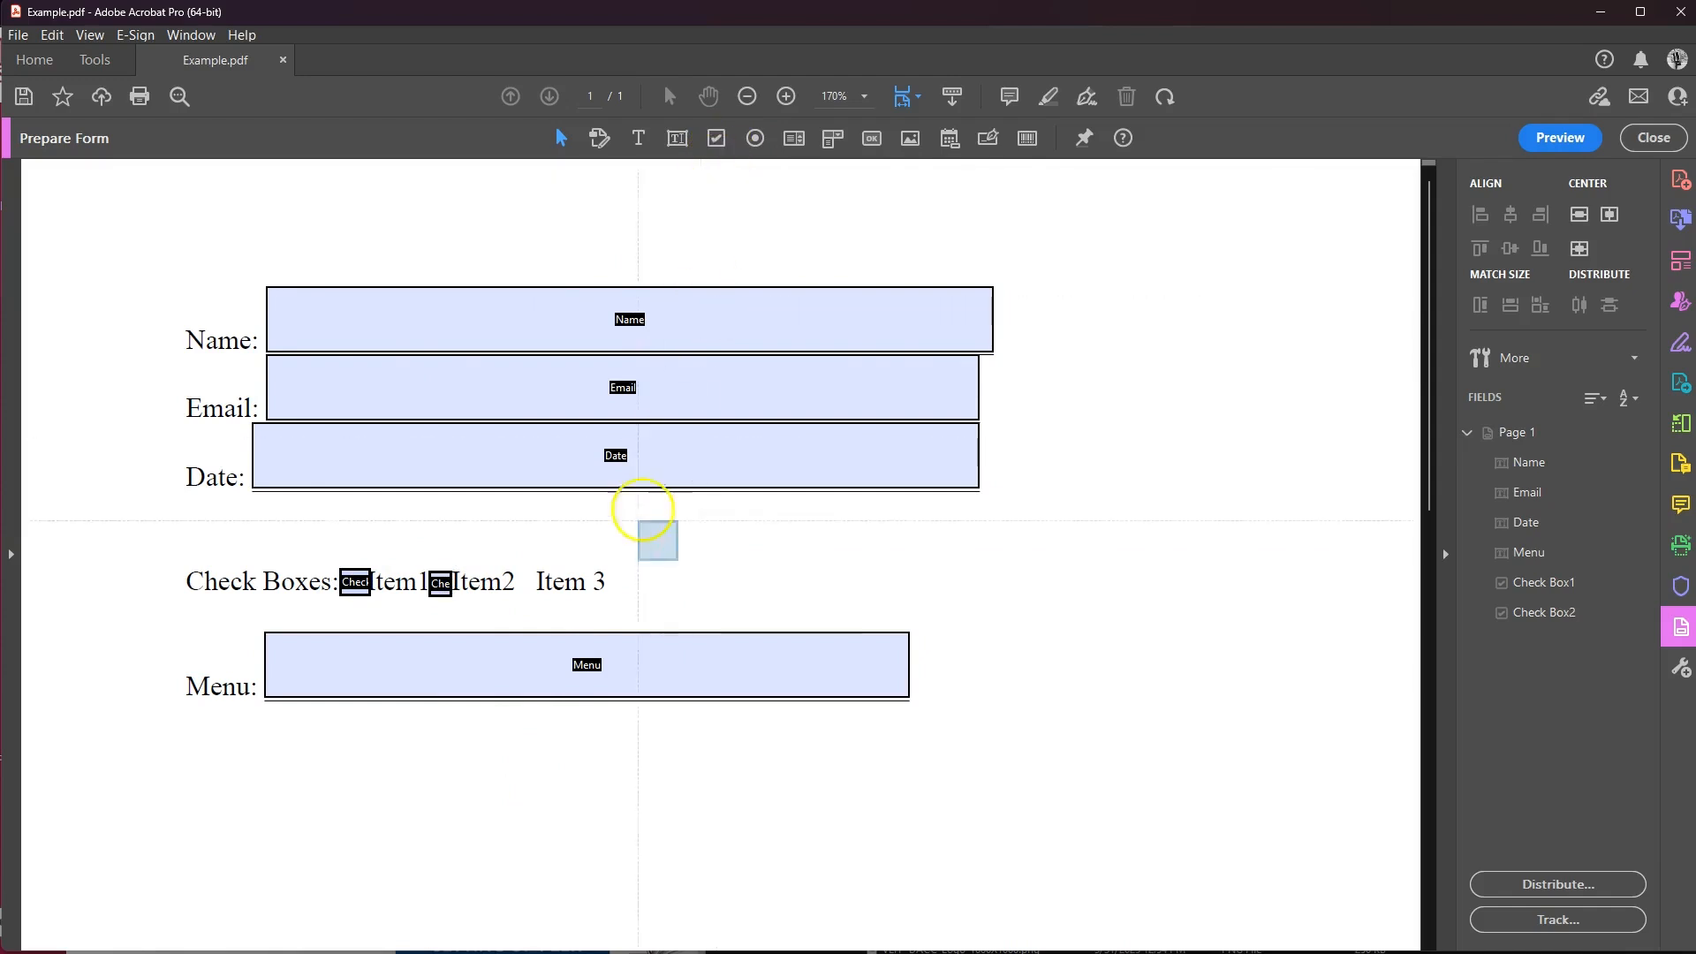
pyautogui.click(520, 556)
pyautogui.click(543, 563)
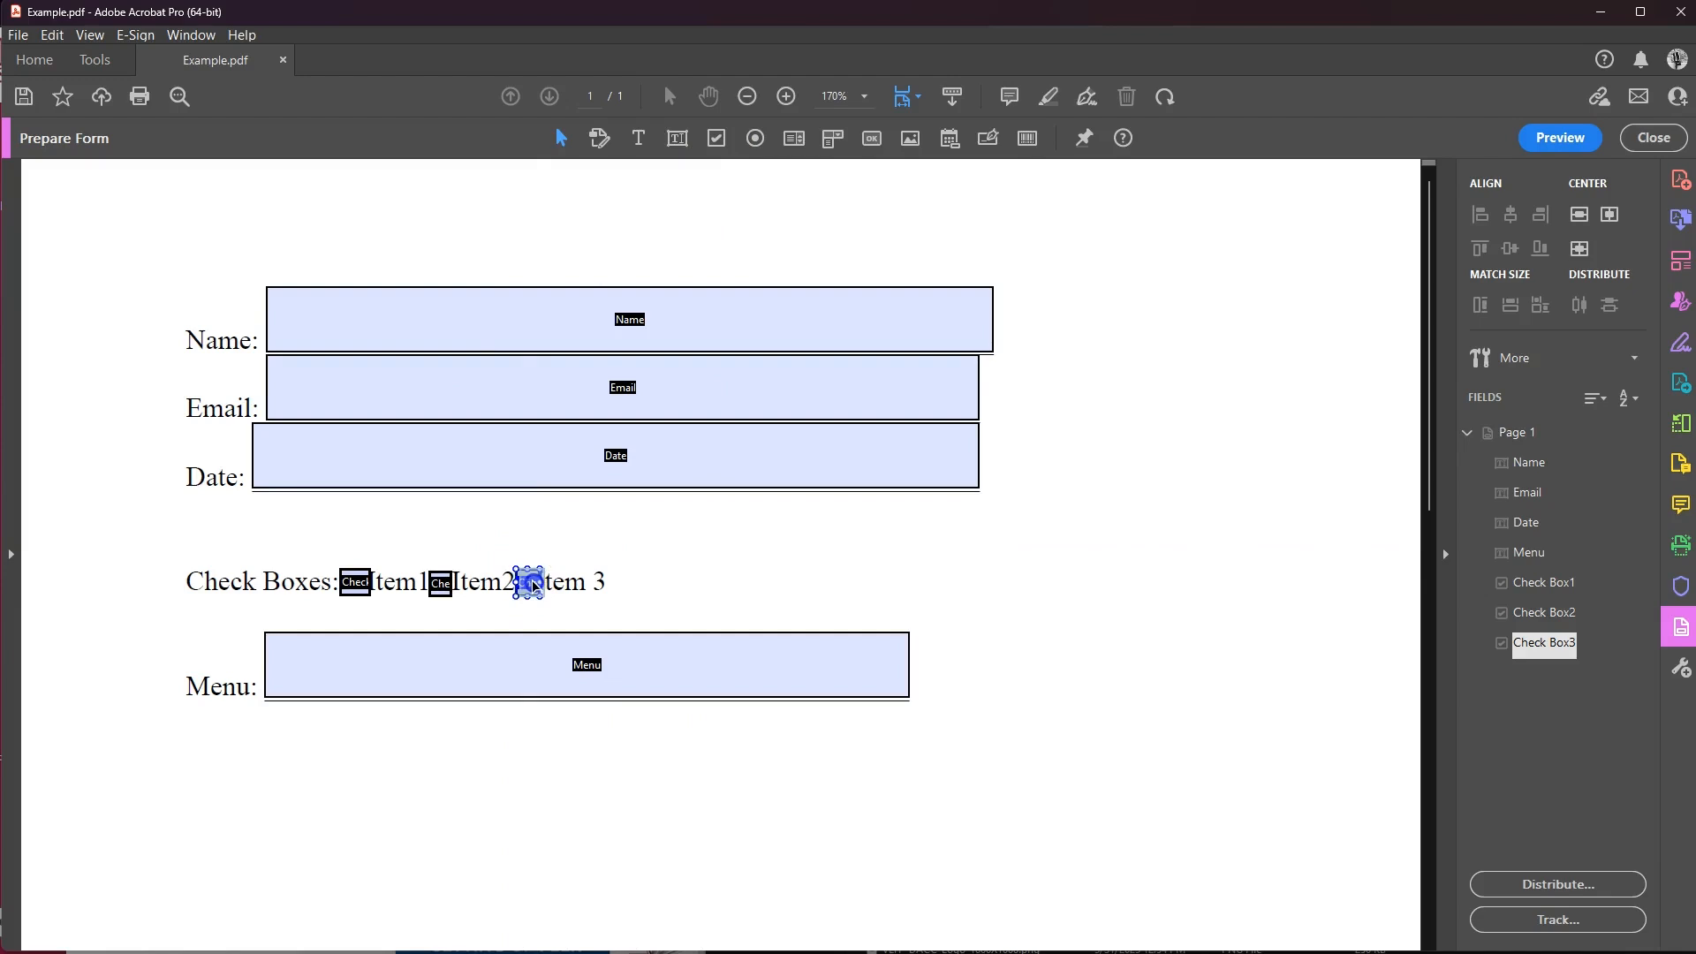
pyautogui.click(629, 558)
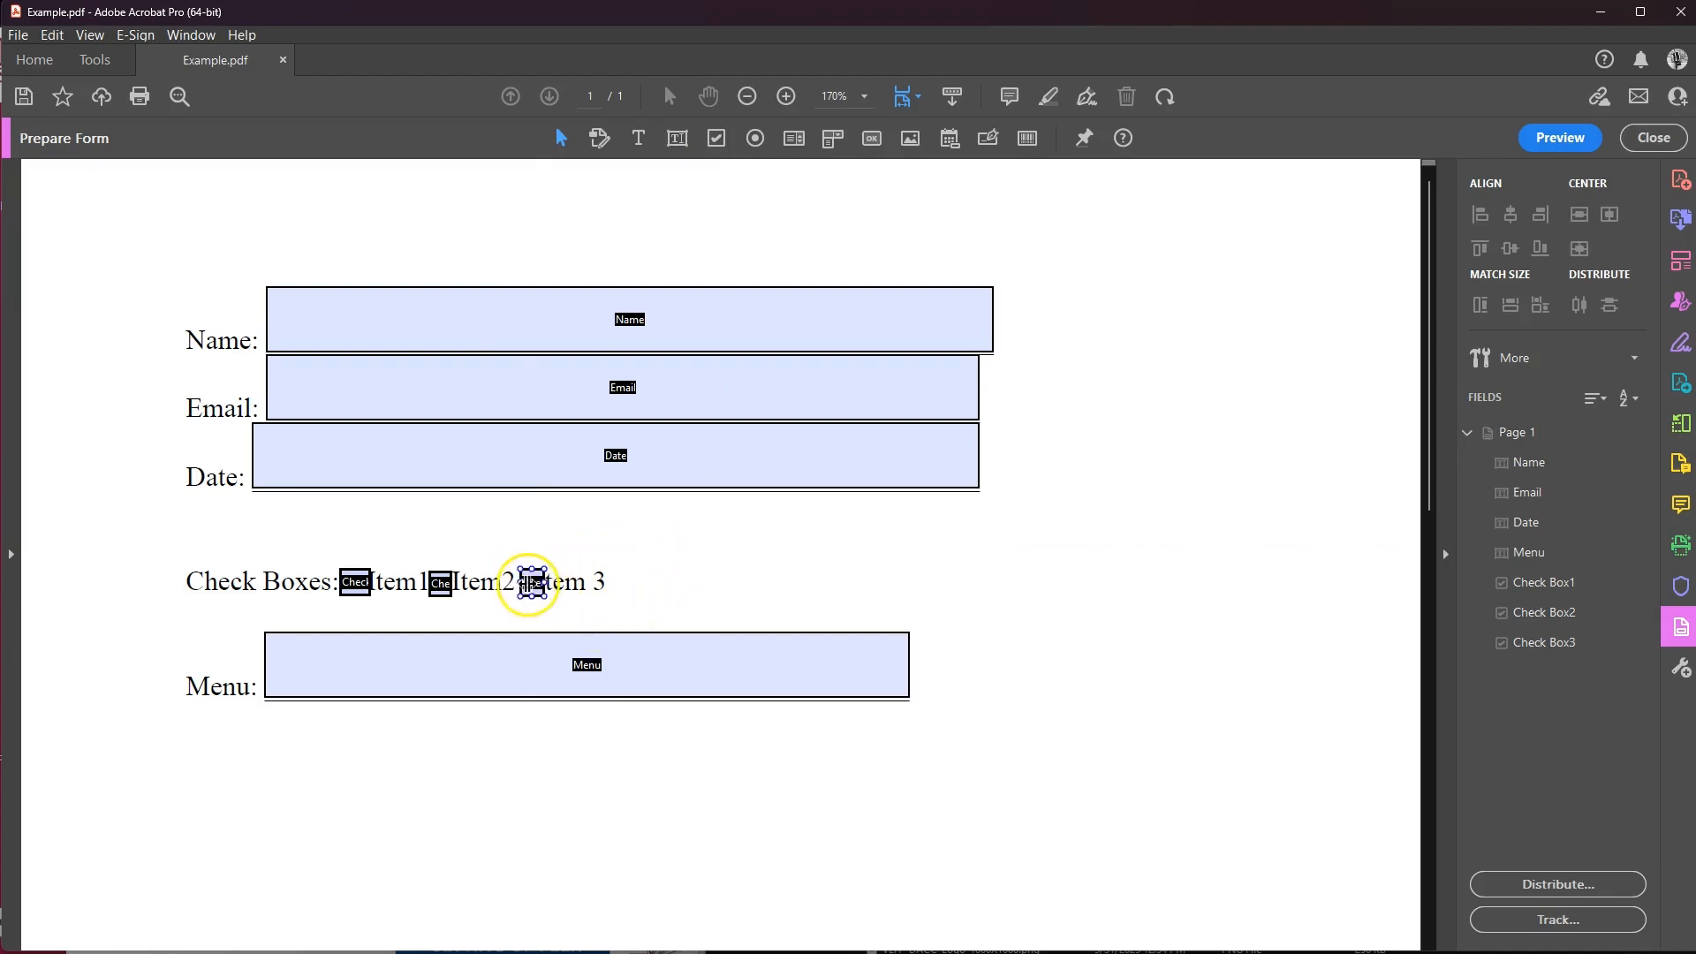
pyautogui.click(651, 552)
pyautogui.click(541, 570)
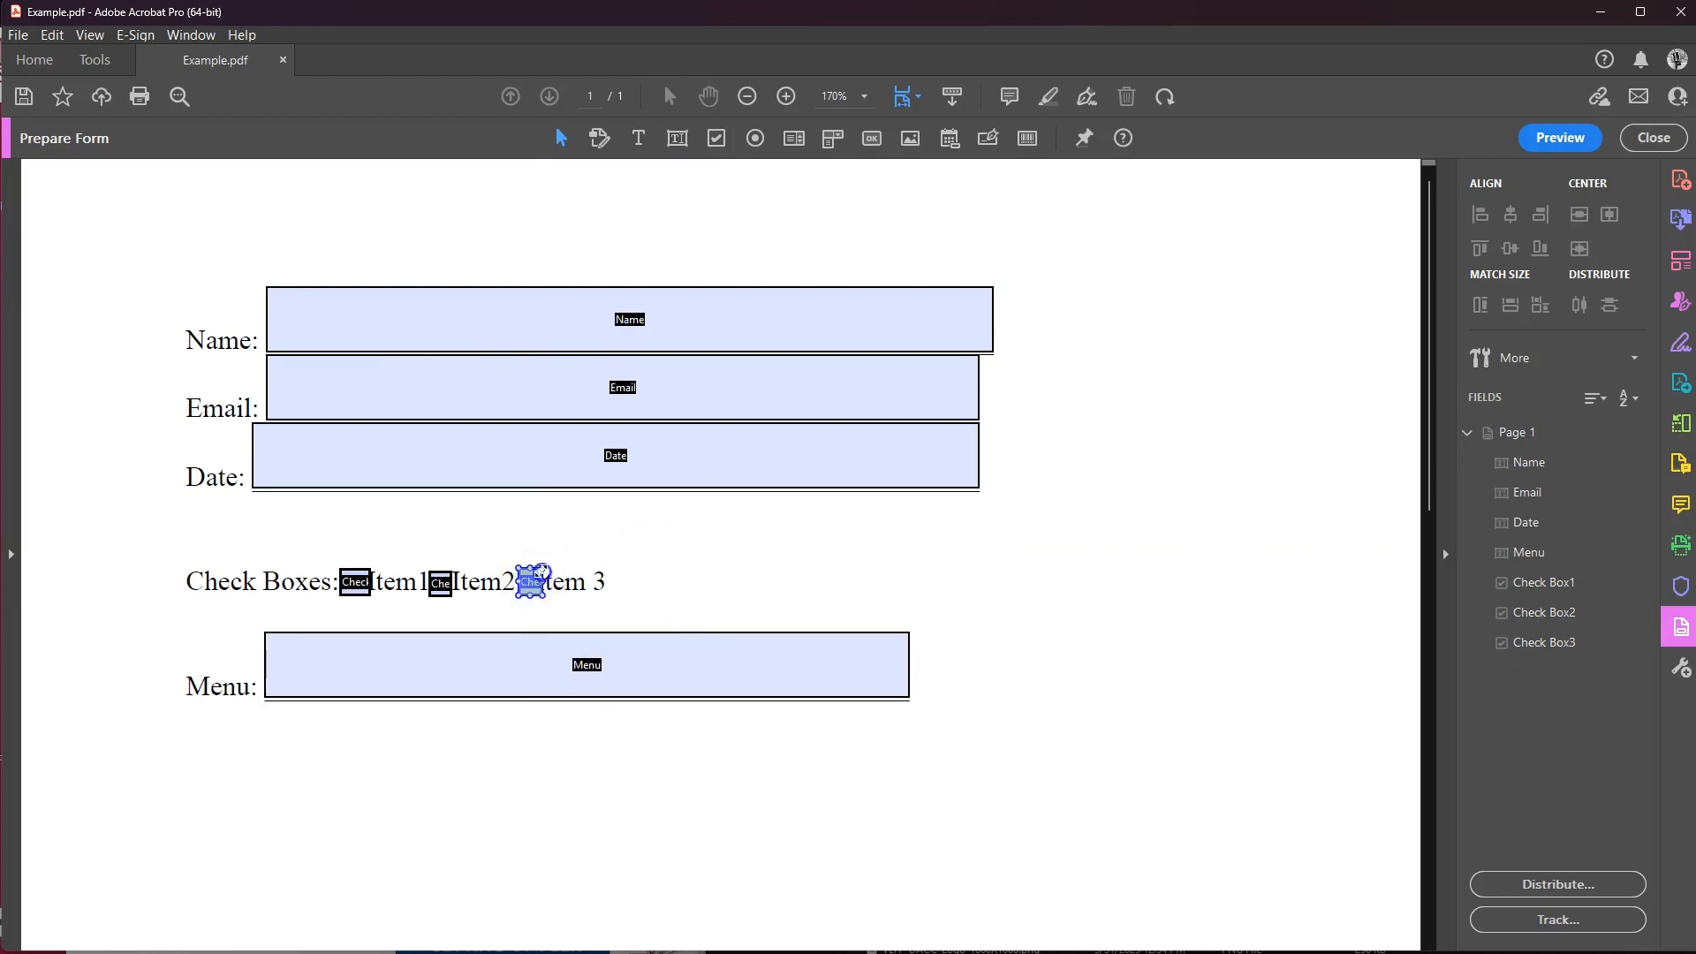
pyautogui.moveTo(539, 573); pyautogui.dragTo(534, 575)
pyautogui.click(628, 544)
pyautogui.moveTo(338, 547); pyautogui.dragTo(563, 609)
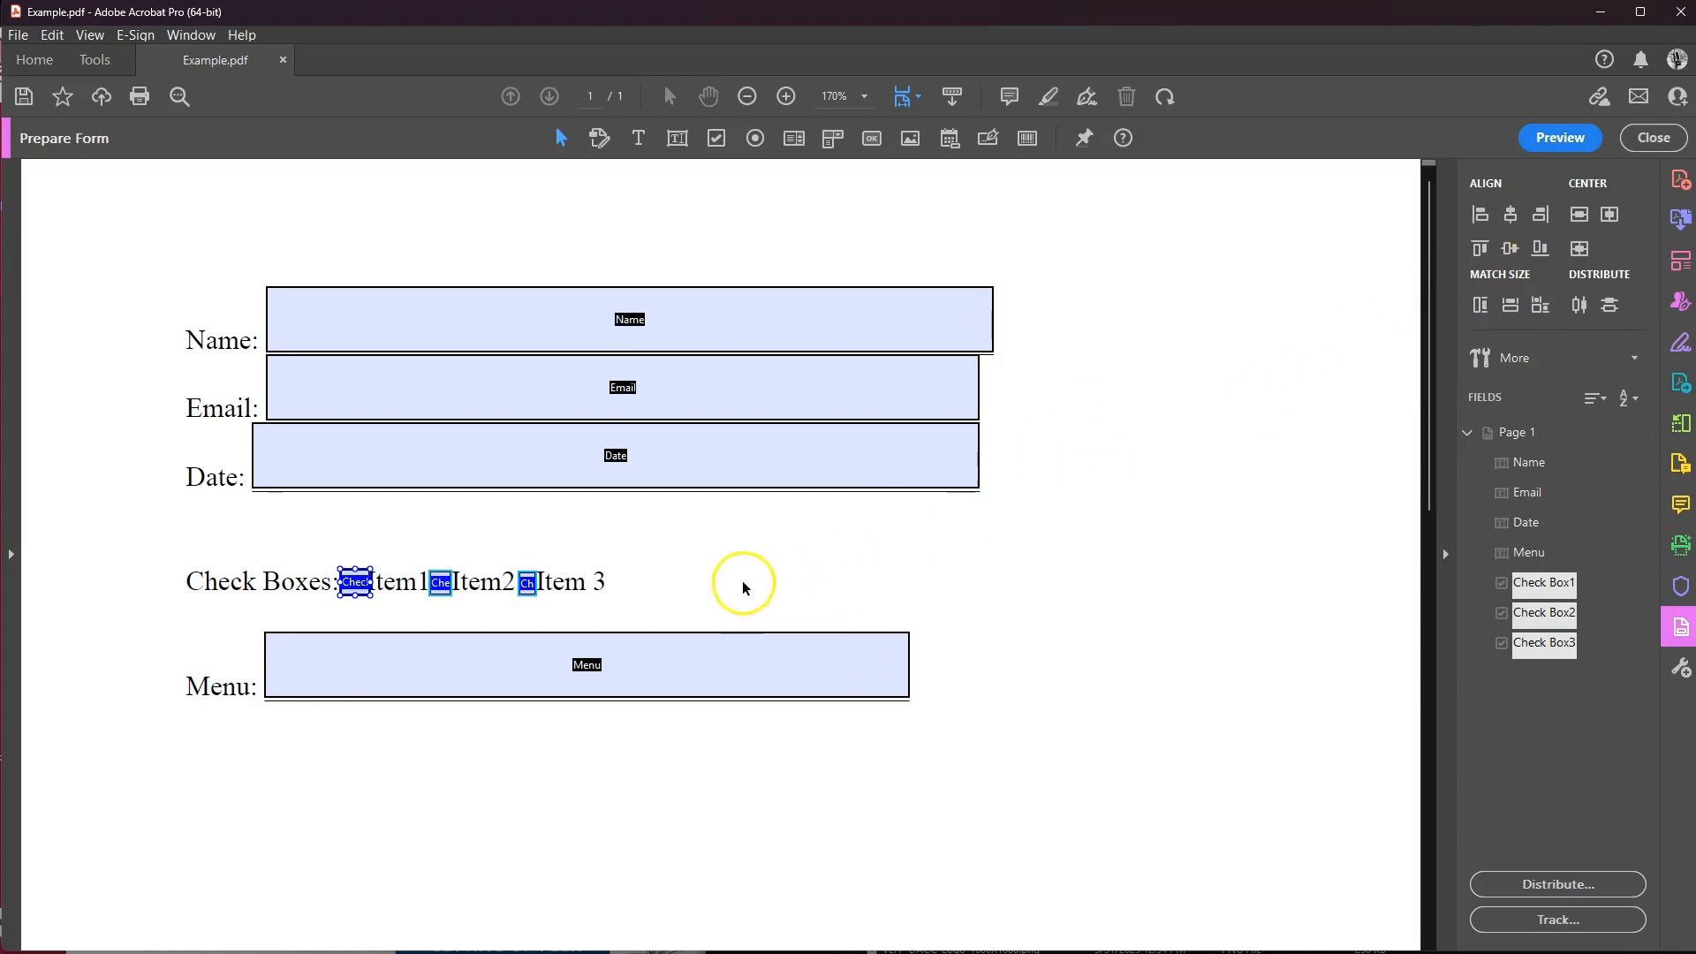
# Delete the auto-detected Menu text field.
pyautogui.click(742, 579)
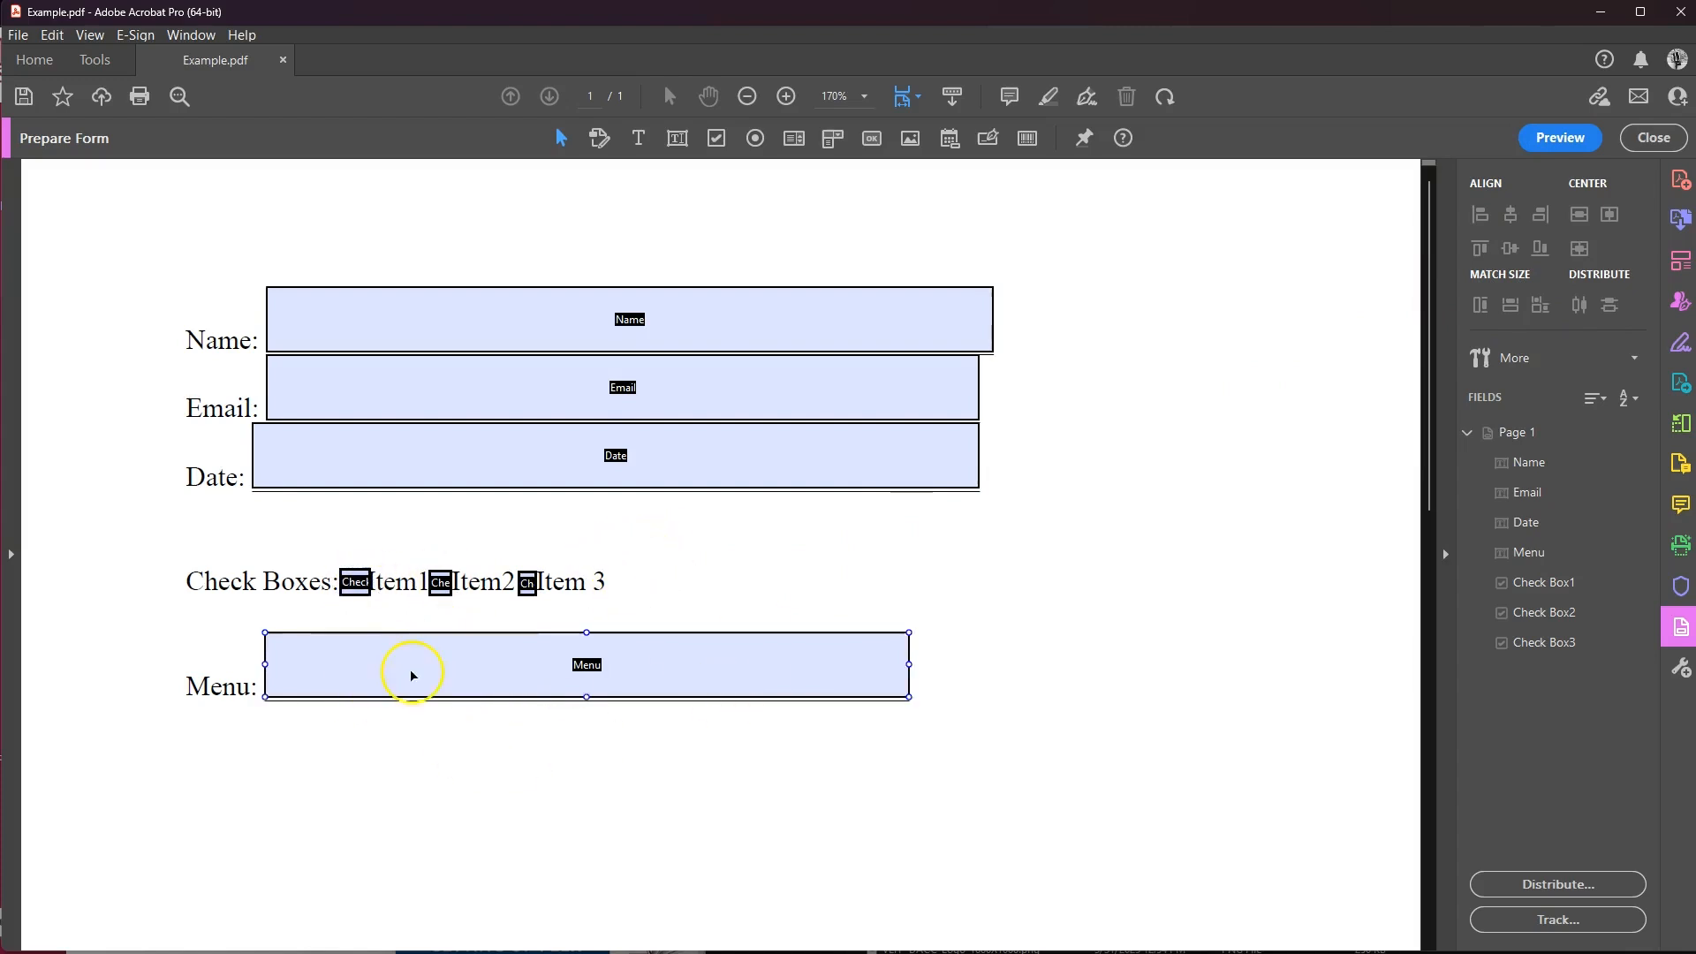
pyautogui.click(709, 671)
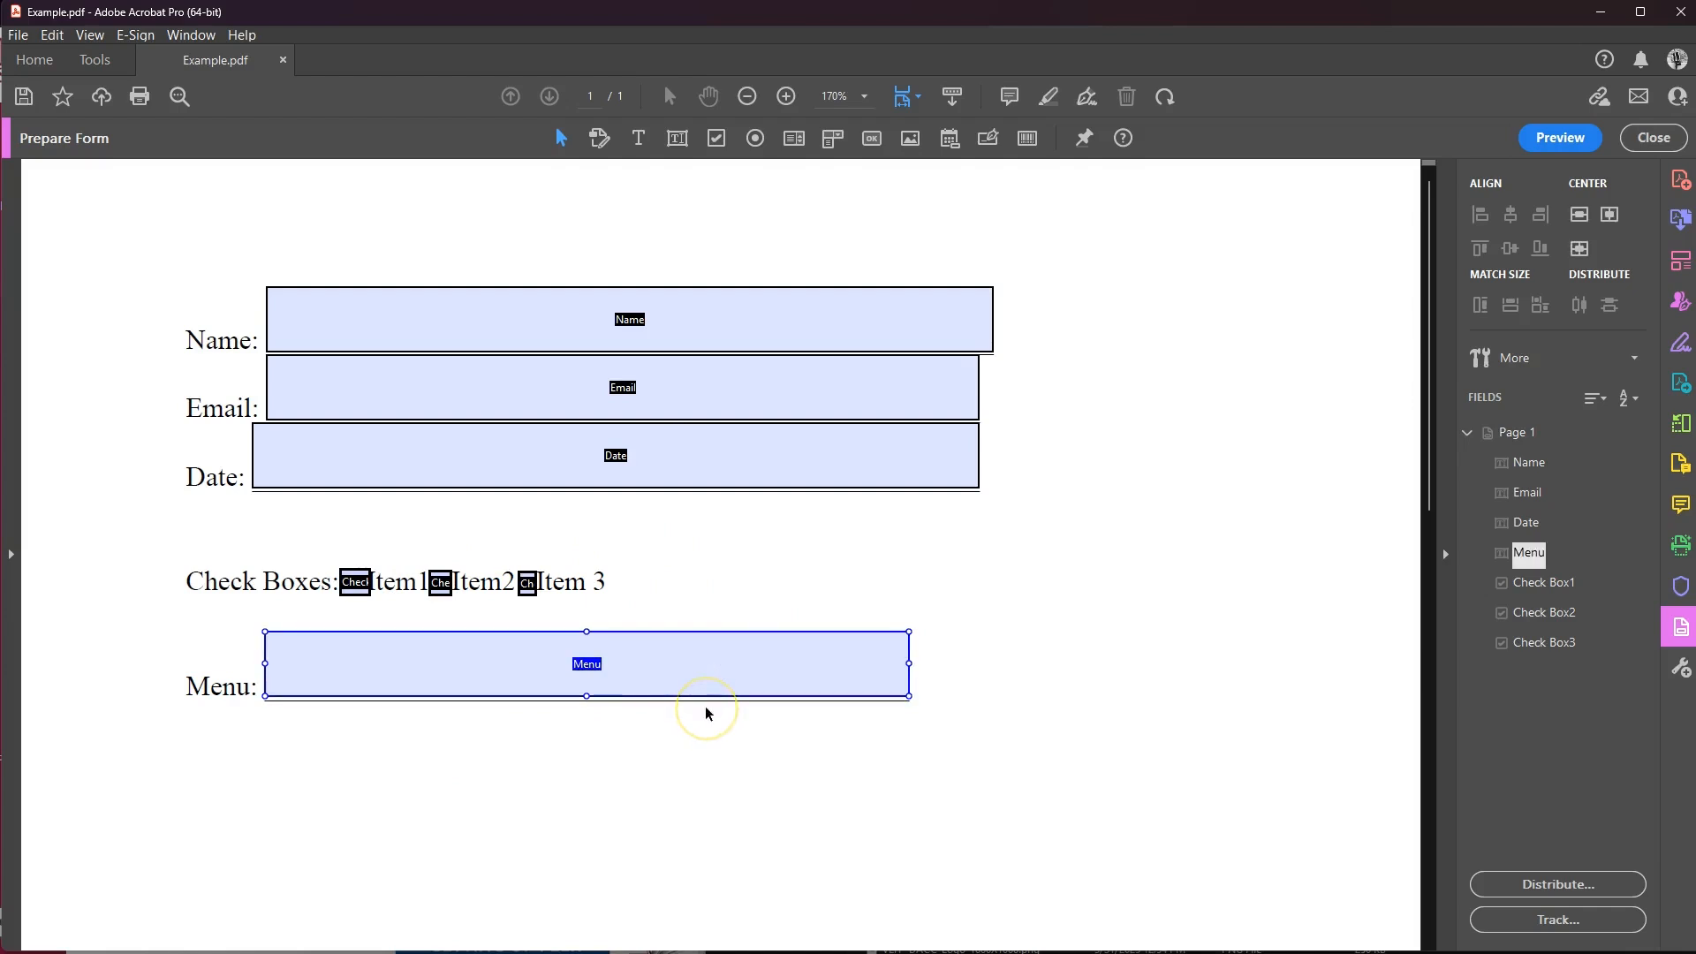
pyautogui.press('Delete')
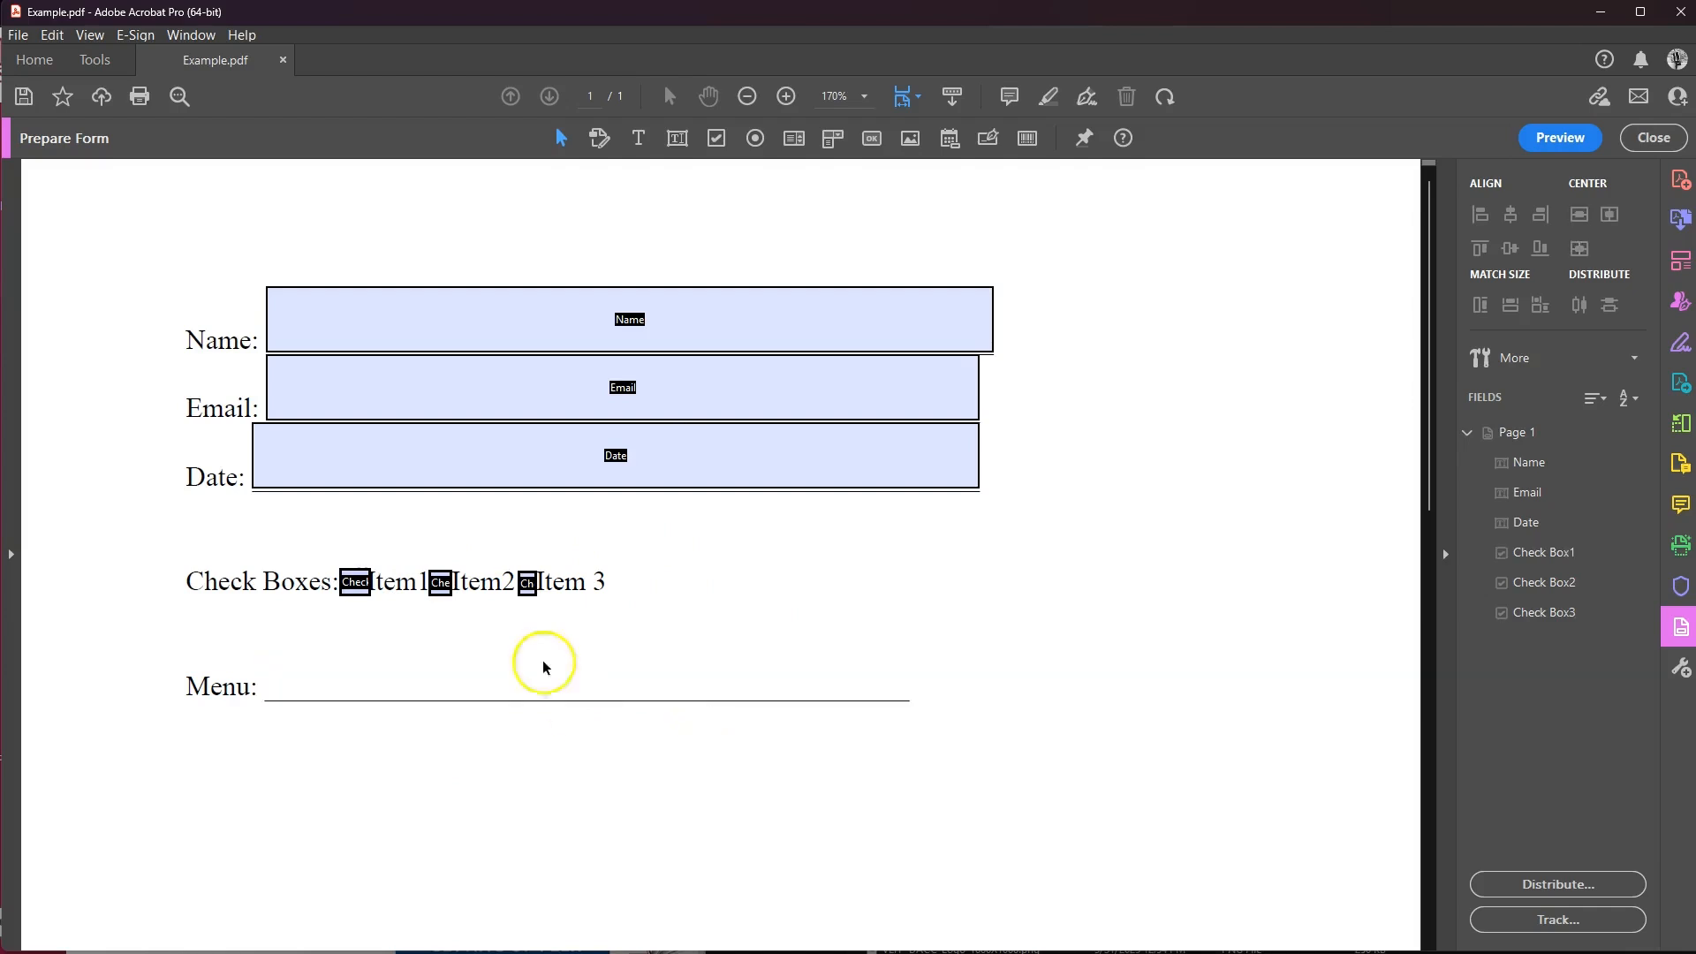
# Add a dropdown stretched across the Menu line and name it 'Menu' in its properties.
pyautogui.click(835, 147)
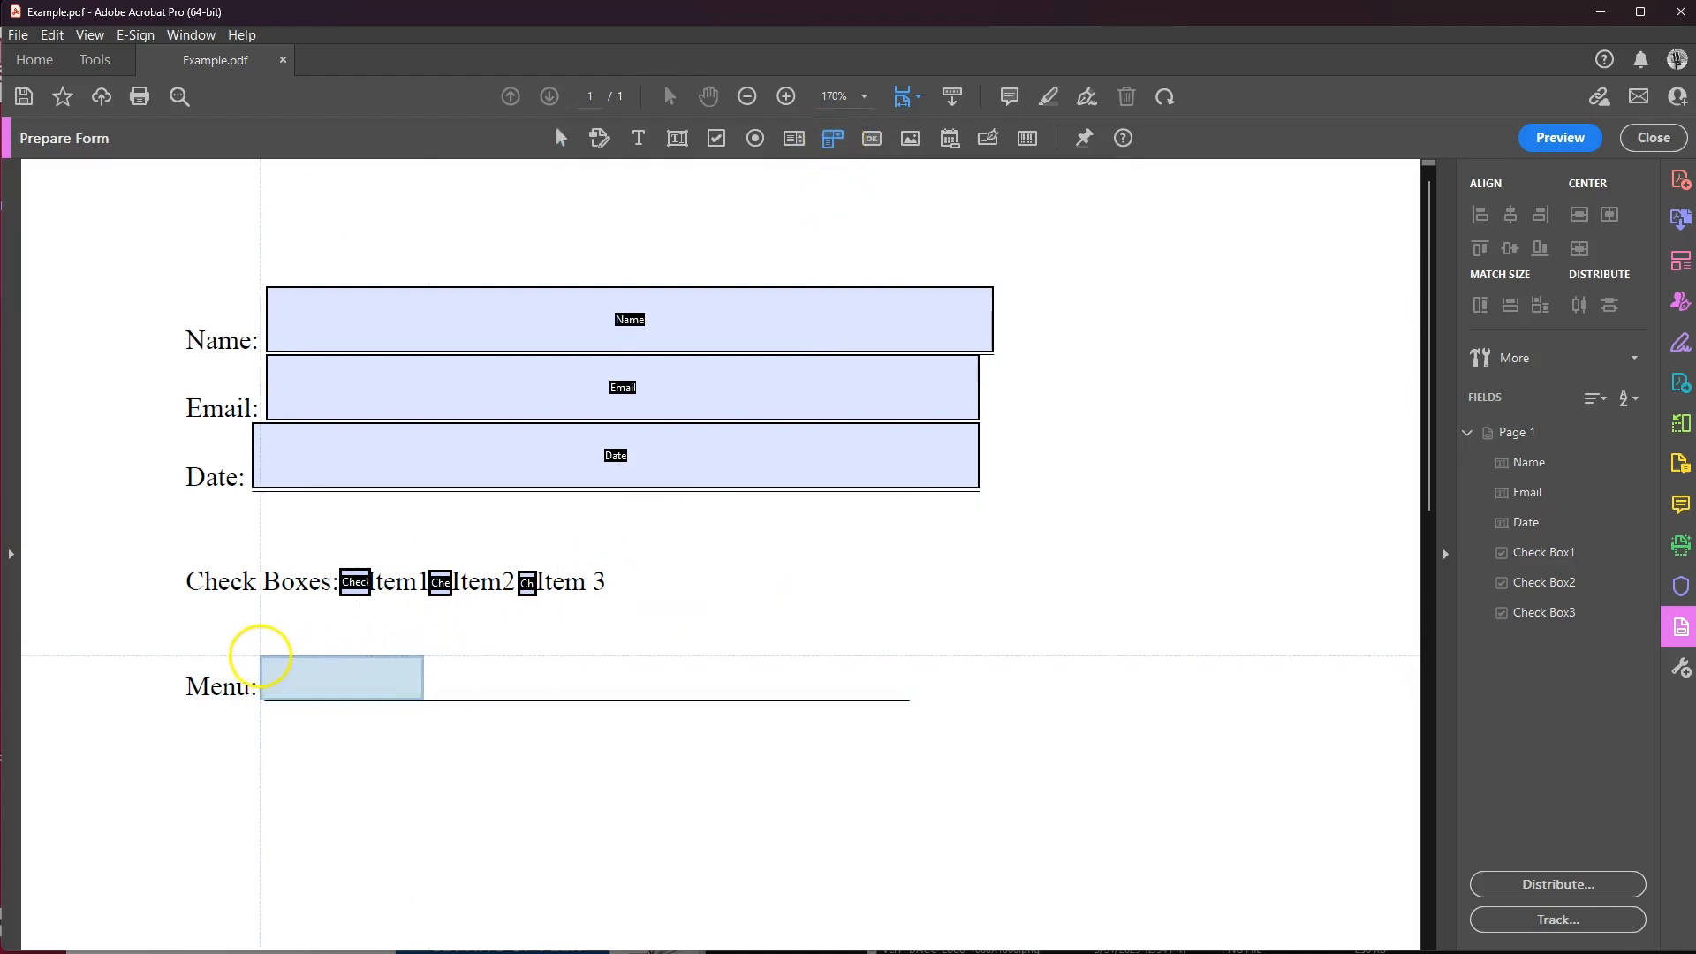
pyautogui.click(265, 655)
pyautogui.moveTo(429, 677); pyautogui.dragTo(911, 677)
pyautogui.rightClick(633, 688)
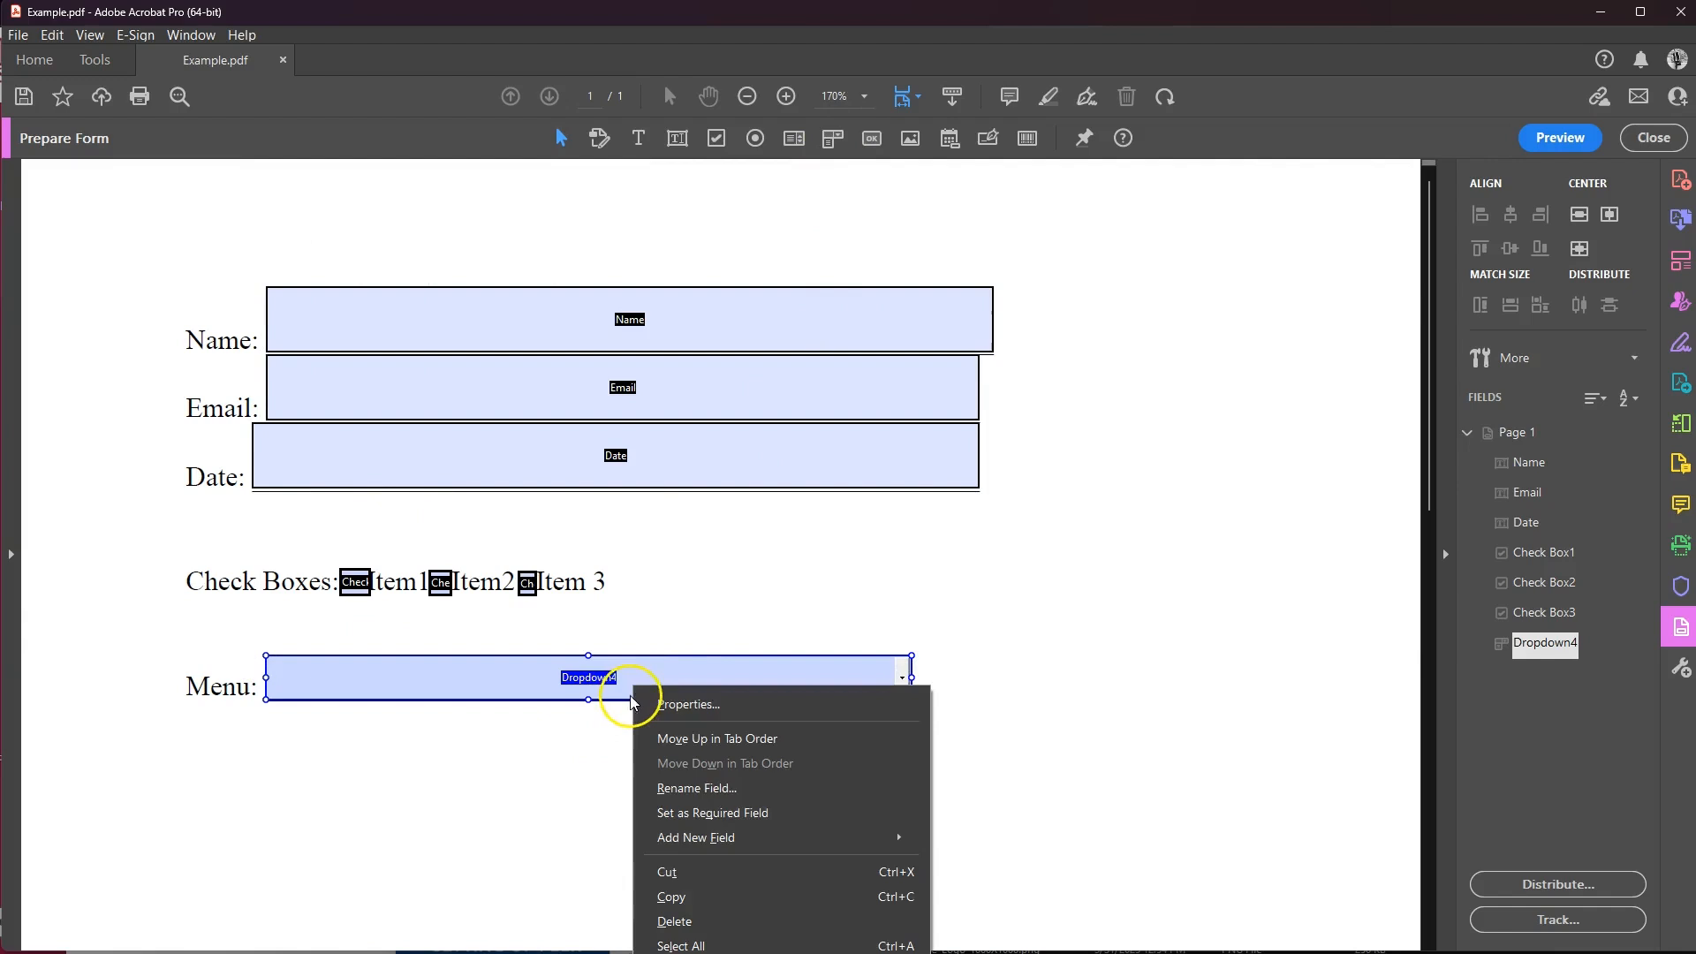
pyautogui.click(681, 705)
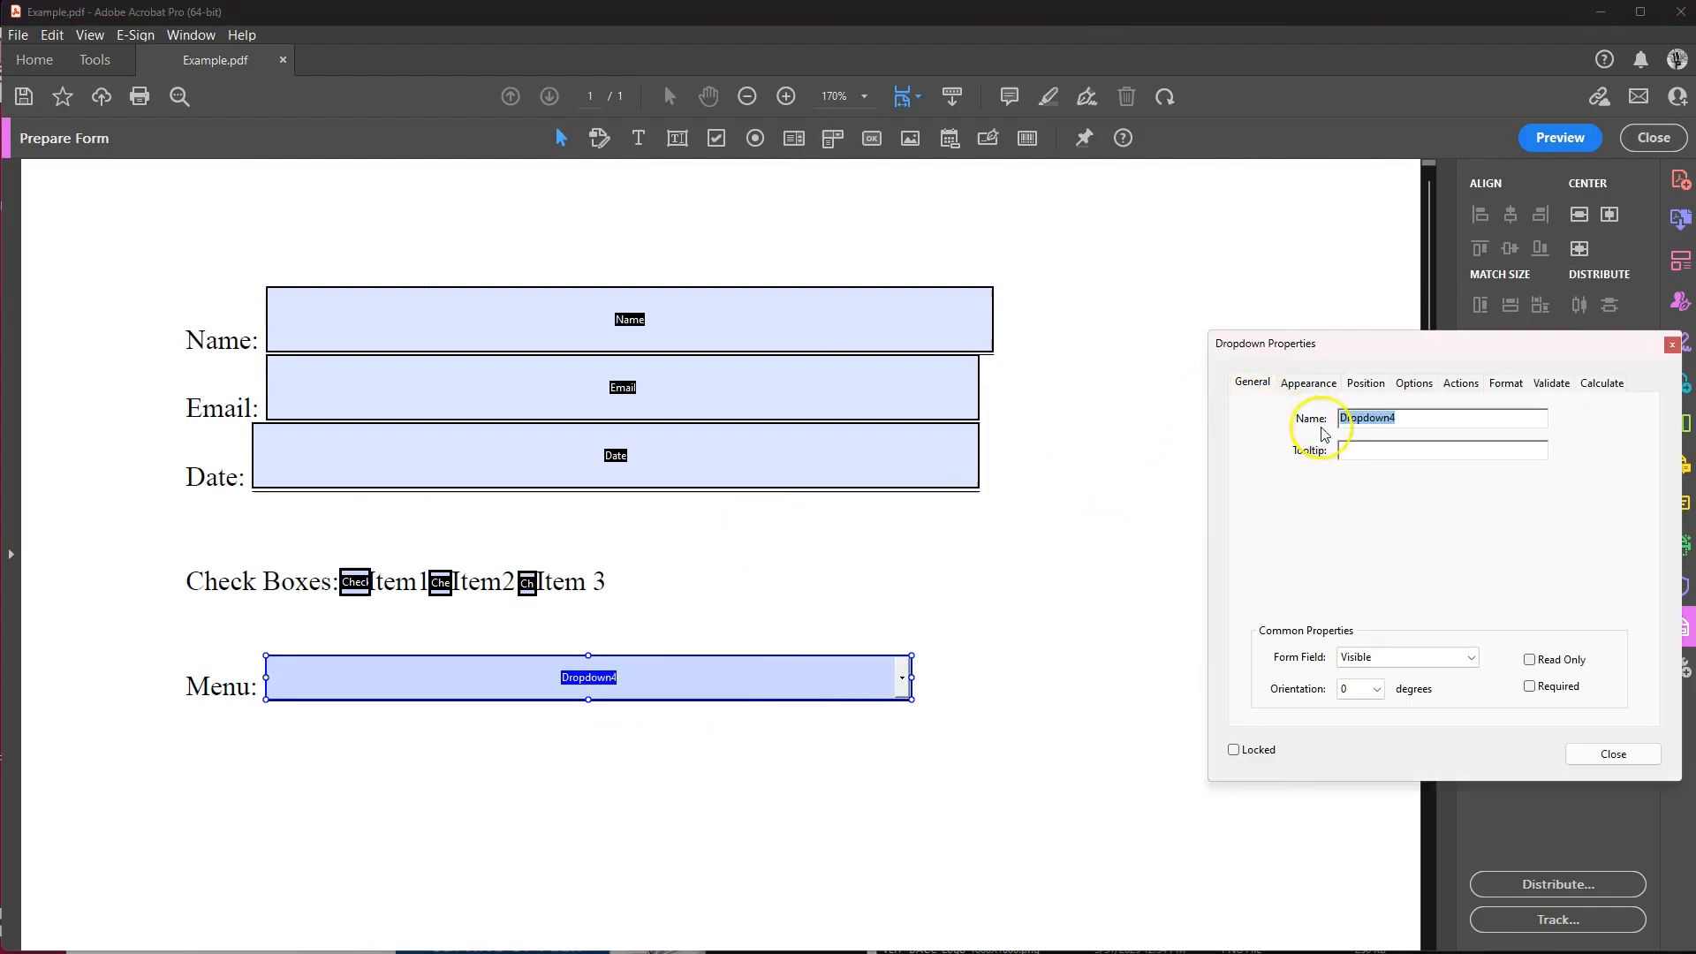
pyautogui.click(1419, 418)
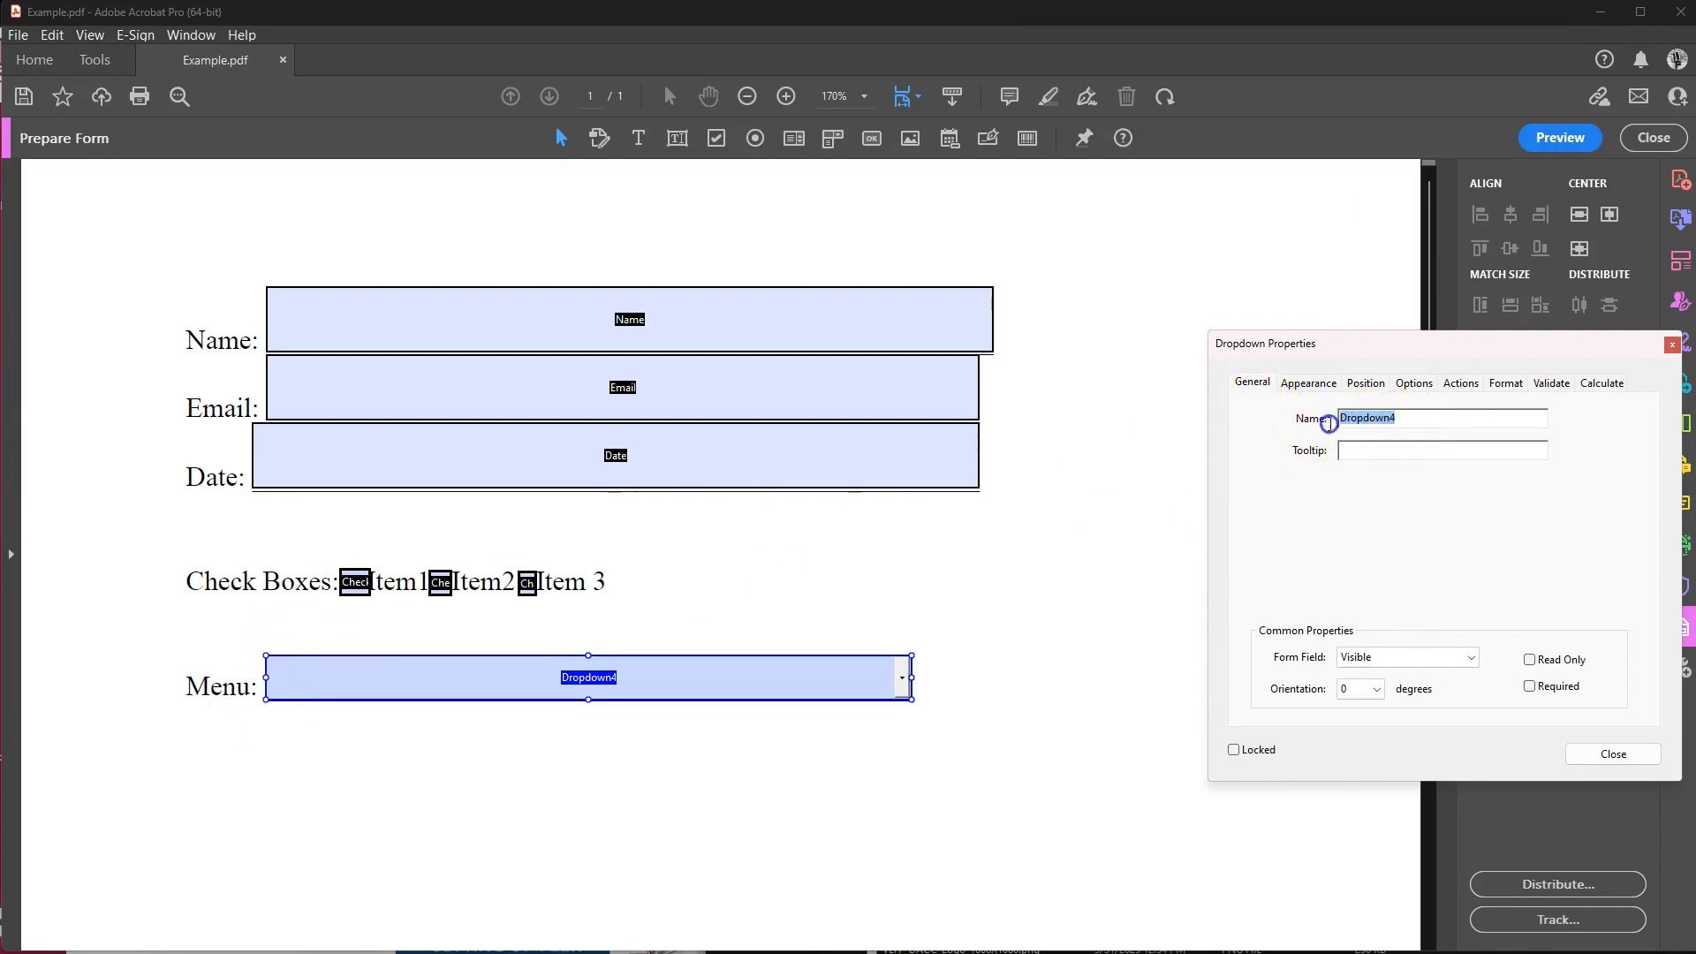
pyautogui.write('Menu')
# Add Item1 and Item2 as choices in the dropdown's Options list.
pyautogui.click(1414, 384)
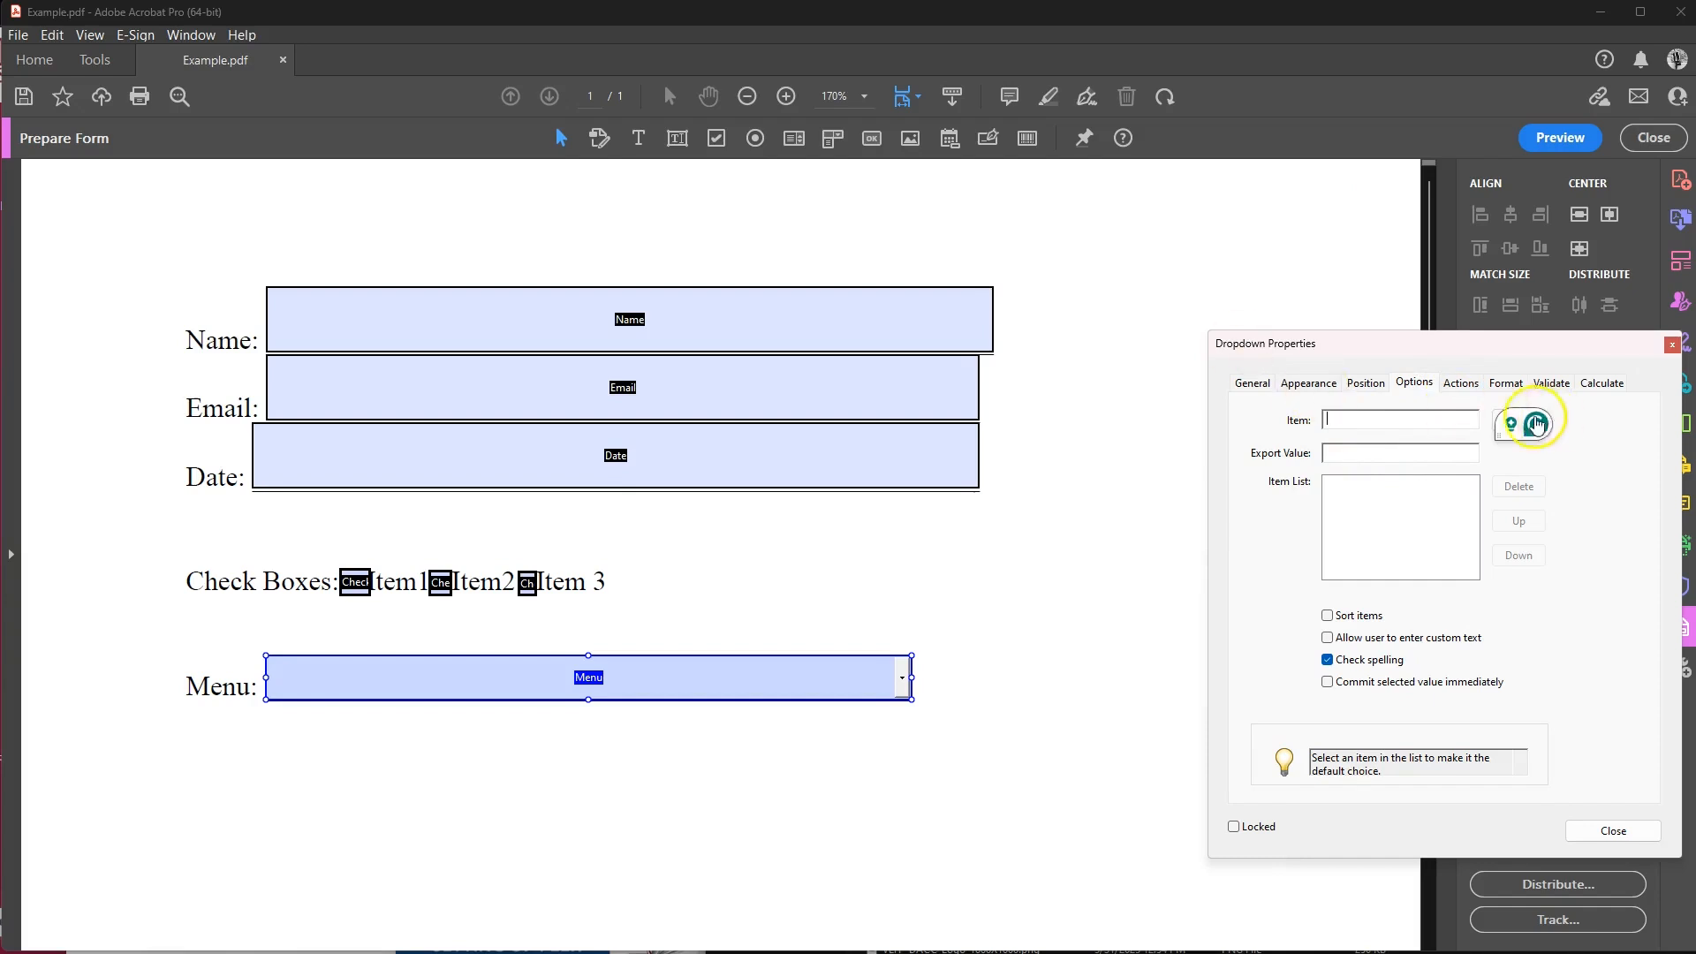
pyautogui.click(1338, 419)
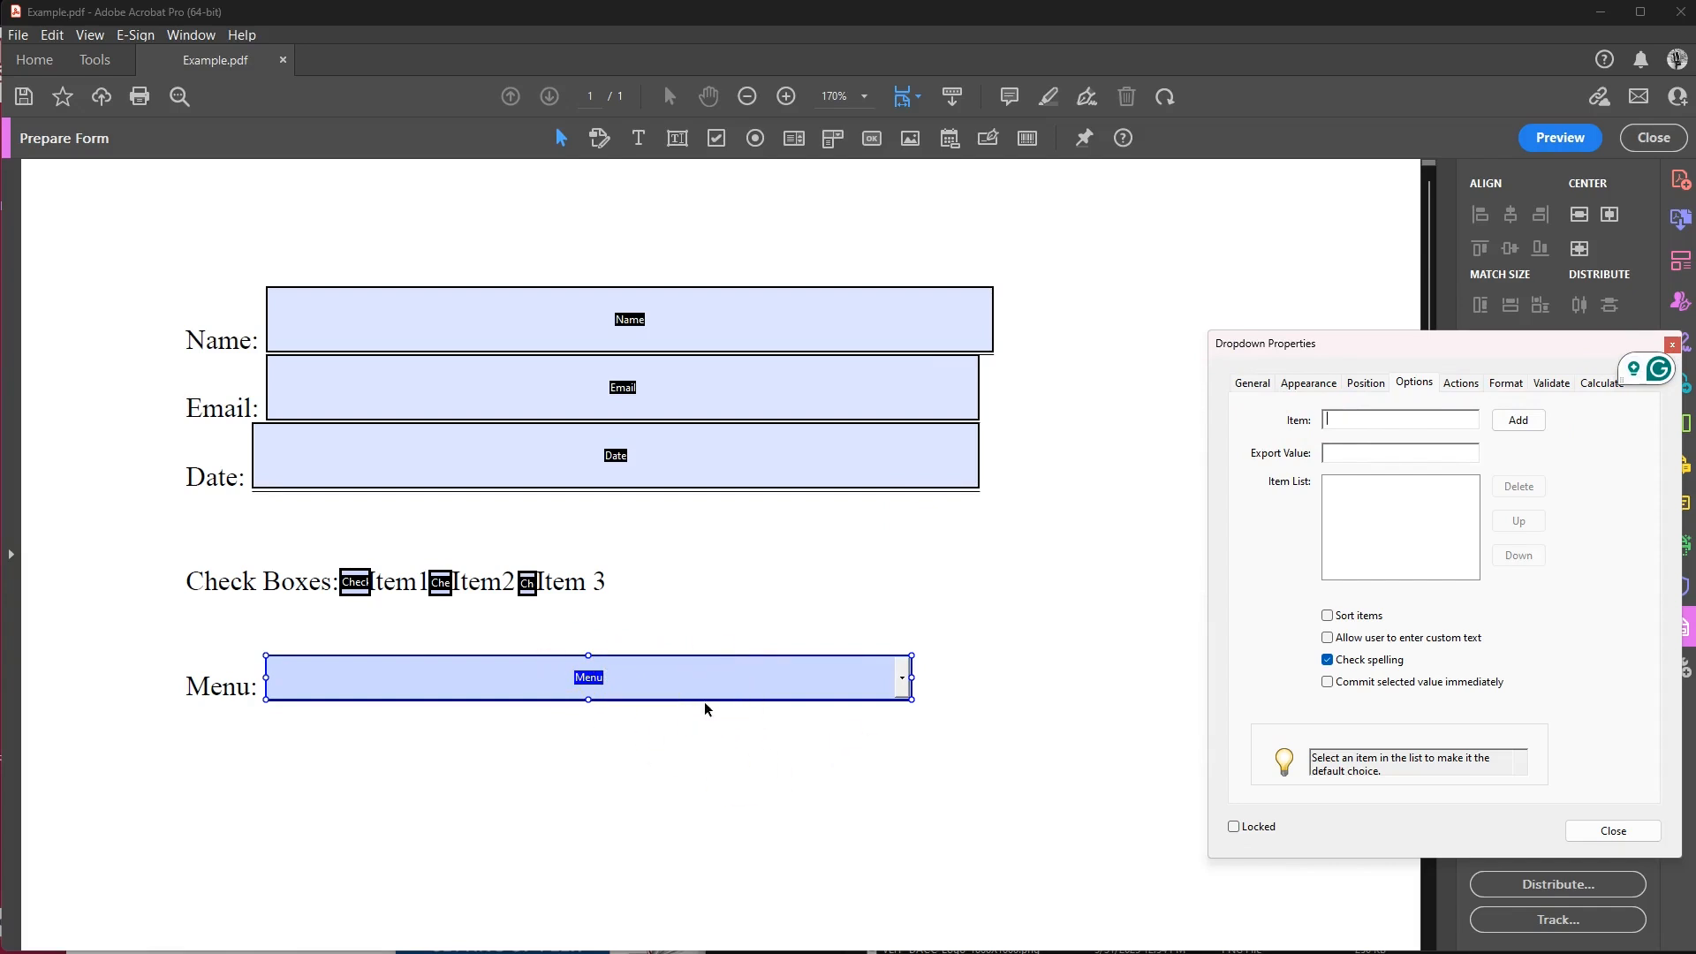
pyautogui.click(1515, 421)
pyautogui.click(1390, 422)
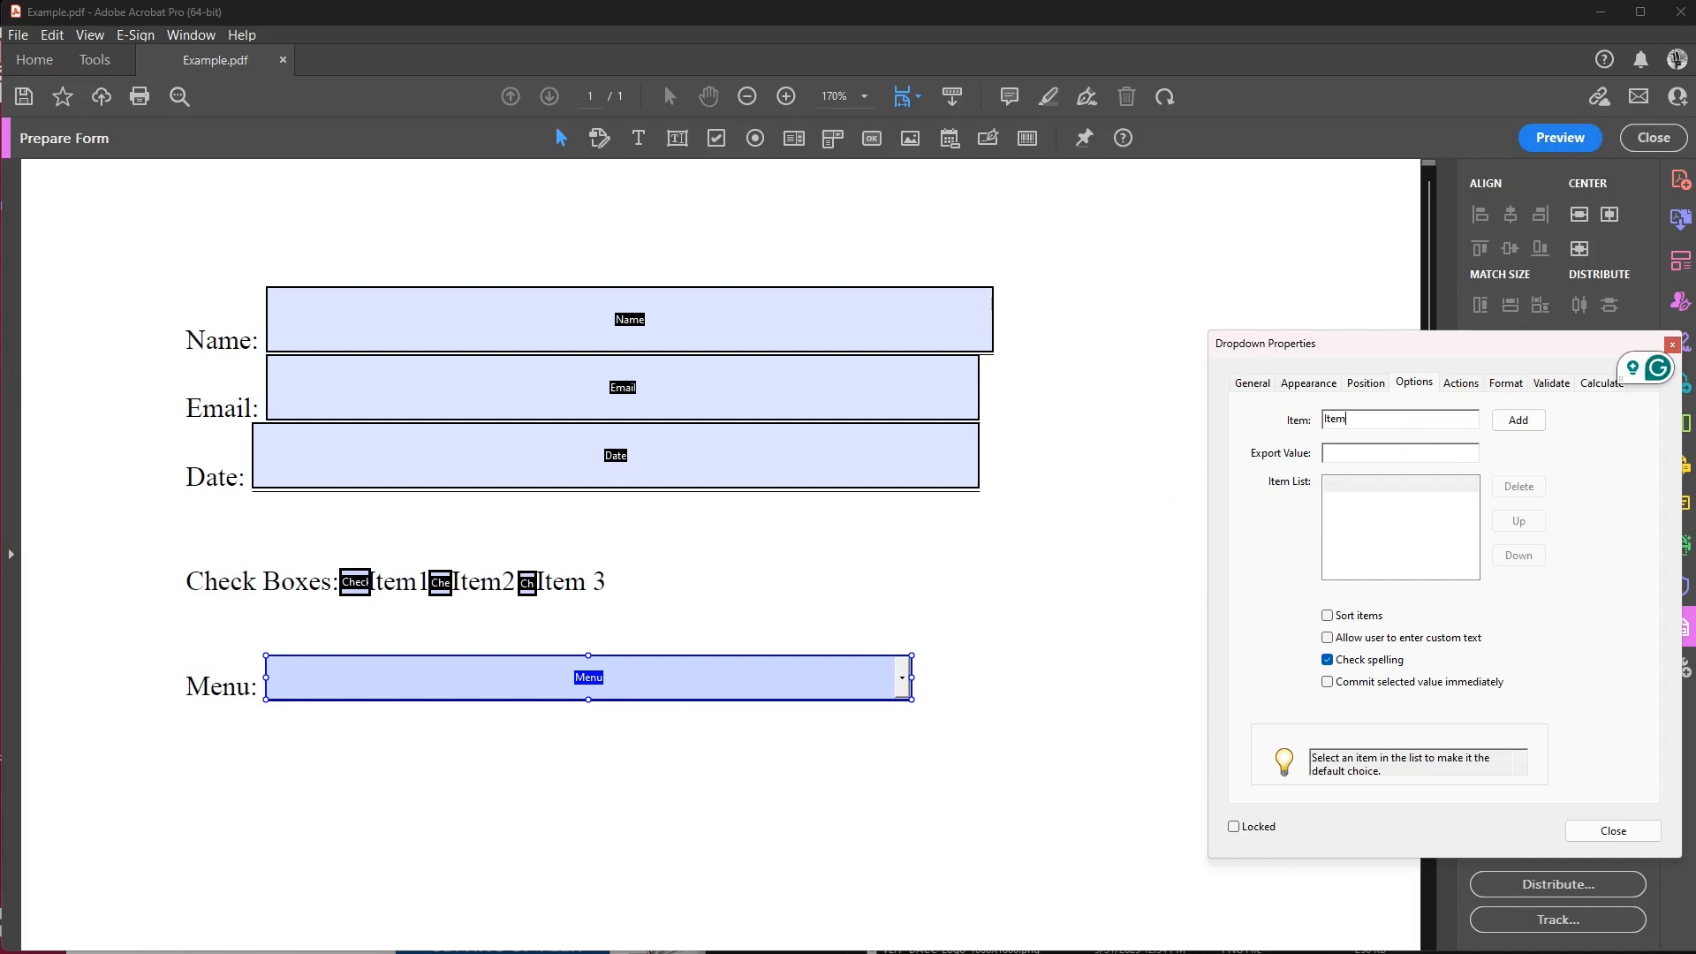
pyautogui.click(1518, 420)
pyautogui.click(1354, 424)
pyautogui.doubleClick(1335, 423)
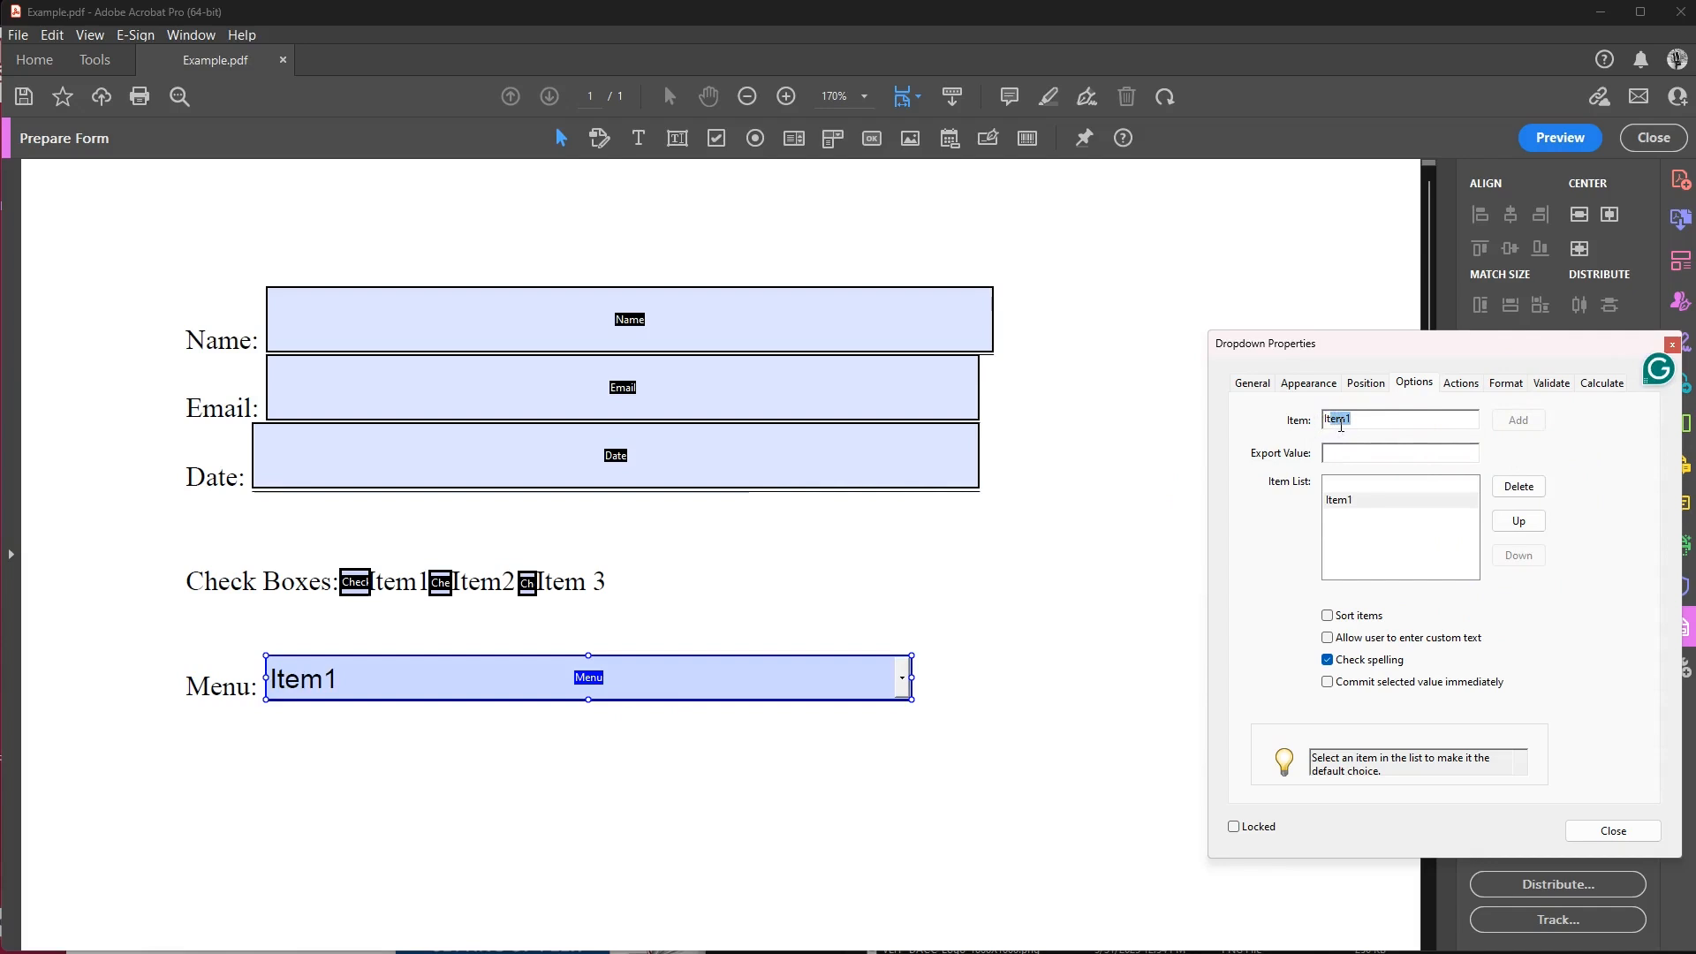
pyautogui.click(1400, 418)
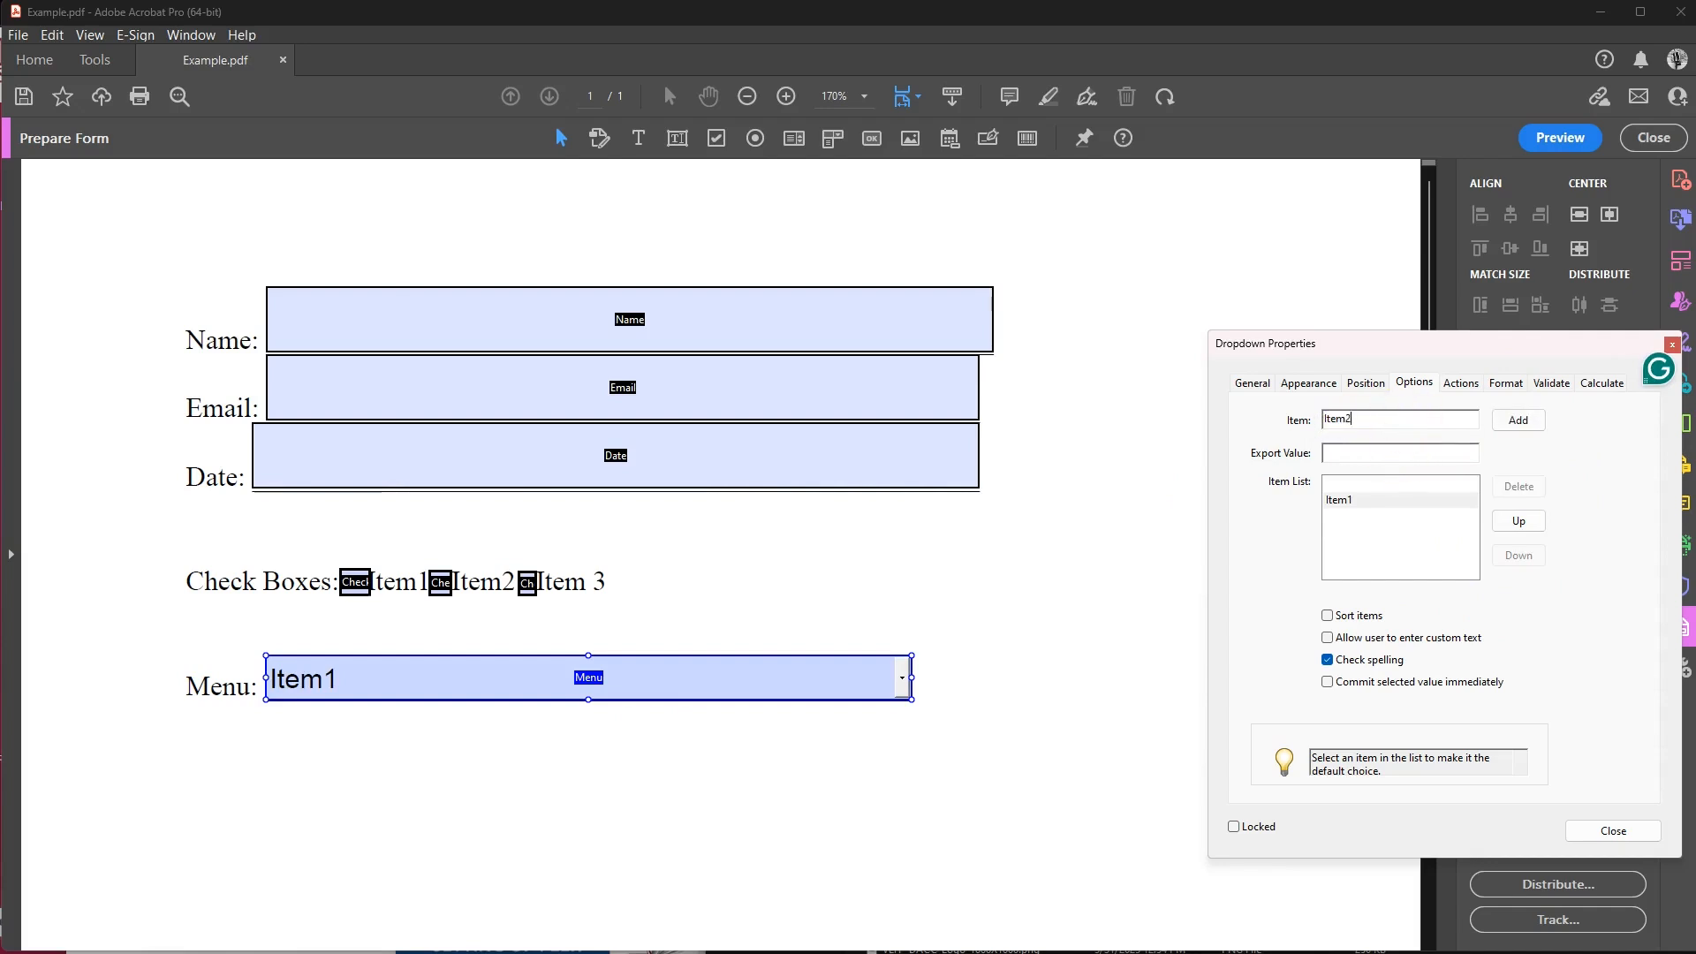
pyautogui.press('BackSpace')
pyautogui.write('2')
pyautogui.click(1537, 430)
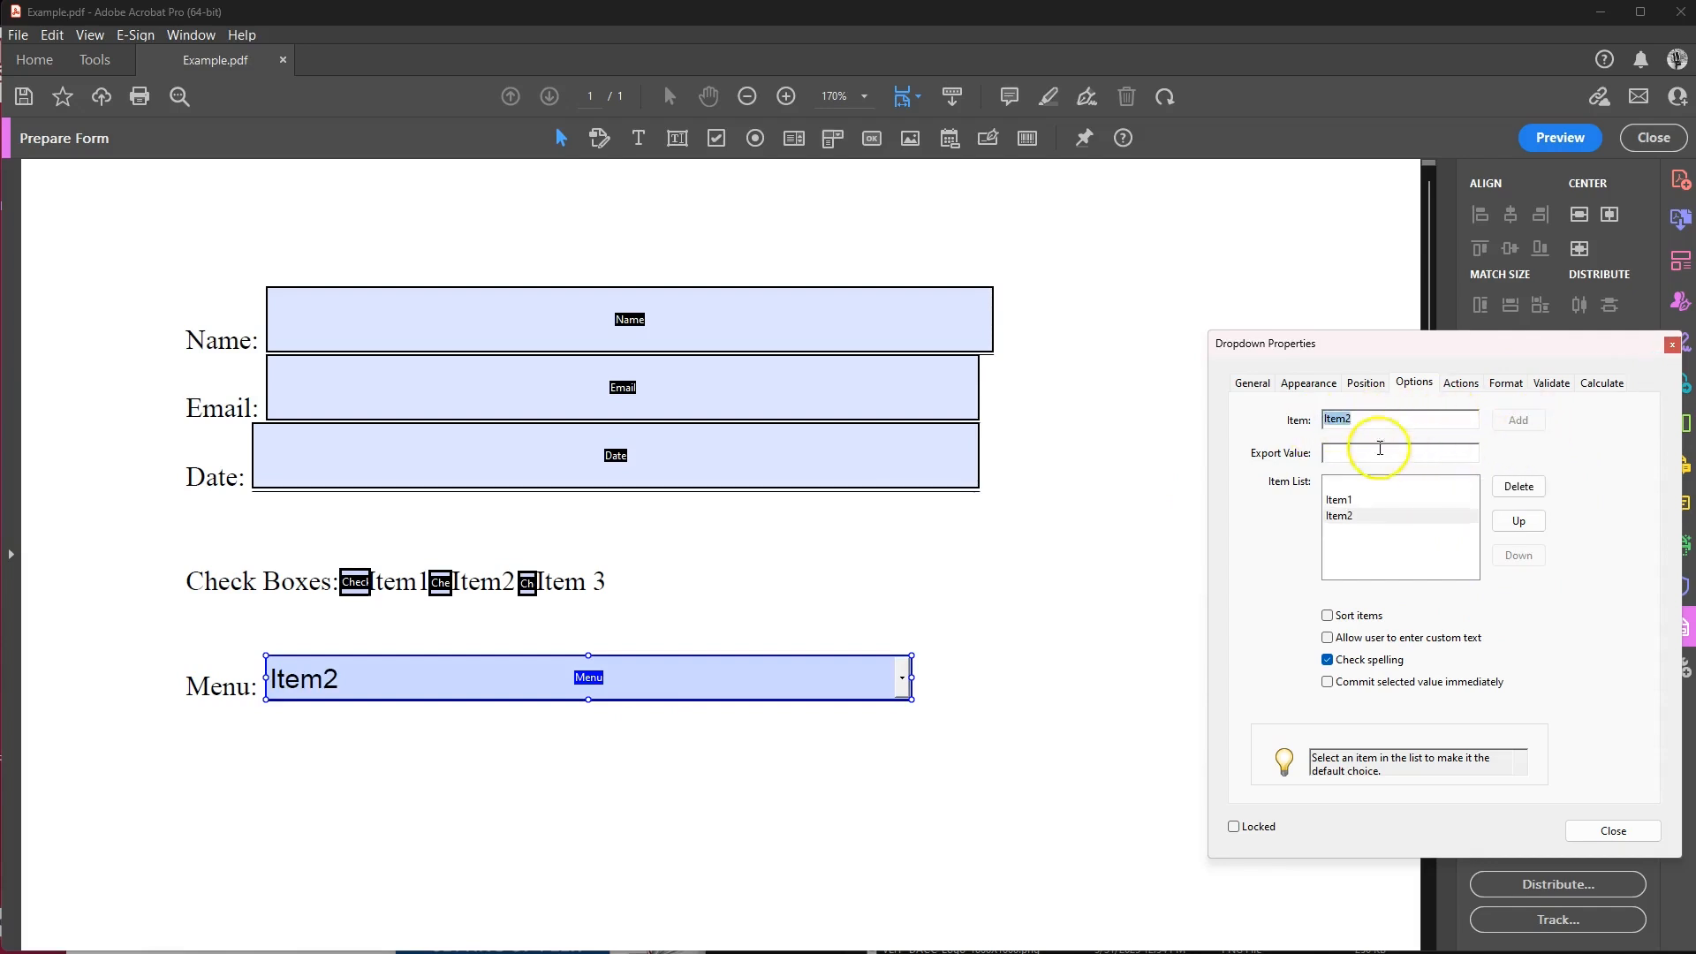
# Add Item3 as the third choice and close Dropdown Properties.
pyautogui.click(1366, 422)
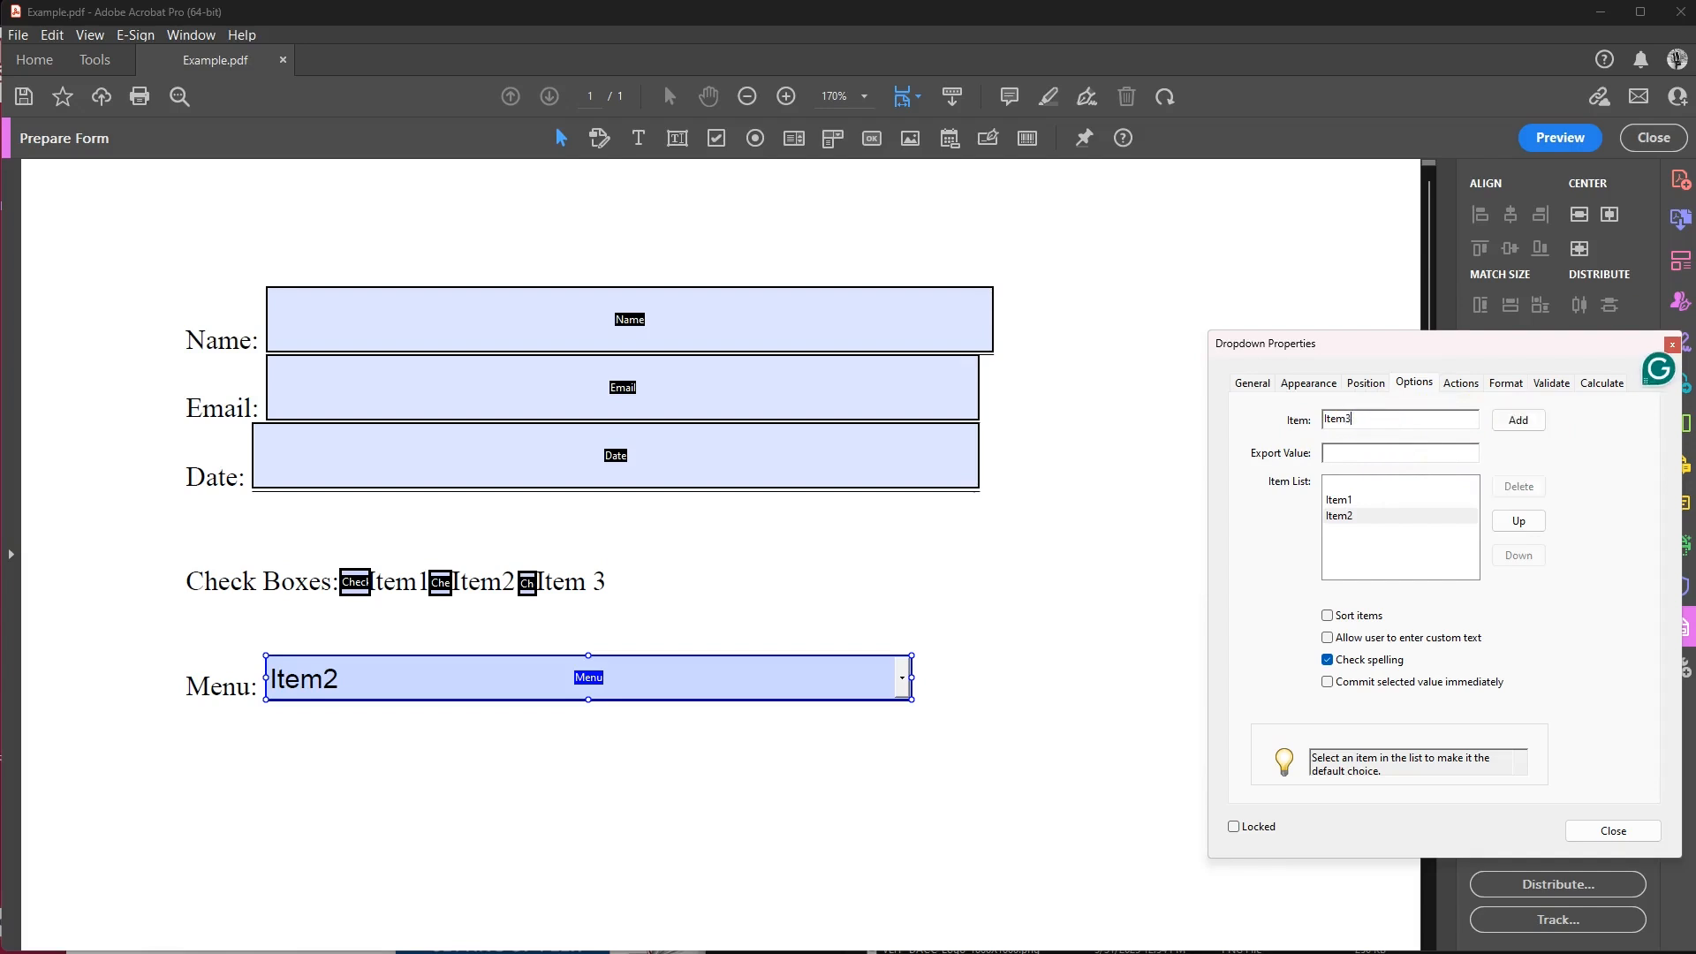
pyautogui.write('3')
pyautogui.click(1517, 419)
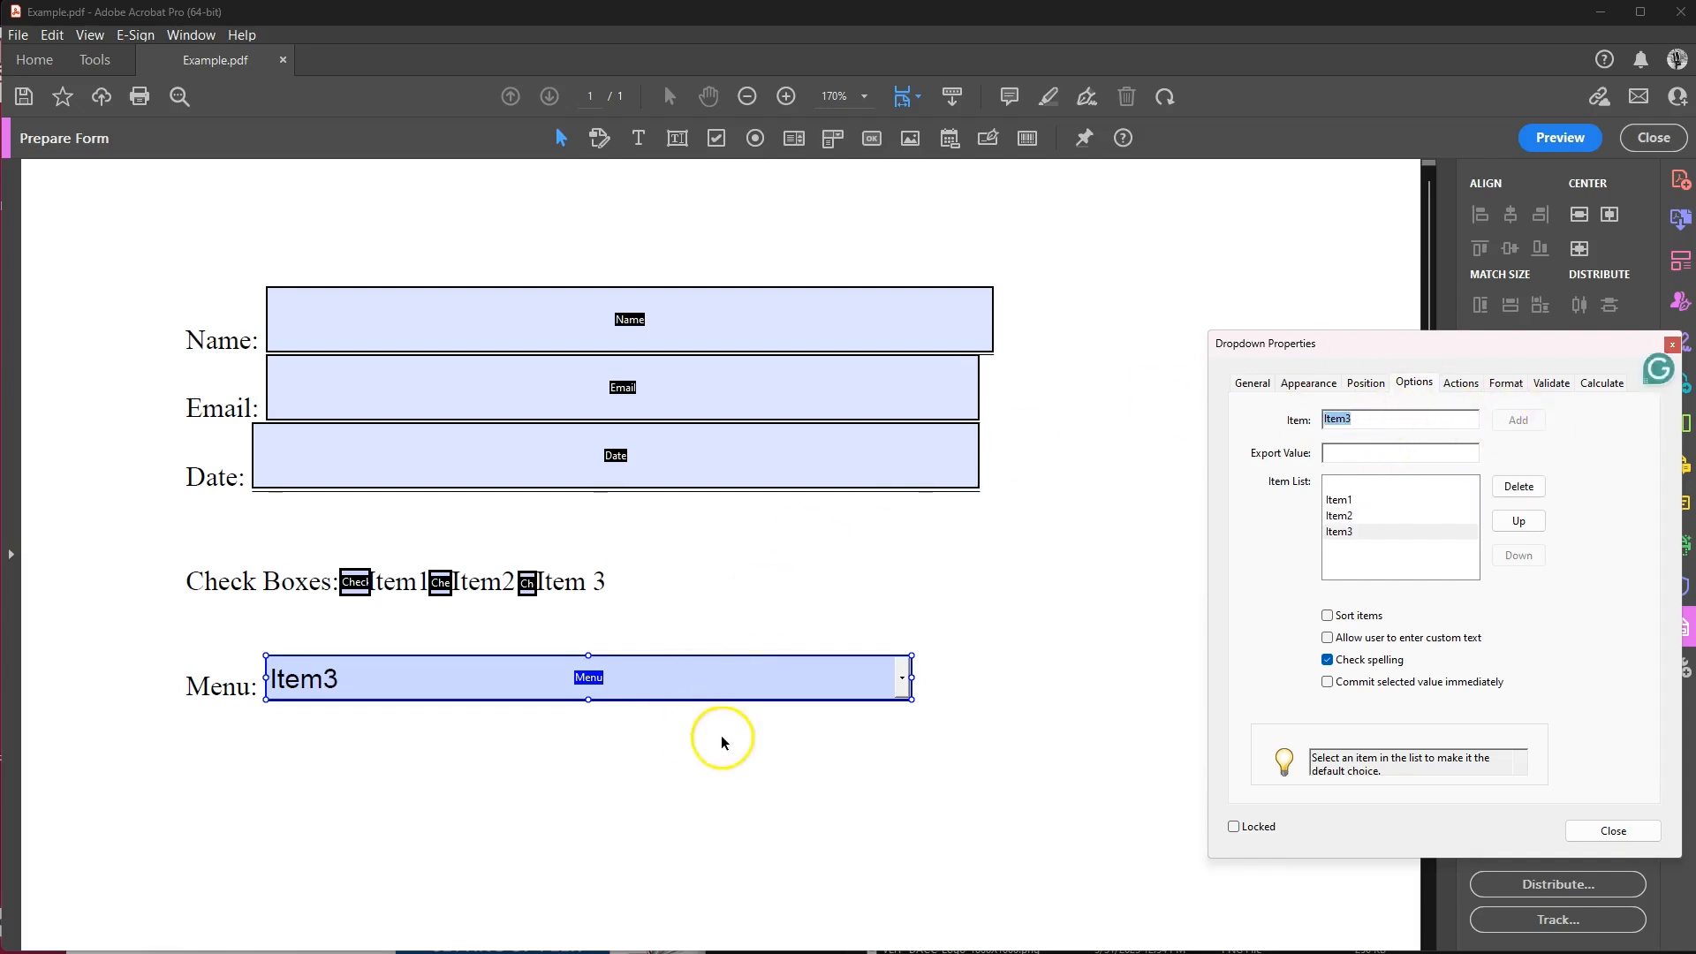
pyautogui.click(1585, 831)
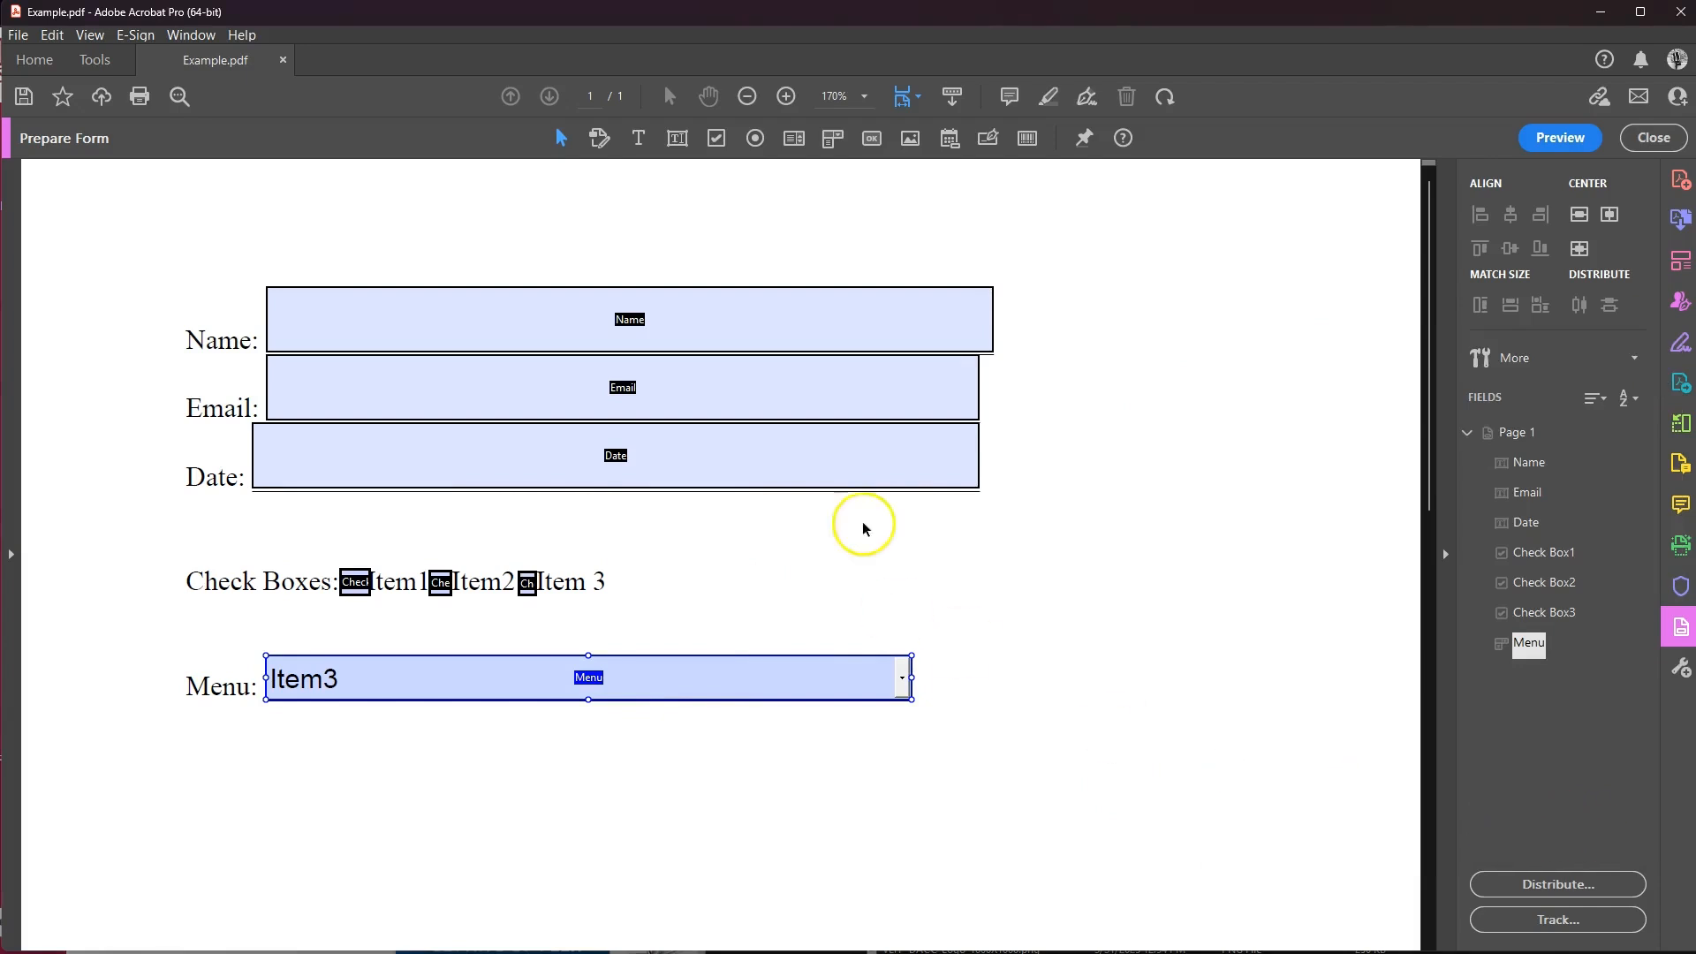
pyautogui.keyDown('ctrl'); pyautogui.click(760, 415); pyautogui.keyUp('ctrl')
# Preview the form and enter a test full name in the Name field.
pyautogui.keyDown('ctrl'); pyautogui.click(777, 480); pyautogui.keyUp('ctrl')
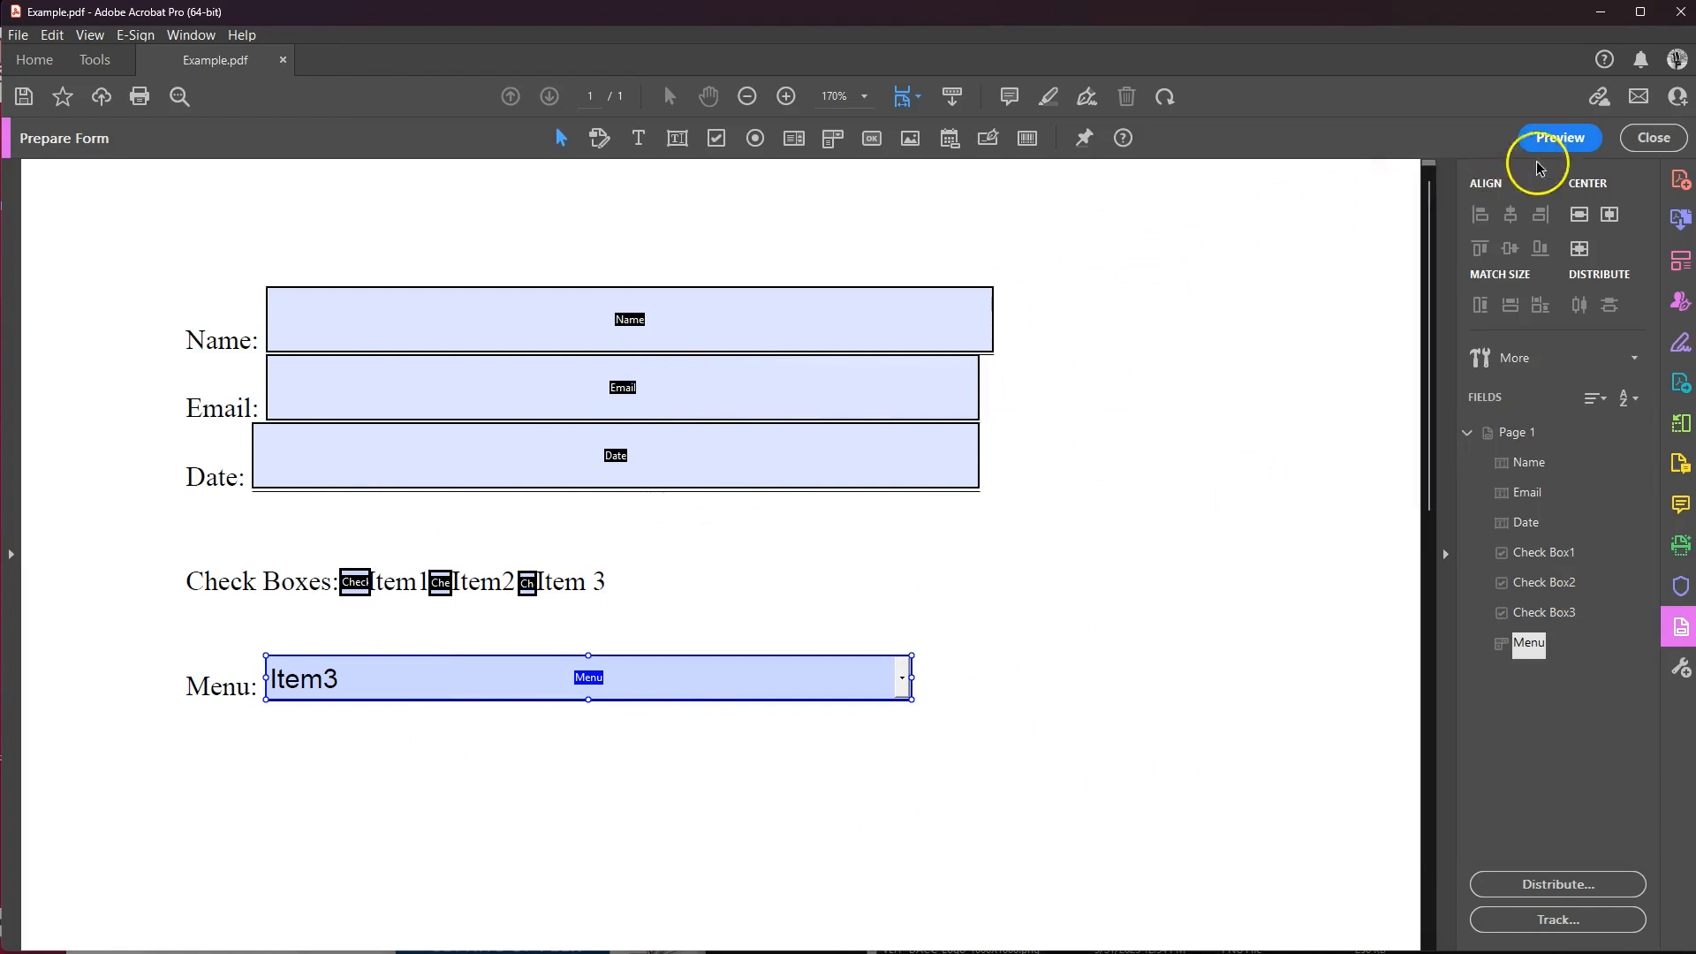
pyautogui.click(1560, 139)
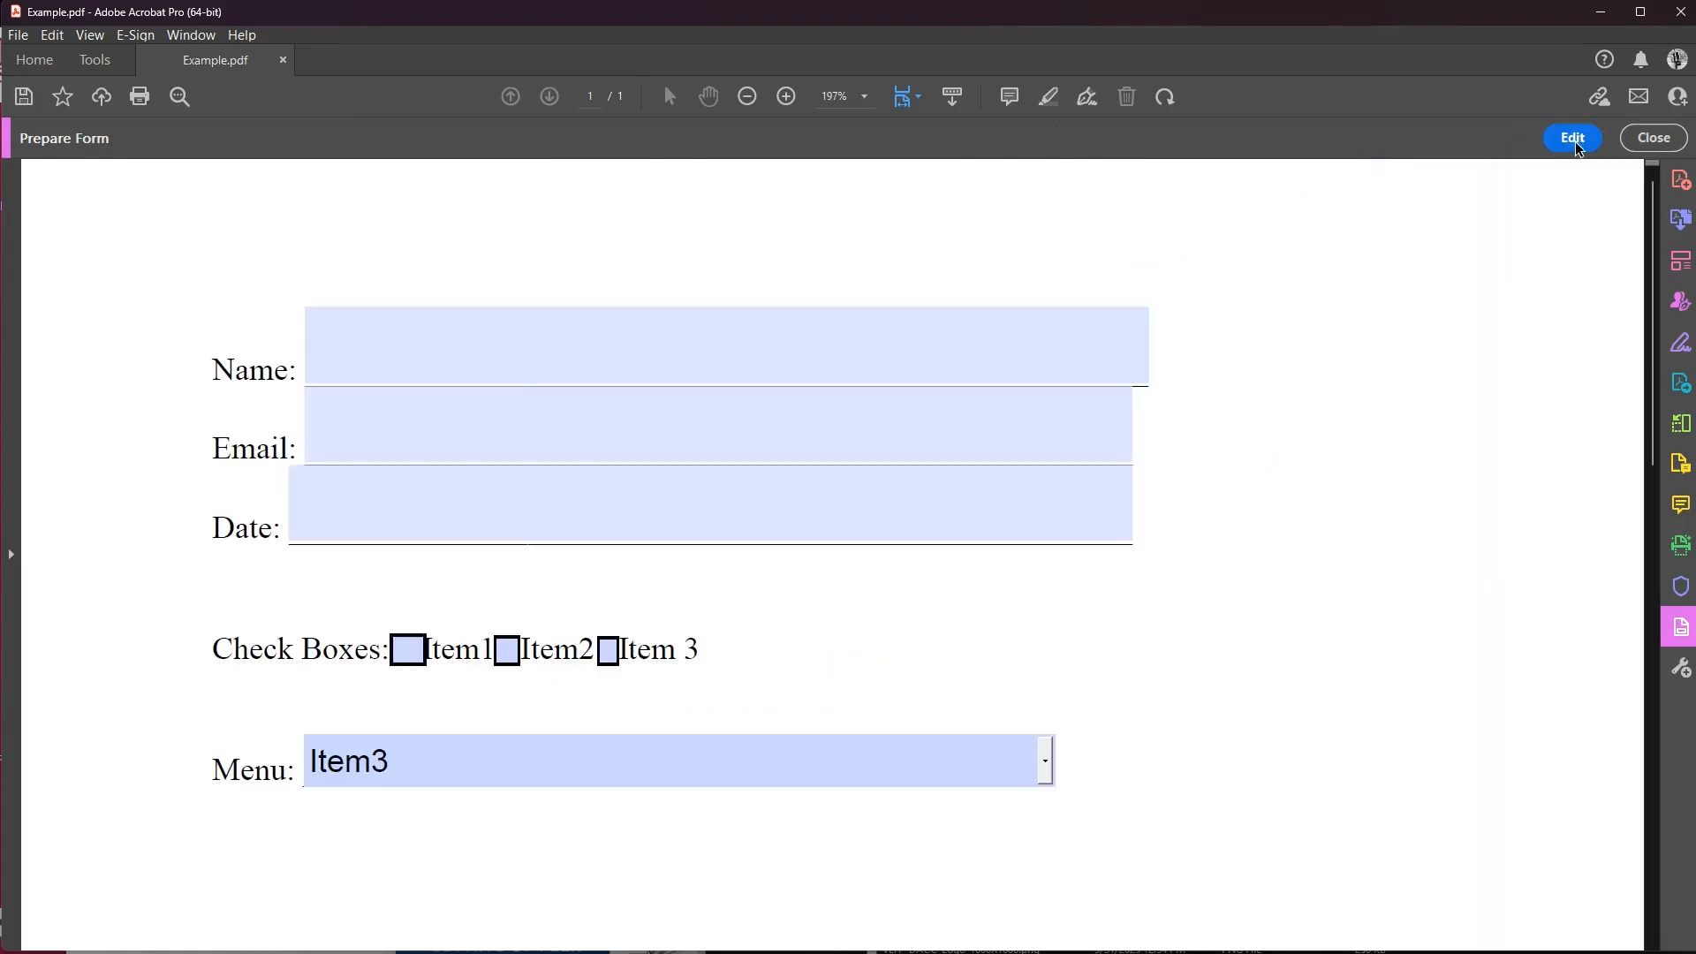
pyautogui.click(395, 370)
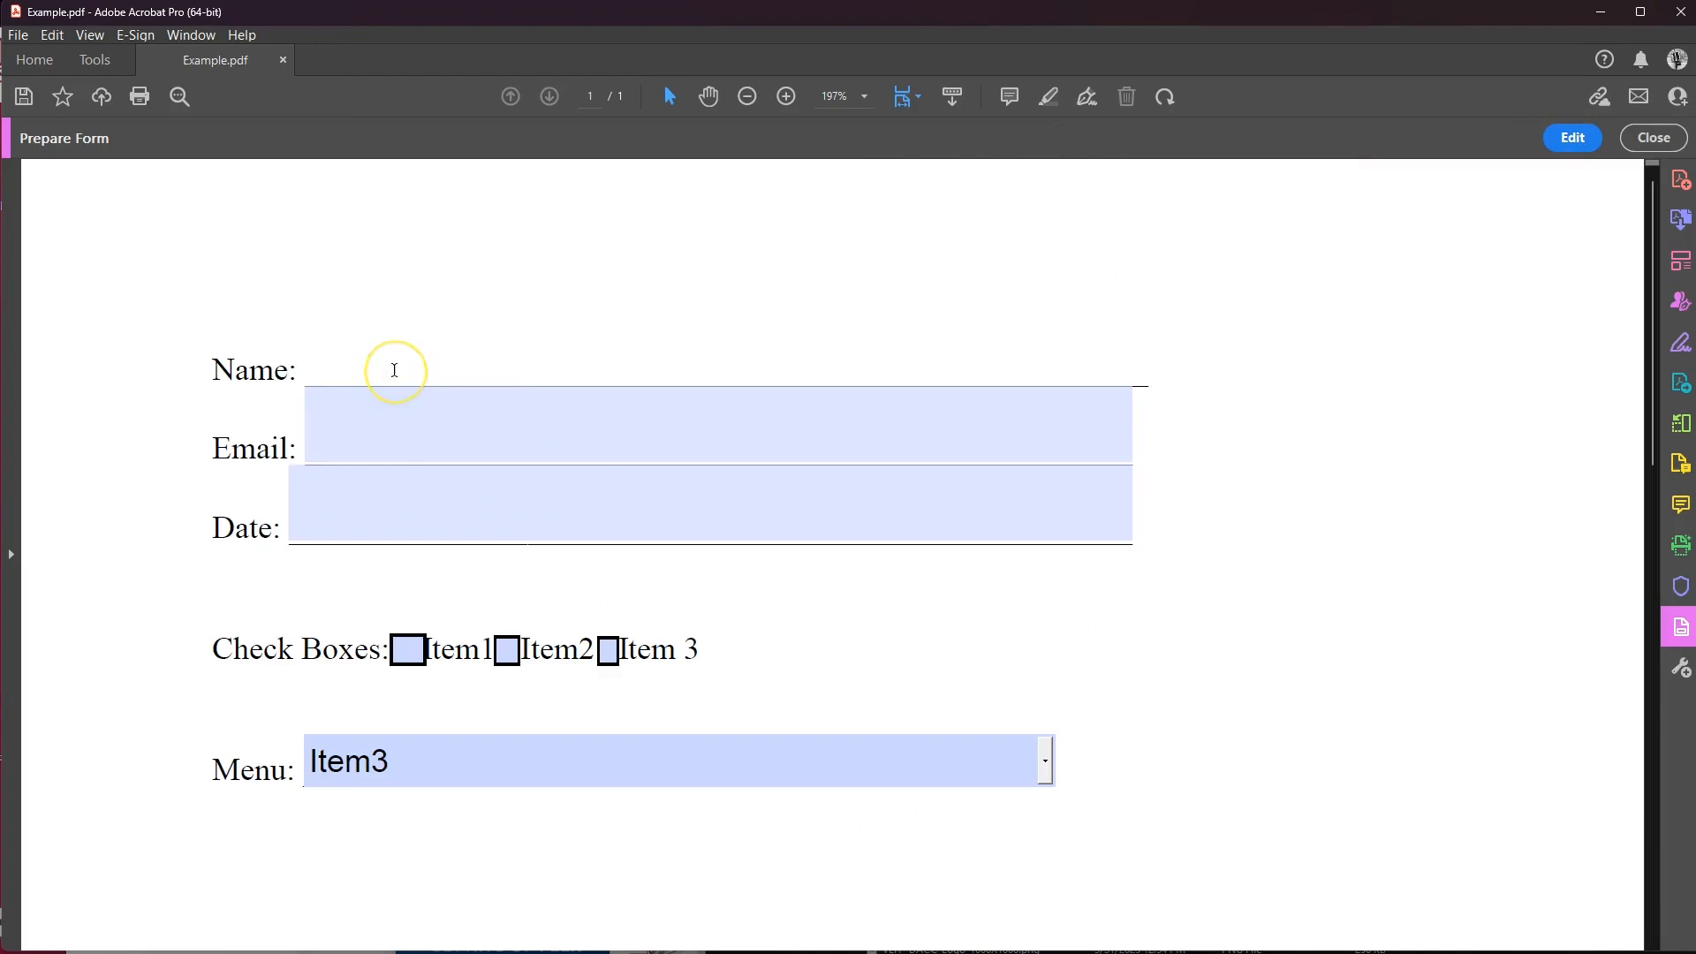
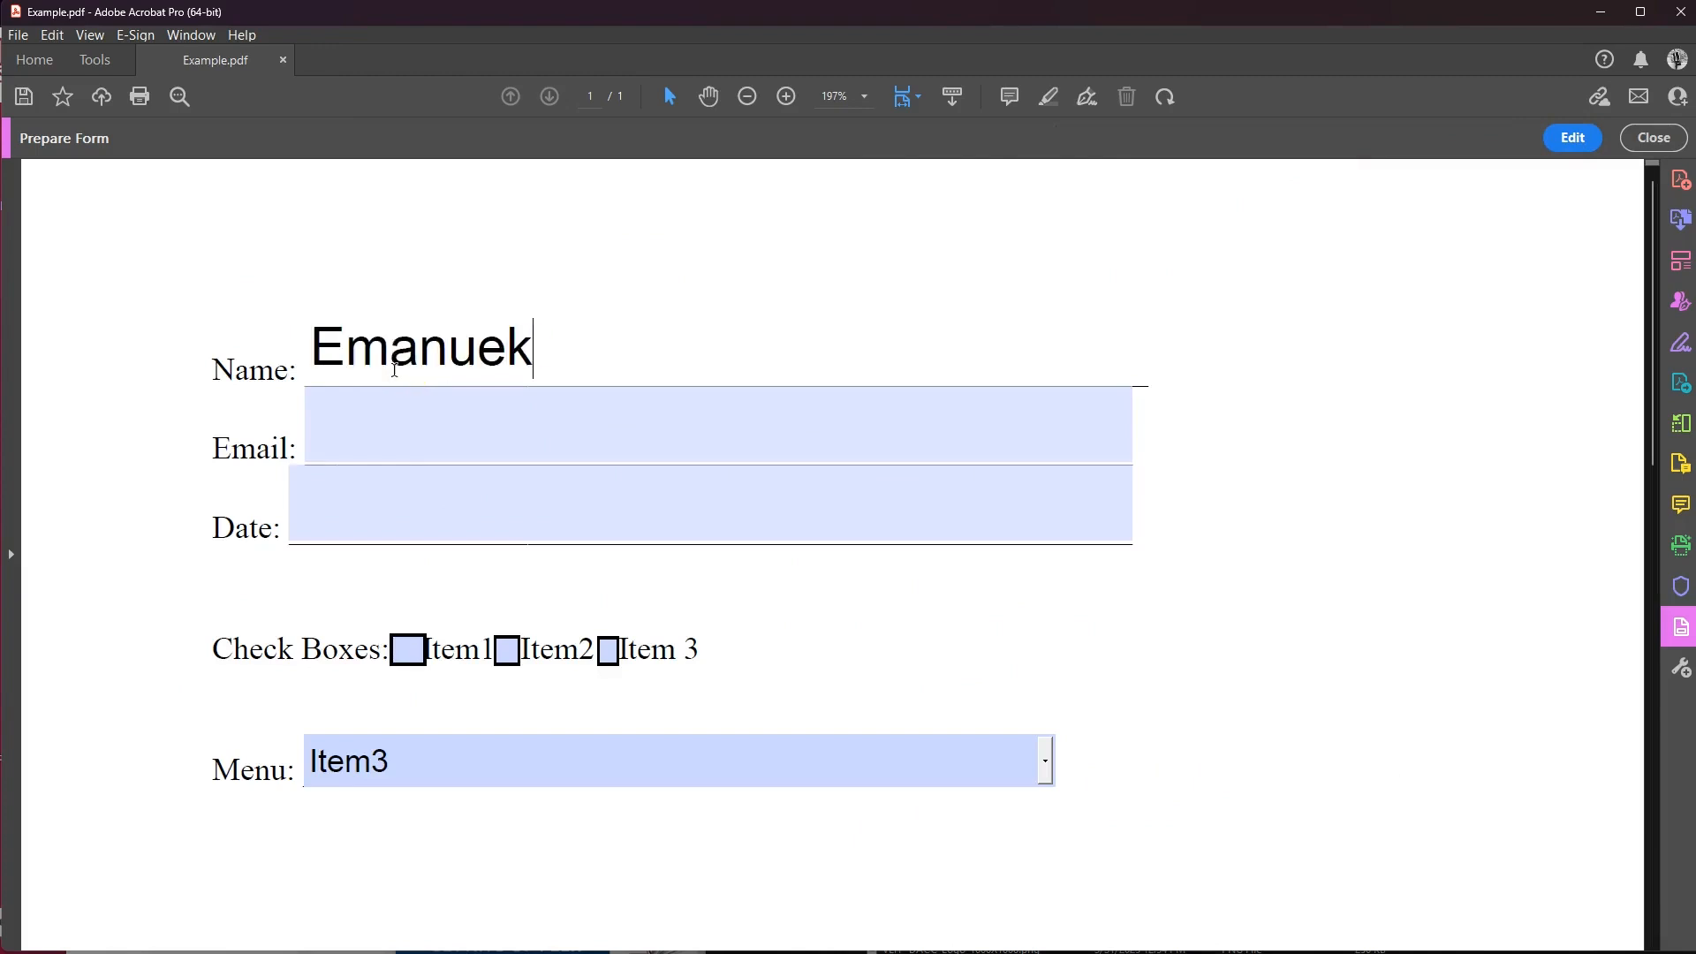
# Fill in a sample e-mail address and the date 4/07/2025.
pyautogui.click(485, 393)
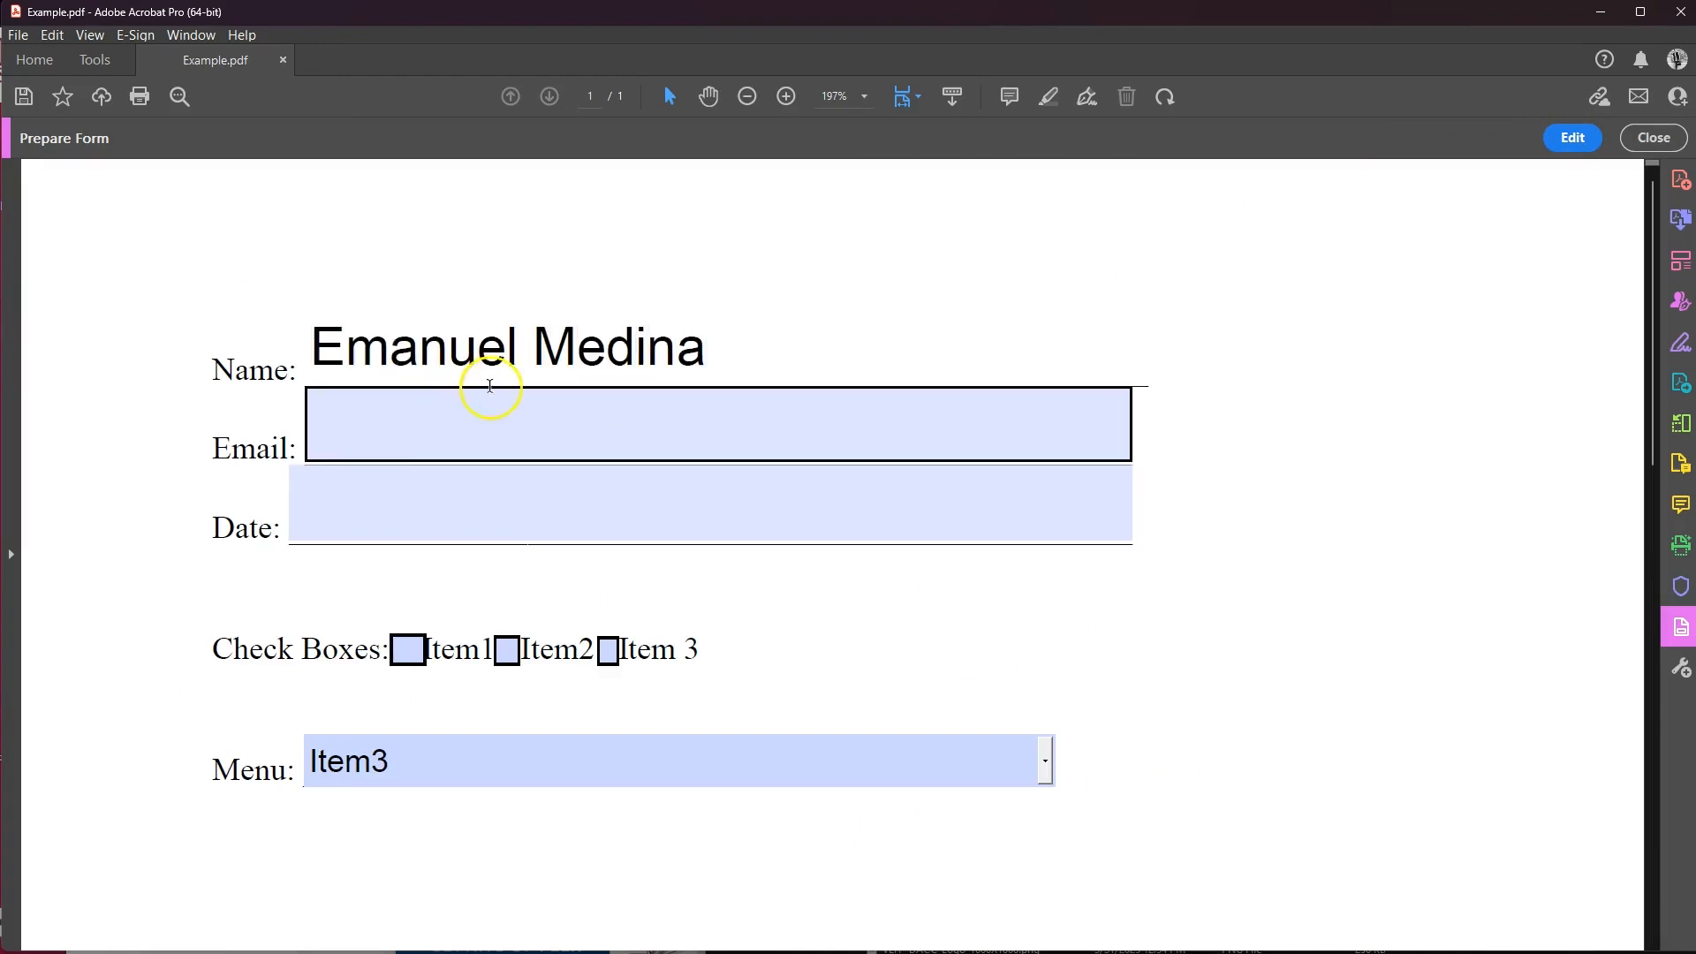
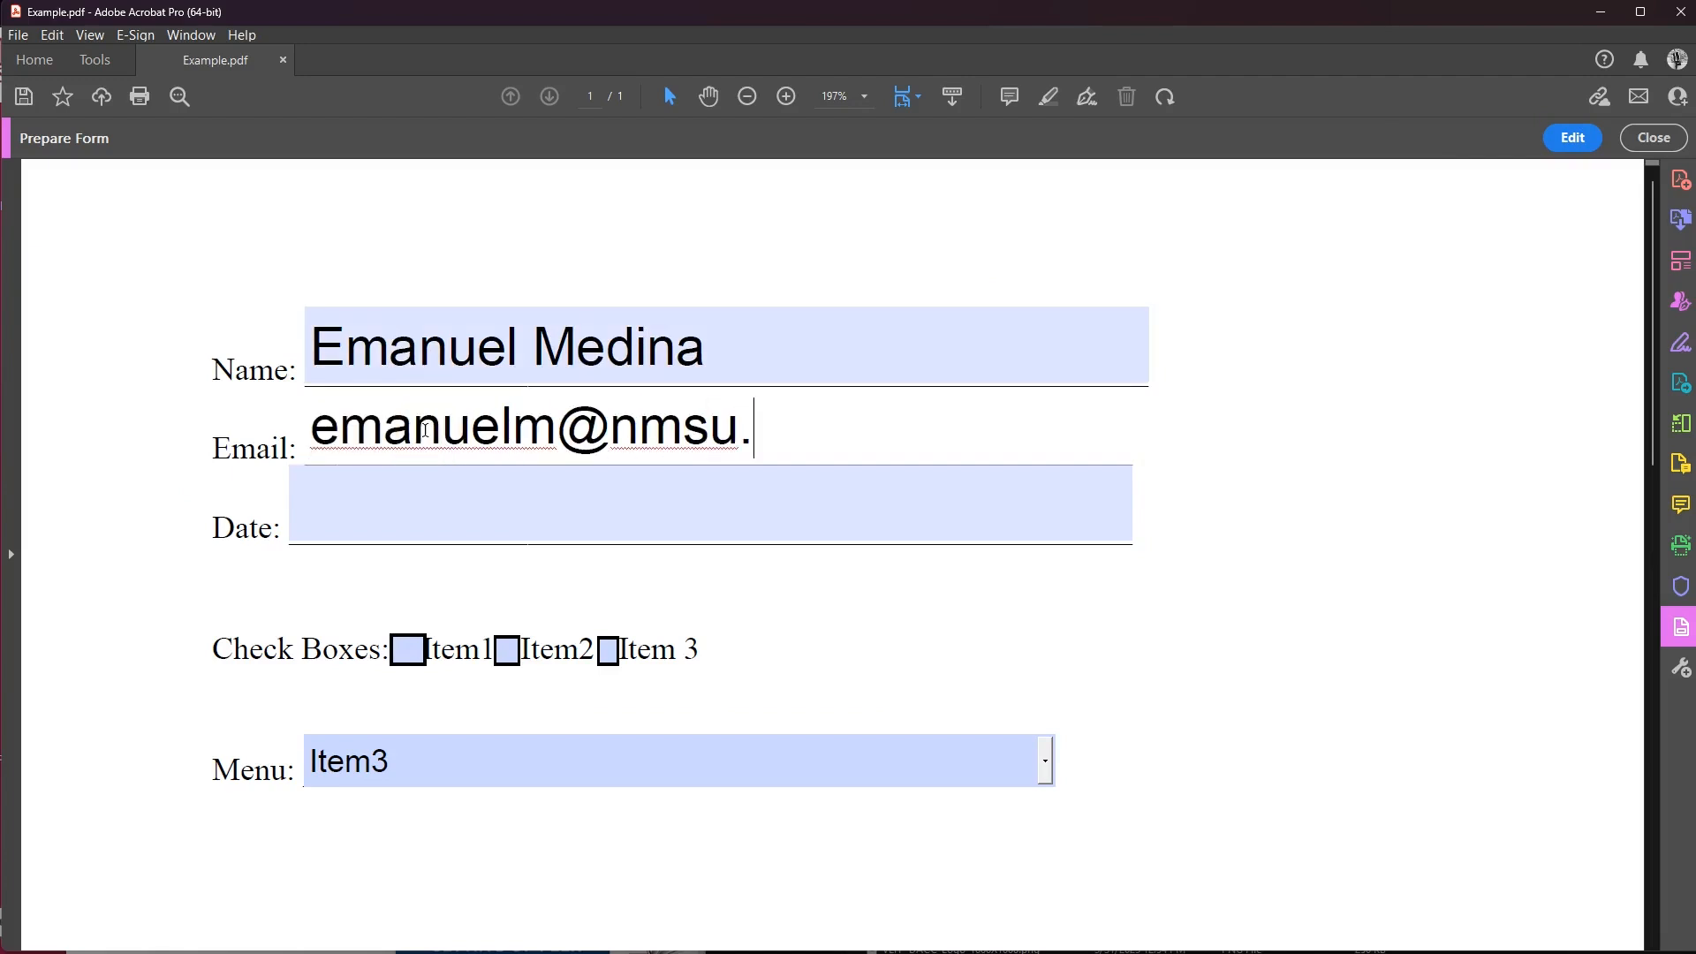
pyautogui.click(424, 473)
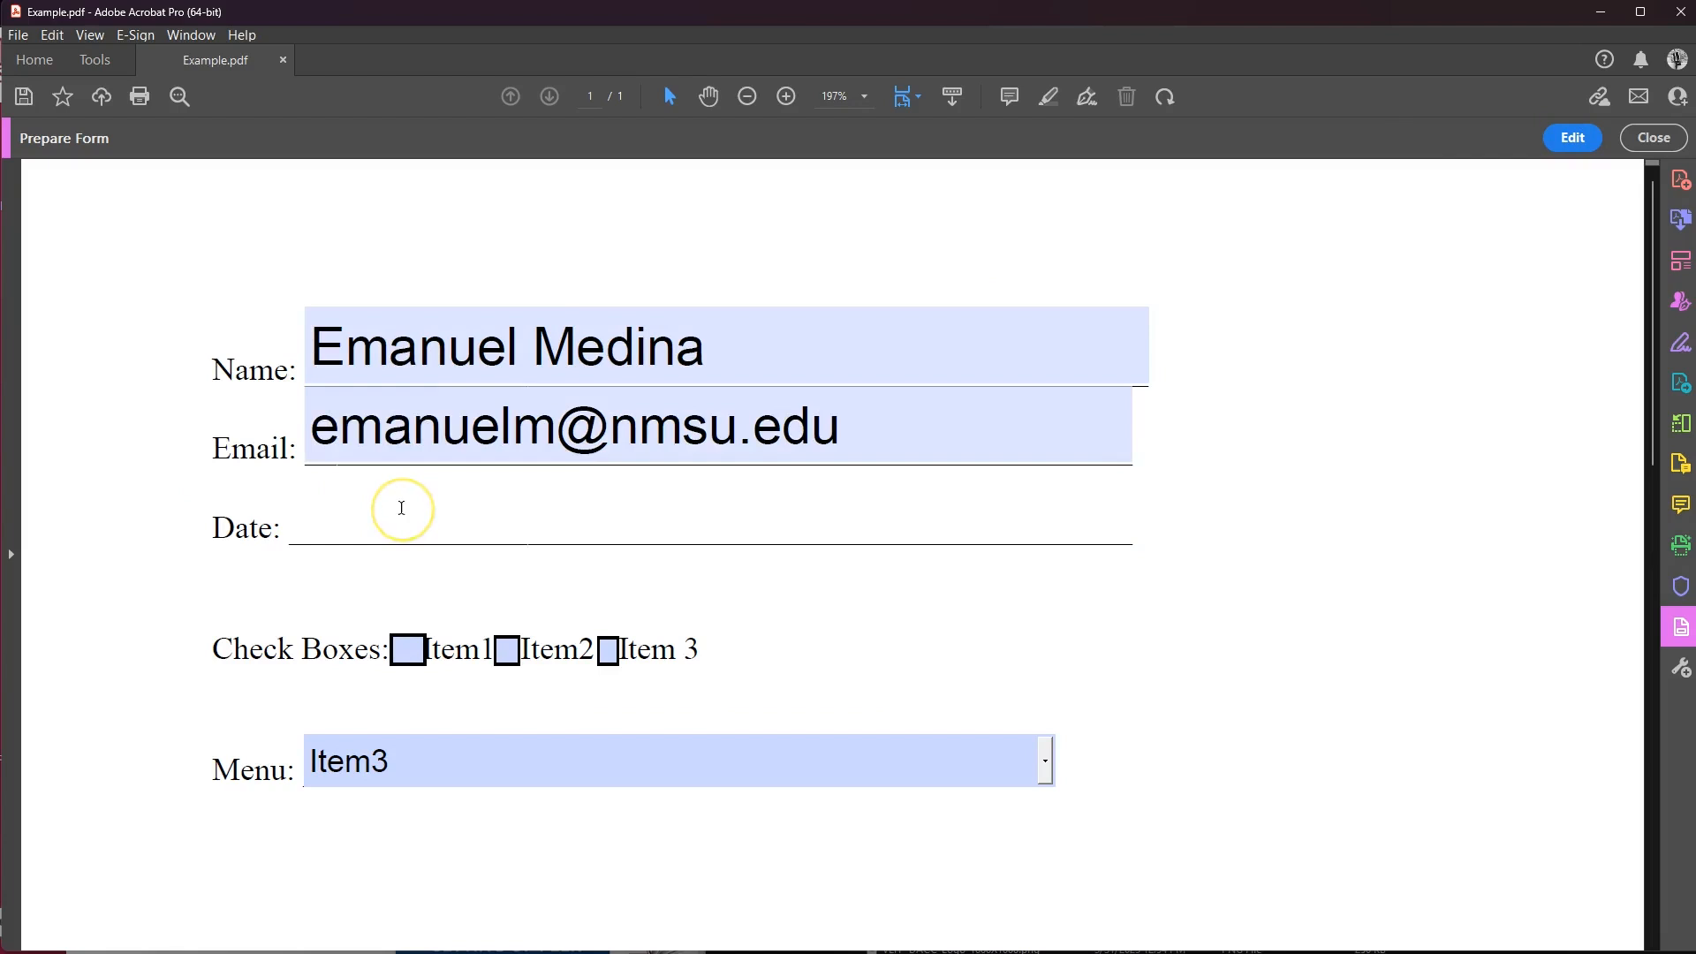
pyautogui.write('4/07/2025')
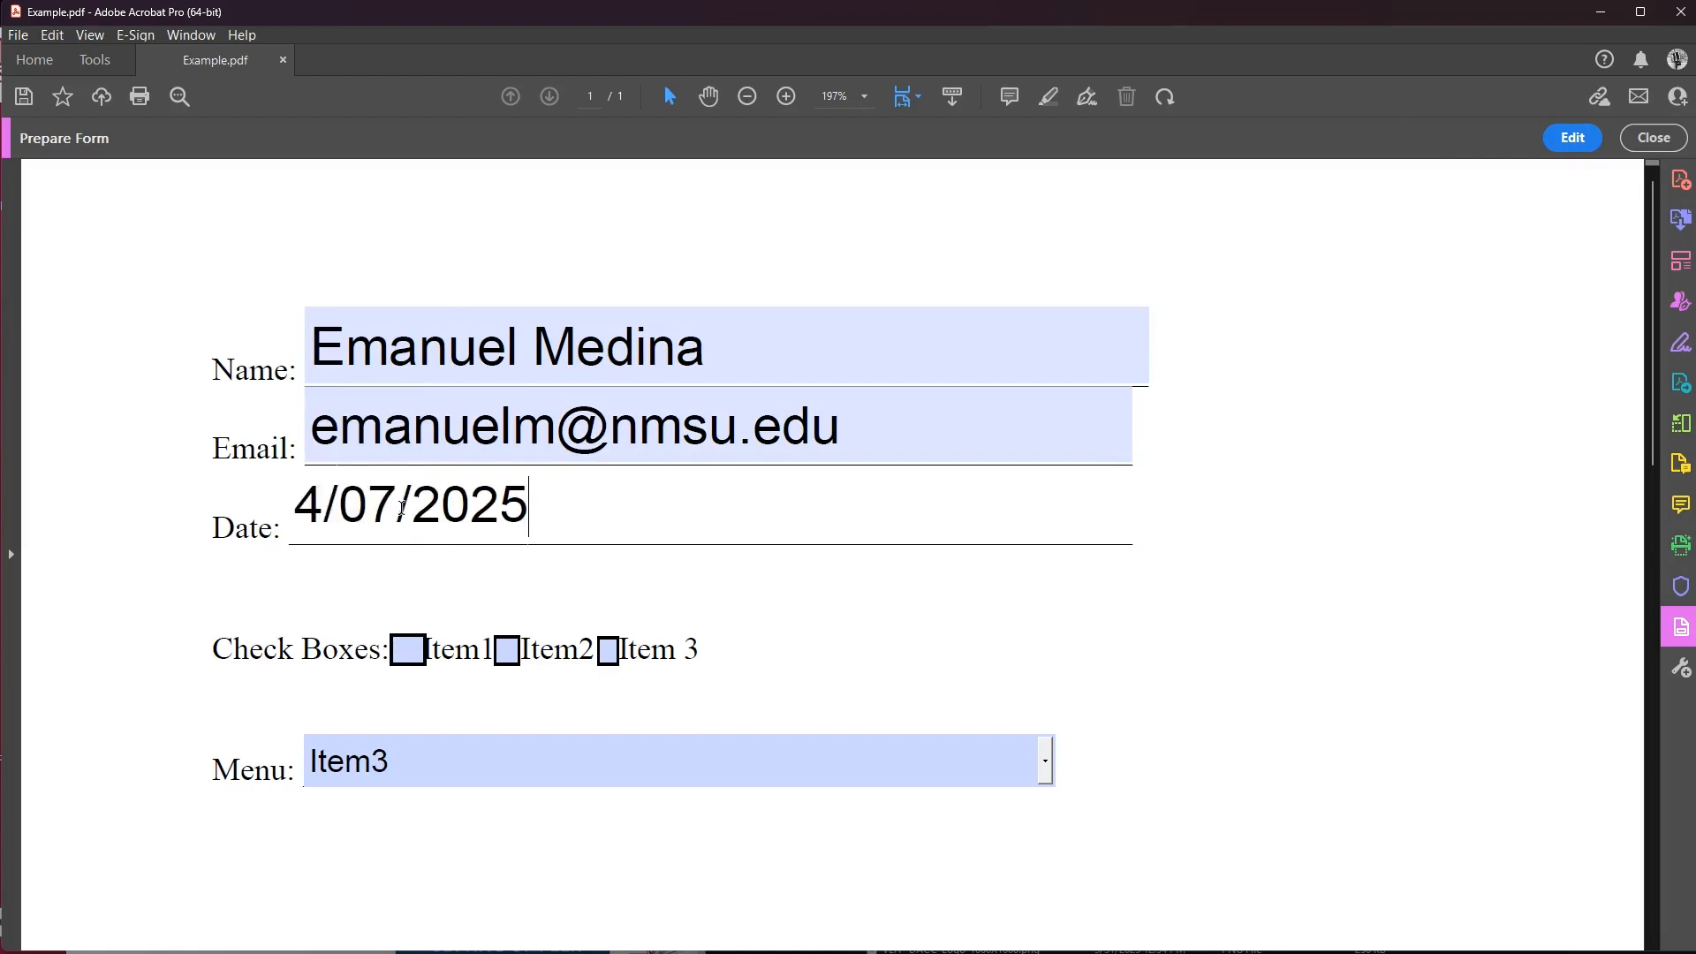
# Test the checkboxes, leaving only Item 3 ticked.
pyautogui.click(408, 650)
pyautogui.click(508, 650)
pyautogui.click(510, 650)
pyautogui.click(408, 650)
pyautogui.click(607, 651)
# Cycle through the Menu dropdown choices, ending on Item3.
pyautogui.click(436, 759)
pyautogui.click(1044, 763)
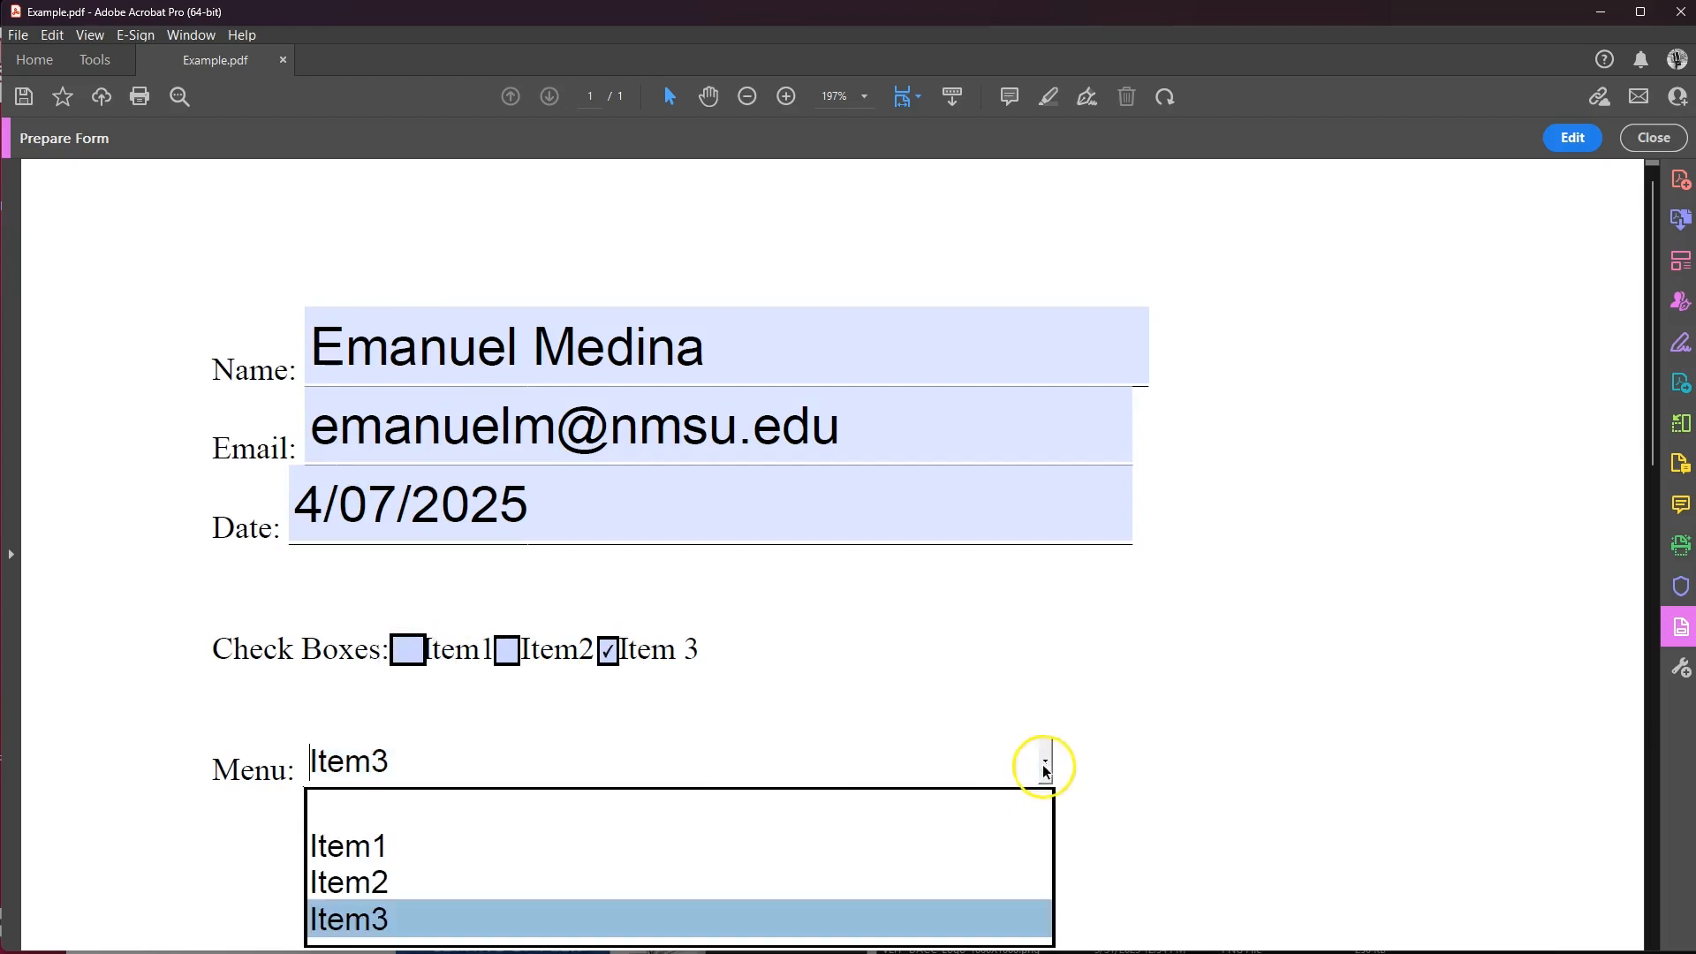
pyautogui.click(543, 811)
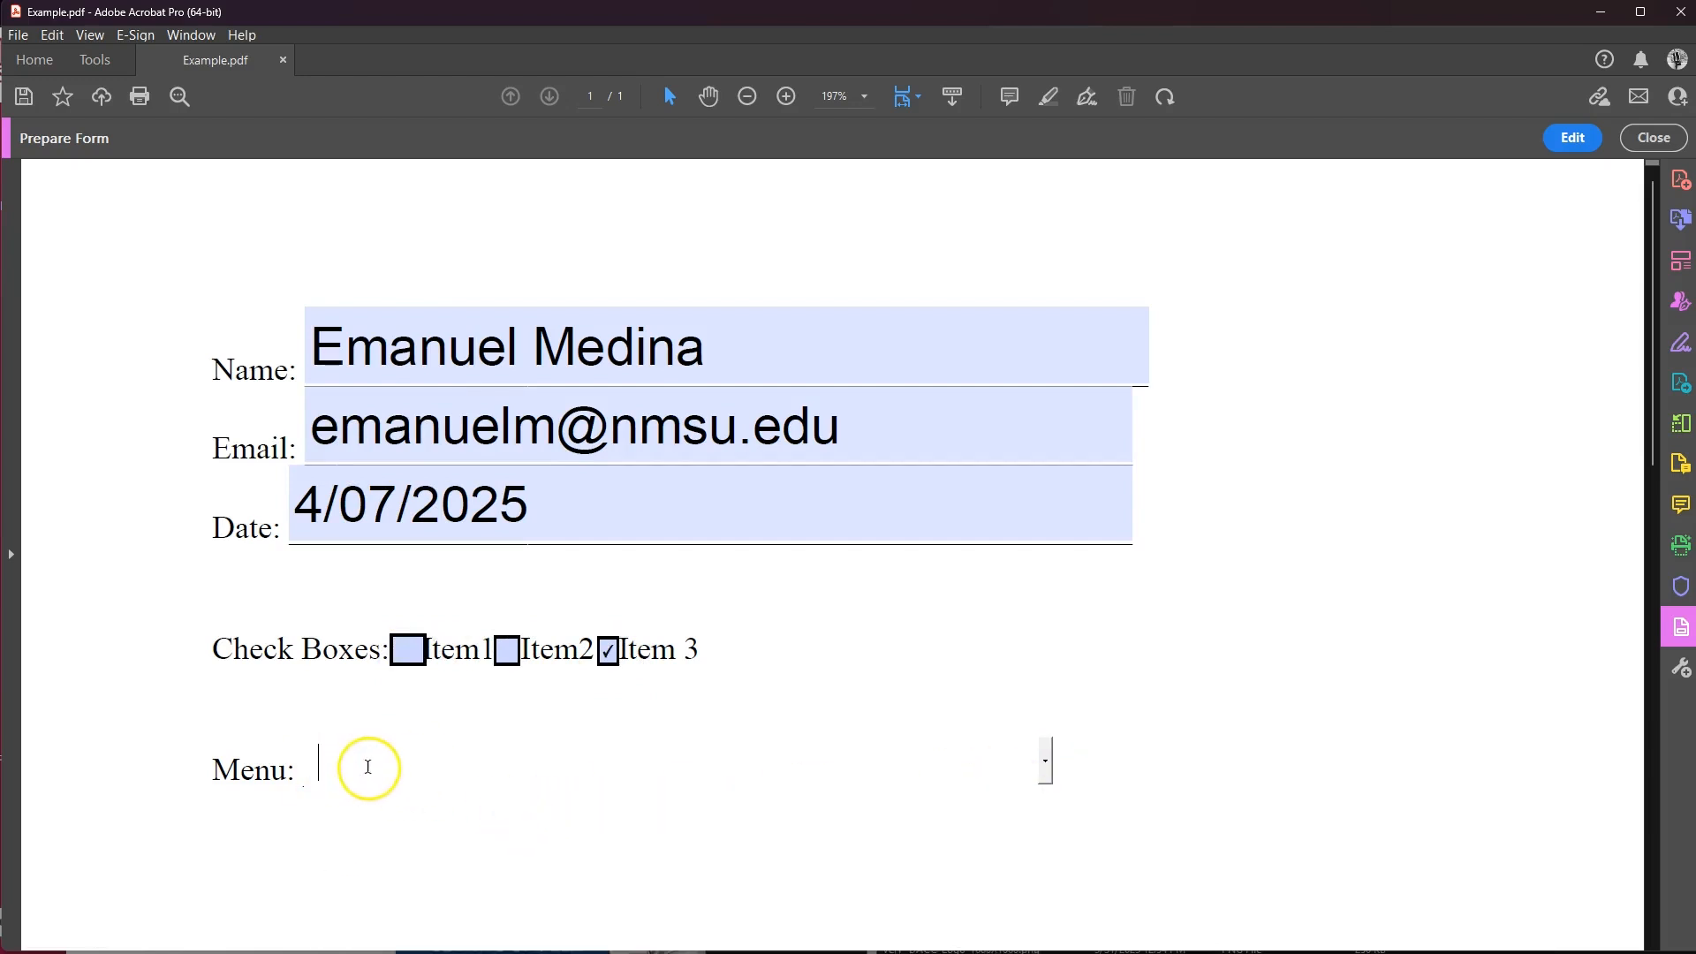
pyautogui.click(1044, 762)
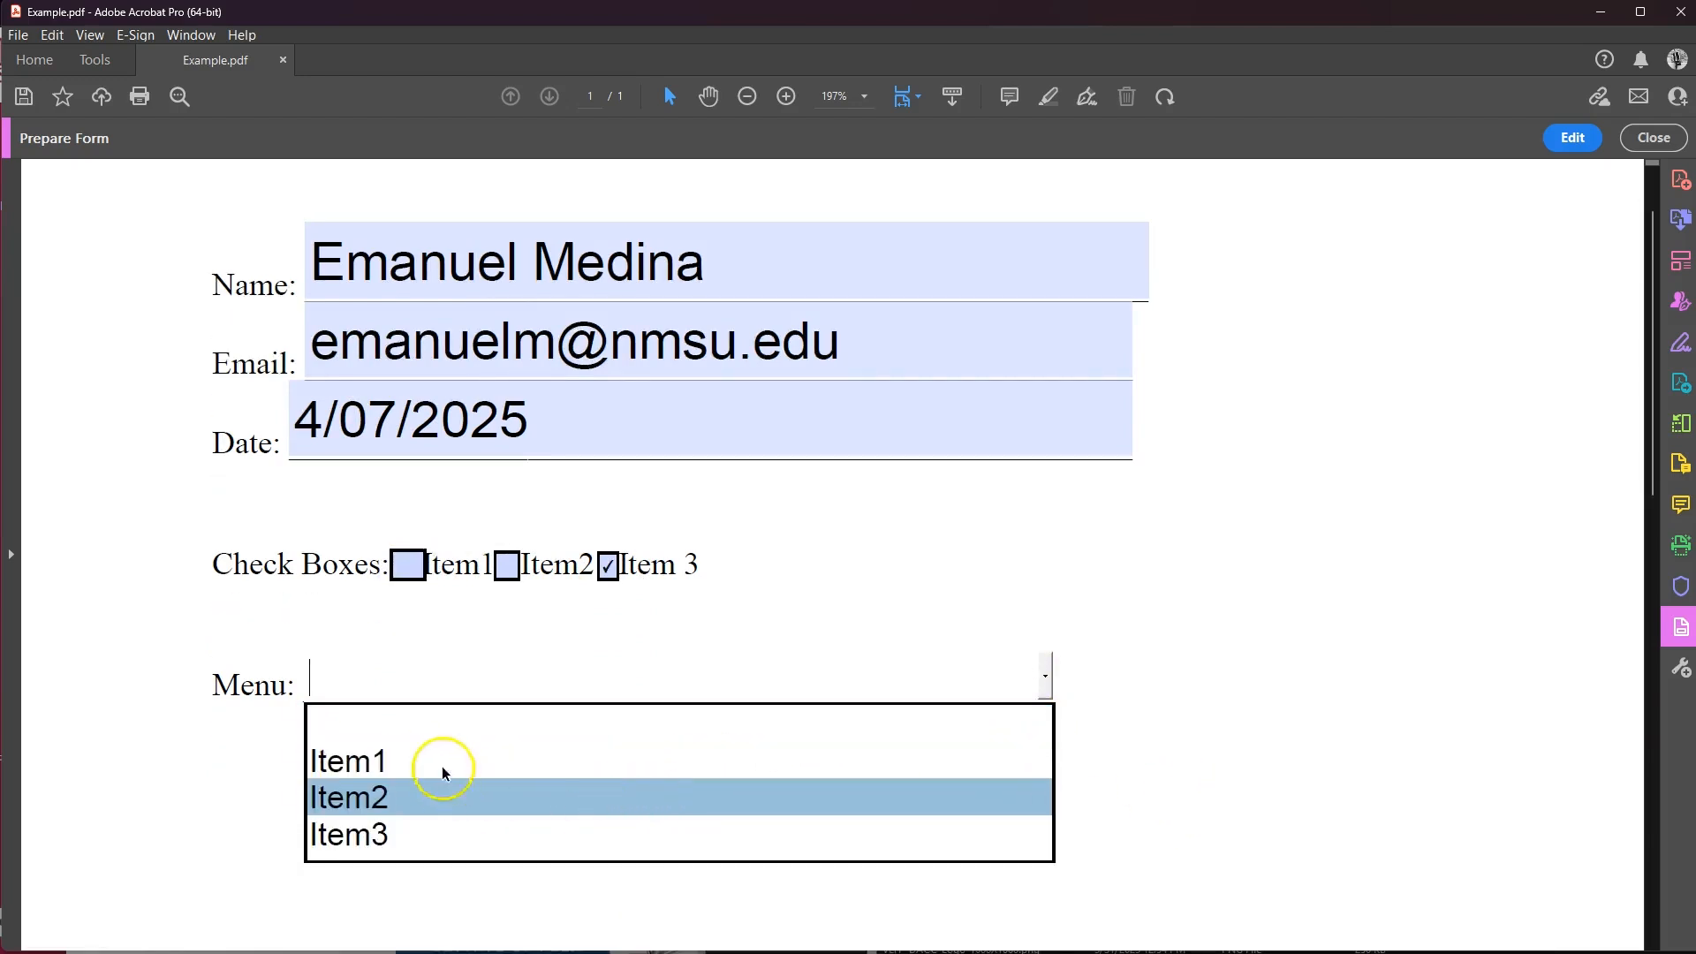
pyautogui.click(444, 774)
pyautogui.click(1043, 675)
pyautogui.click(634, 789)
pyautogui.click(1044, 674)
pyautogui.click(622, 821)
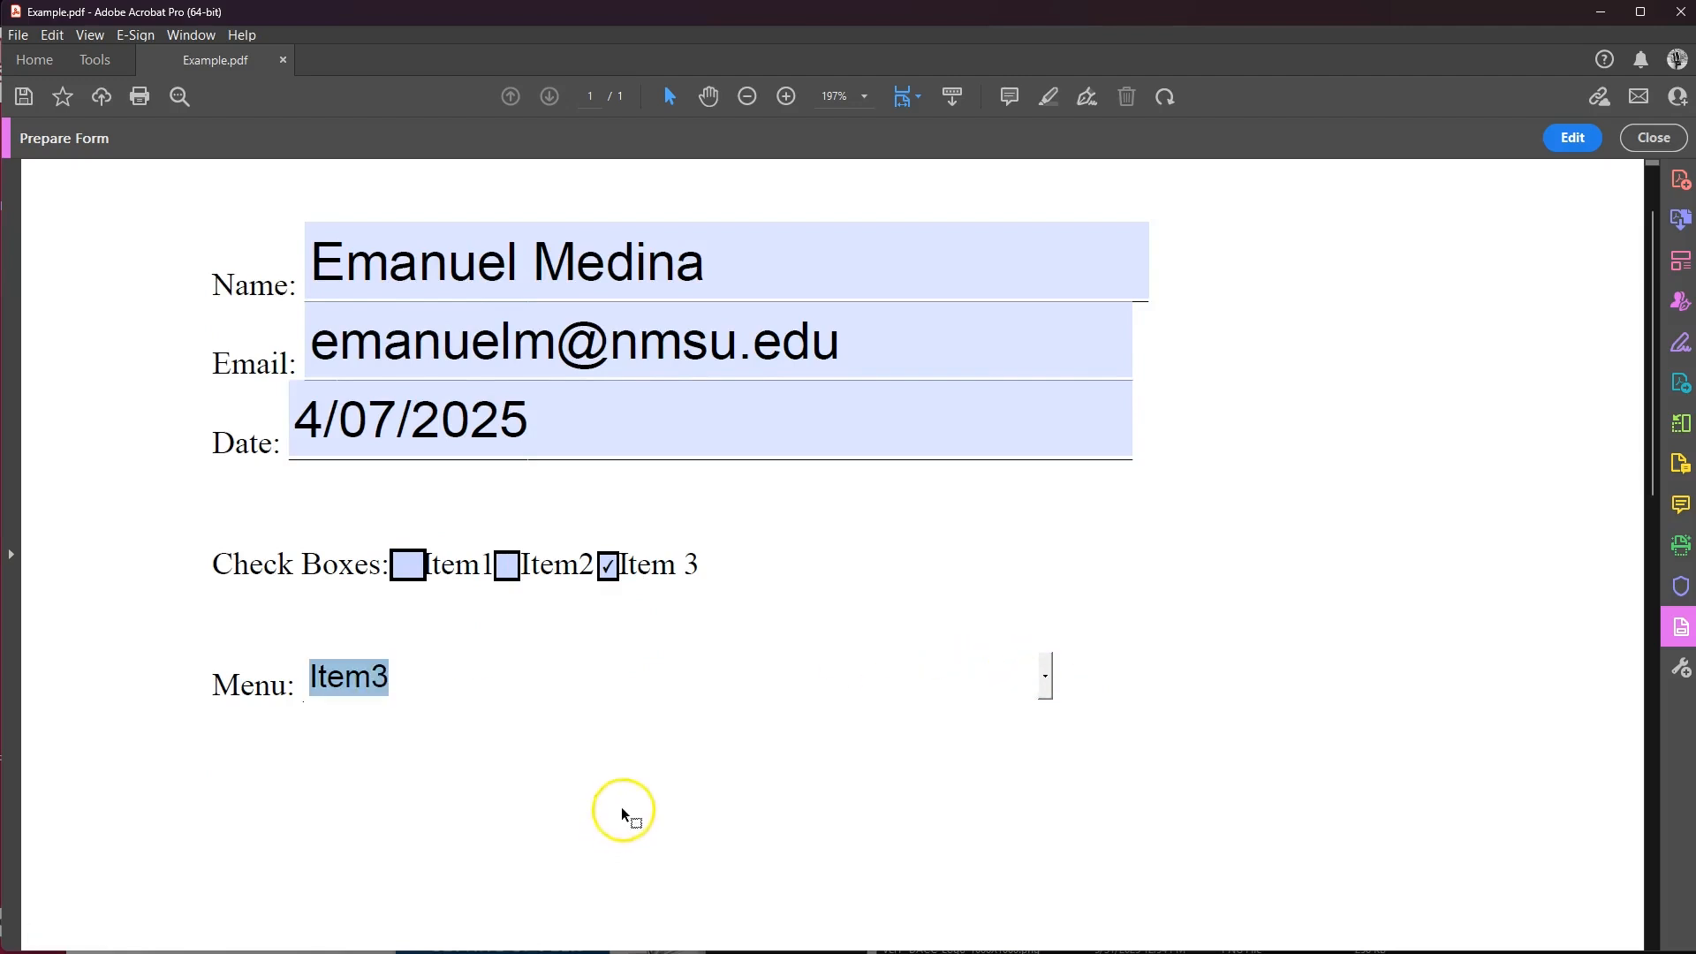
pyautogui.scroll(1, 884, 592)
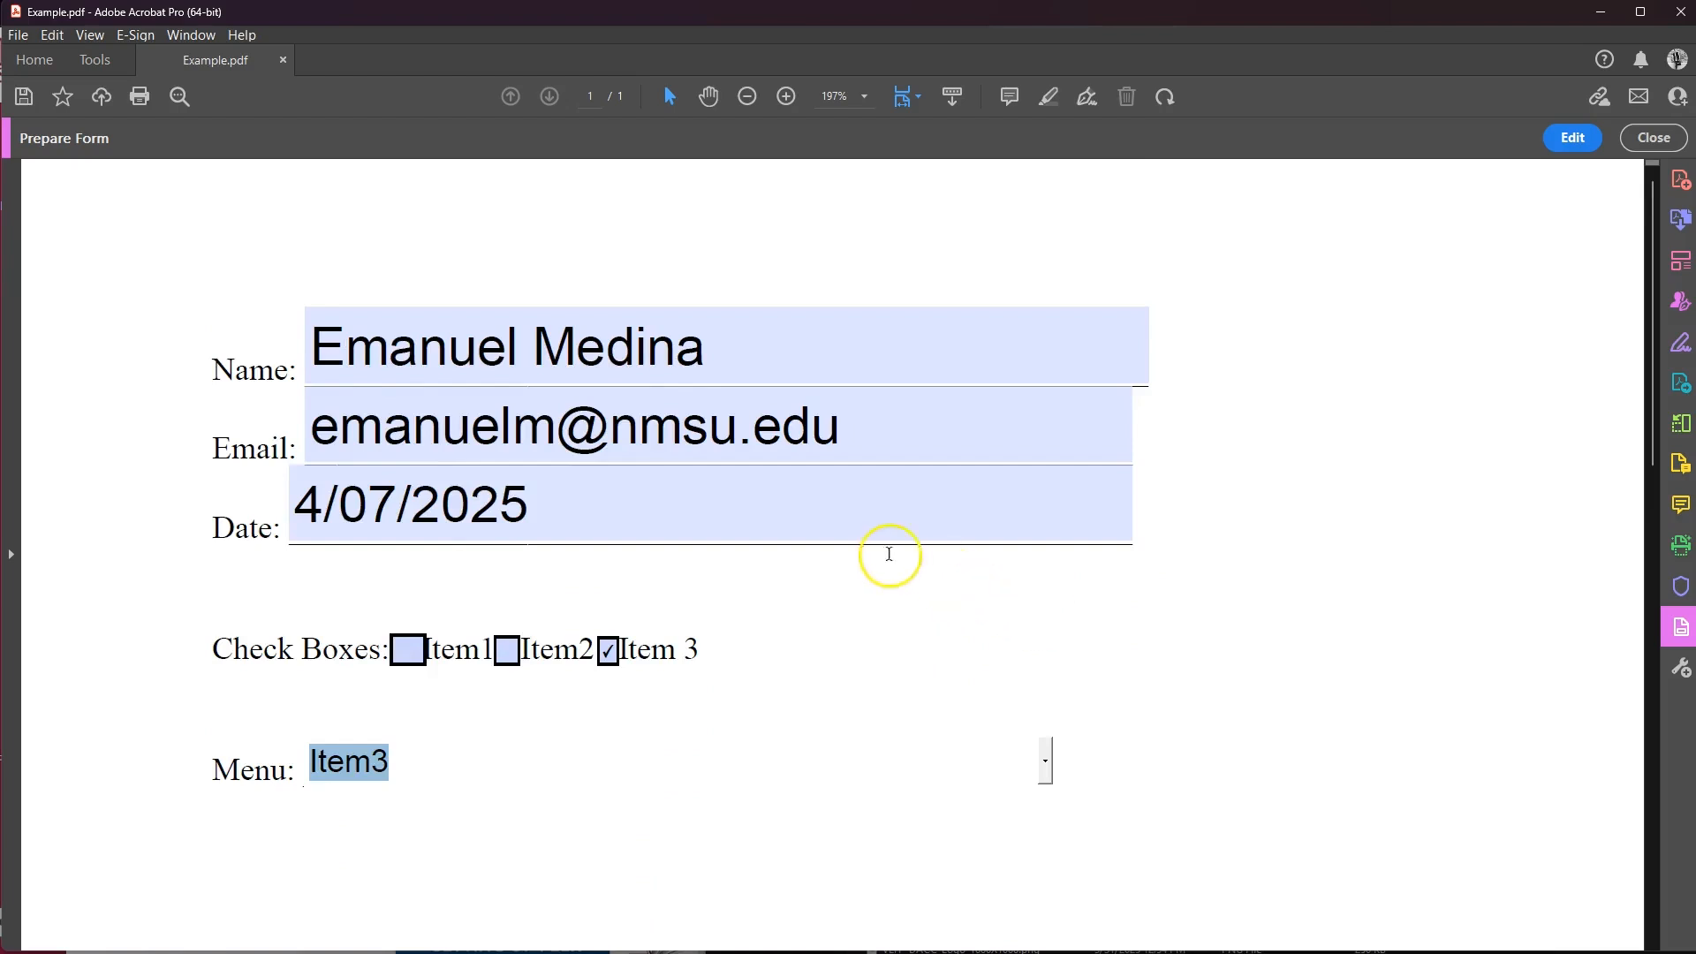
# Clear the form's test values with More > Clear Form and exit form editing.
pyautogui.click(1654, 138)
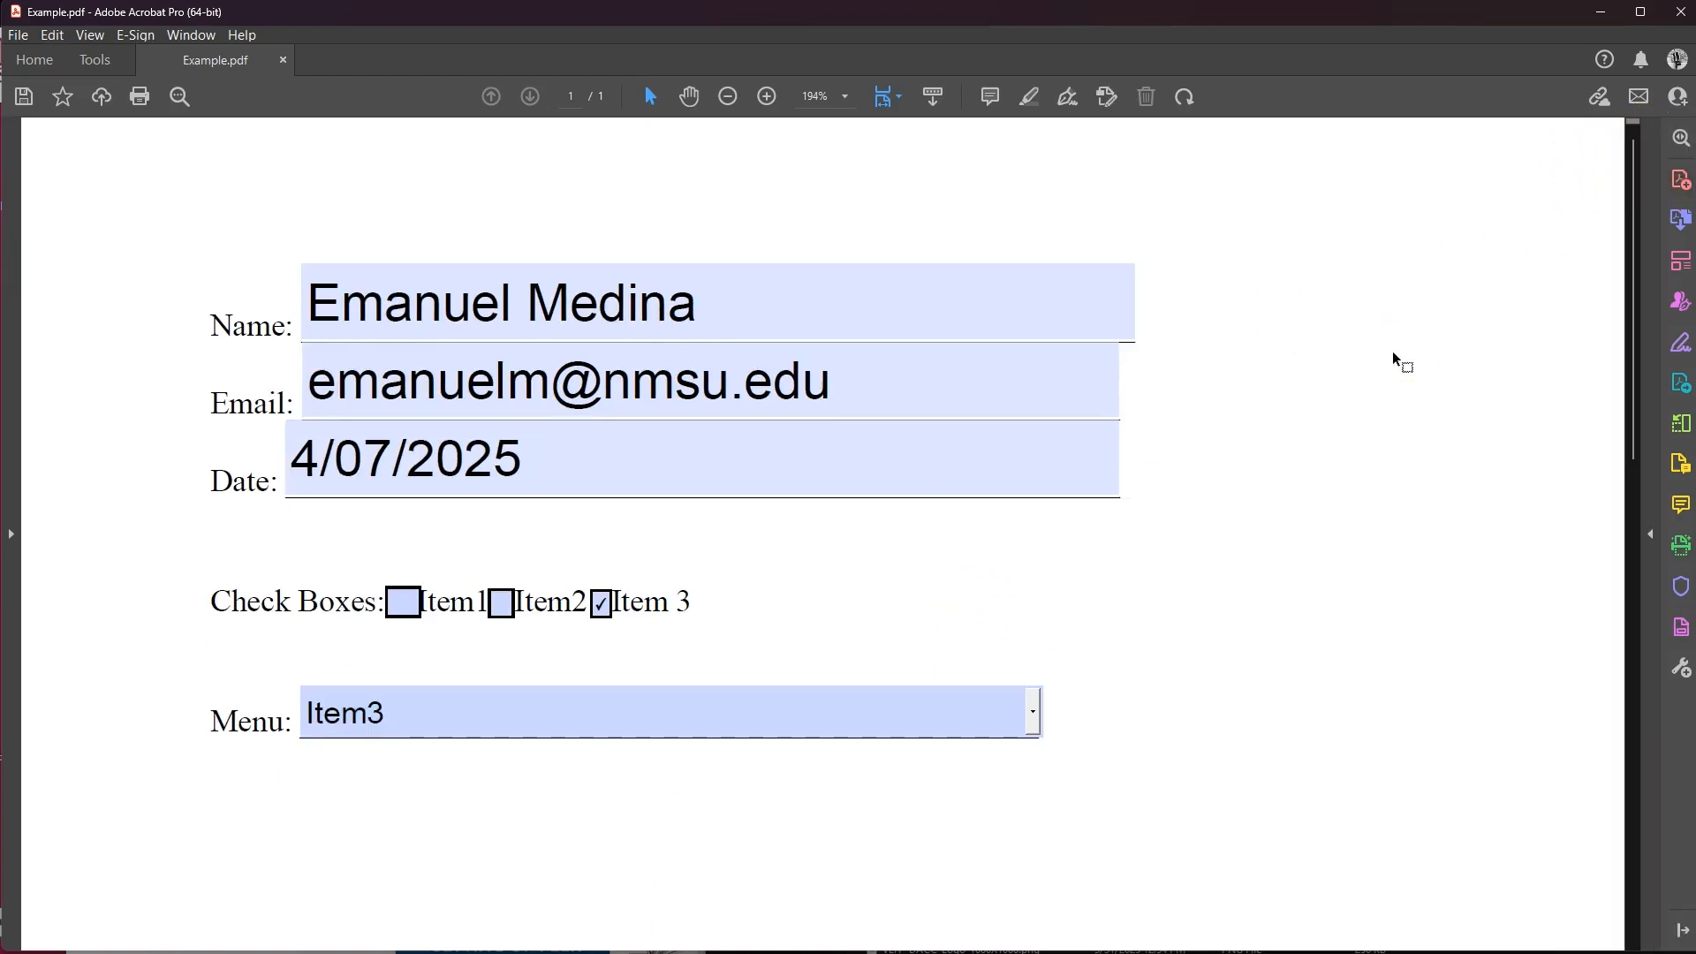
pyautogui.click(676, 461)
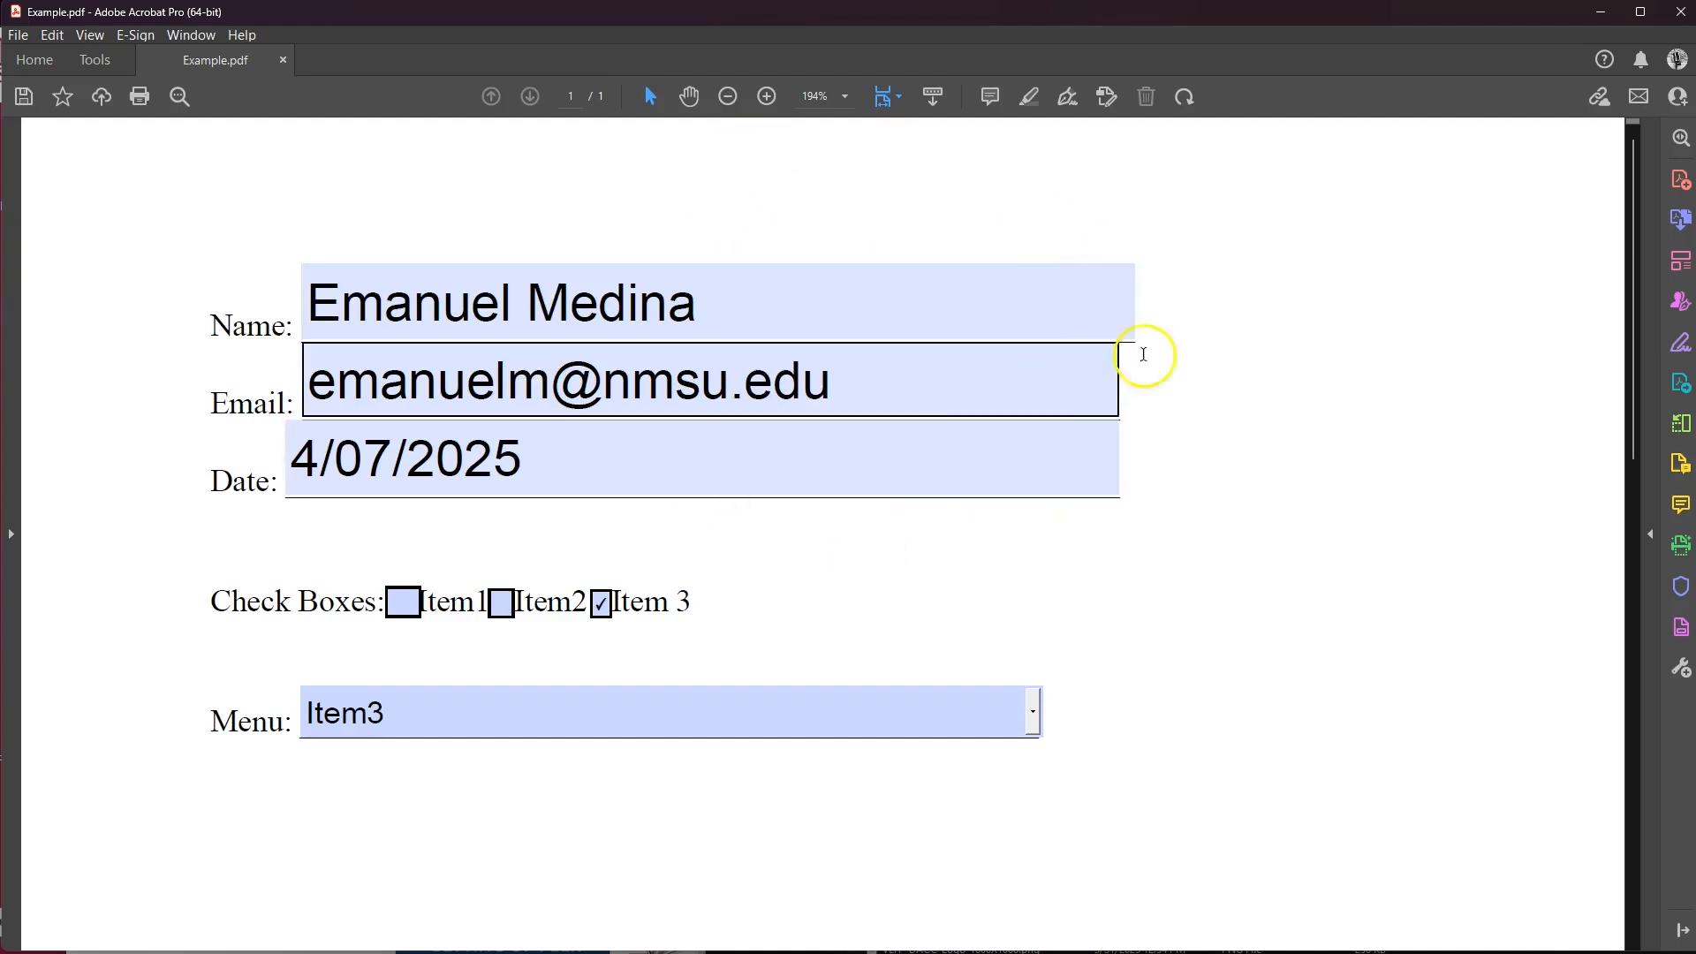
pyautogui.click(1681, 629)
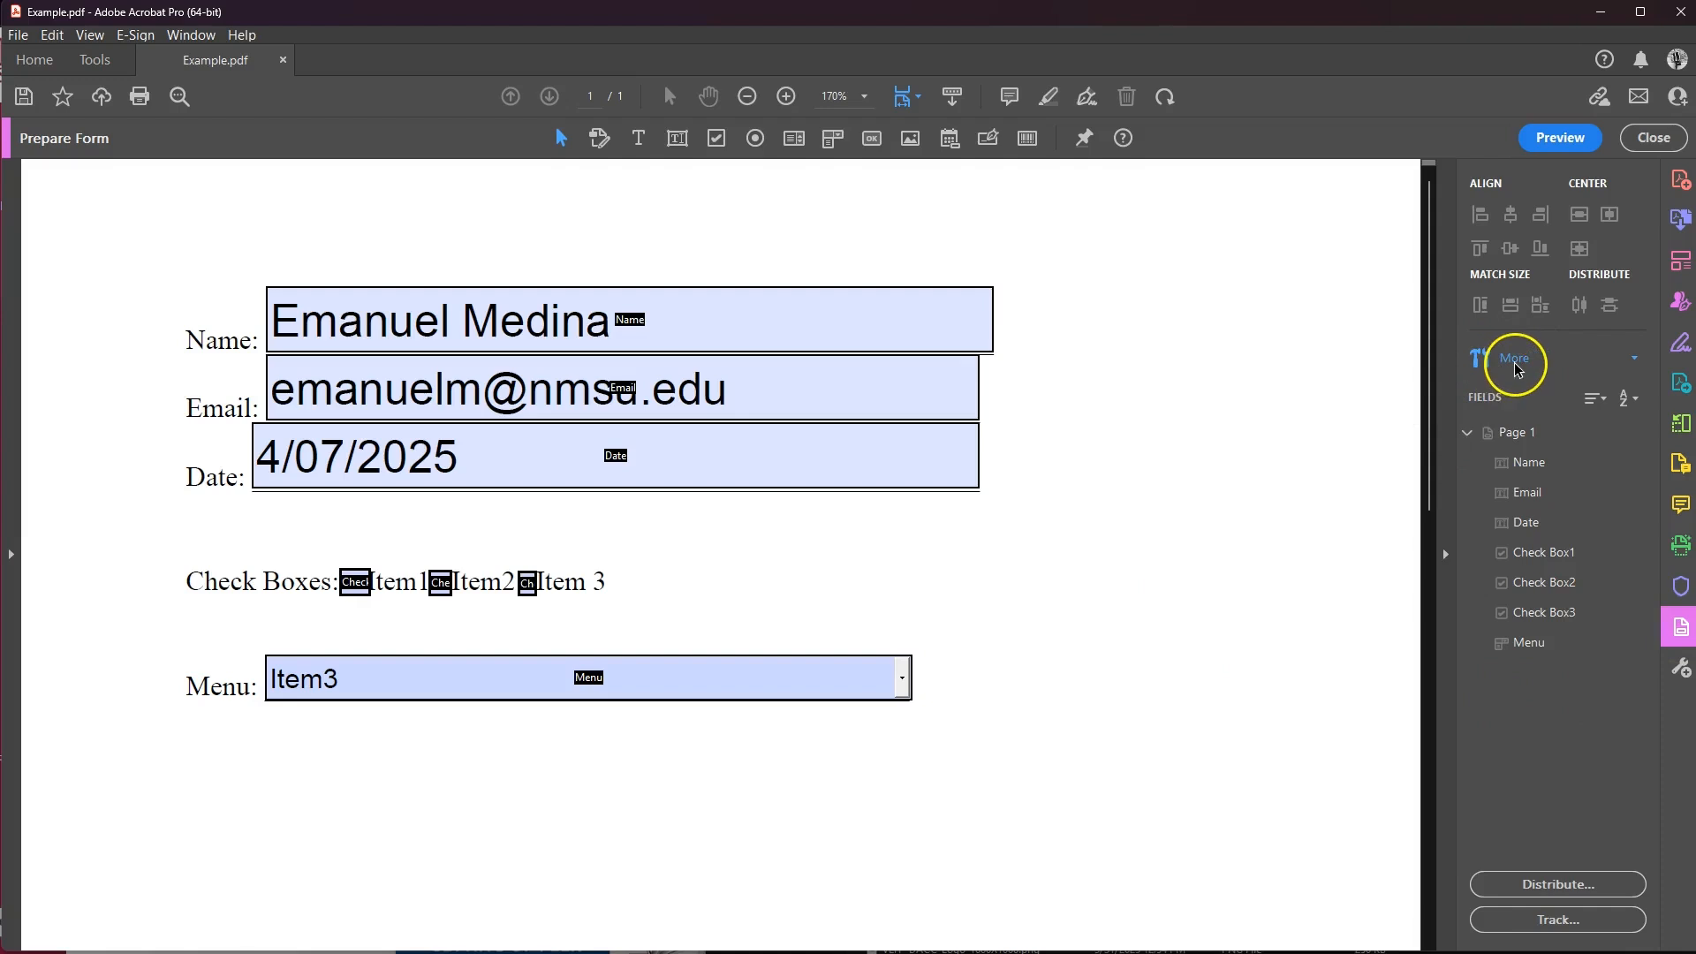
pyautogui.click(1516, 362)
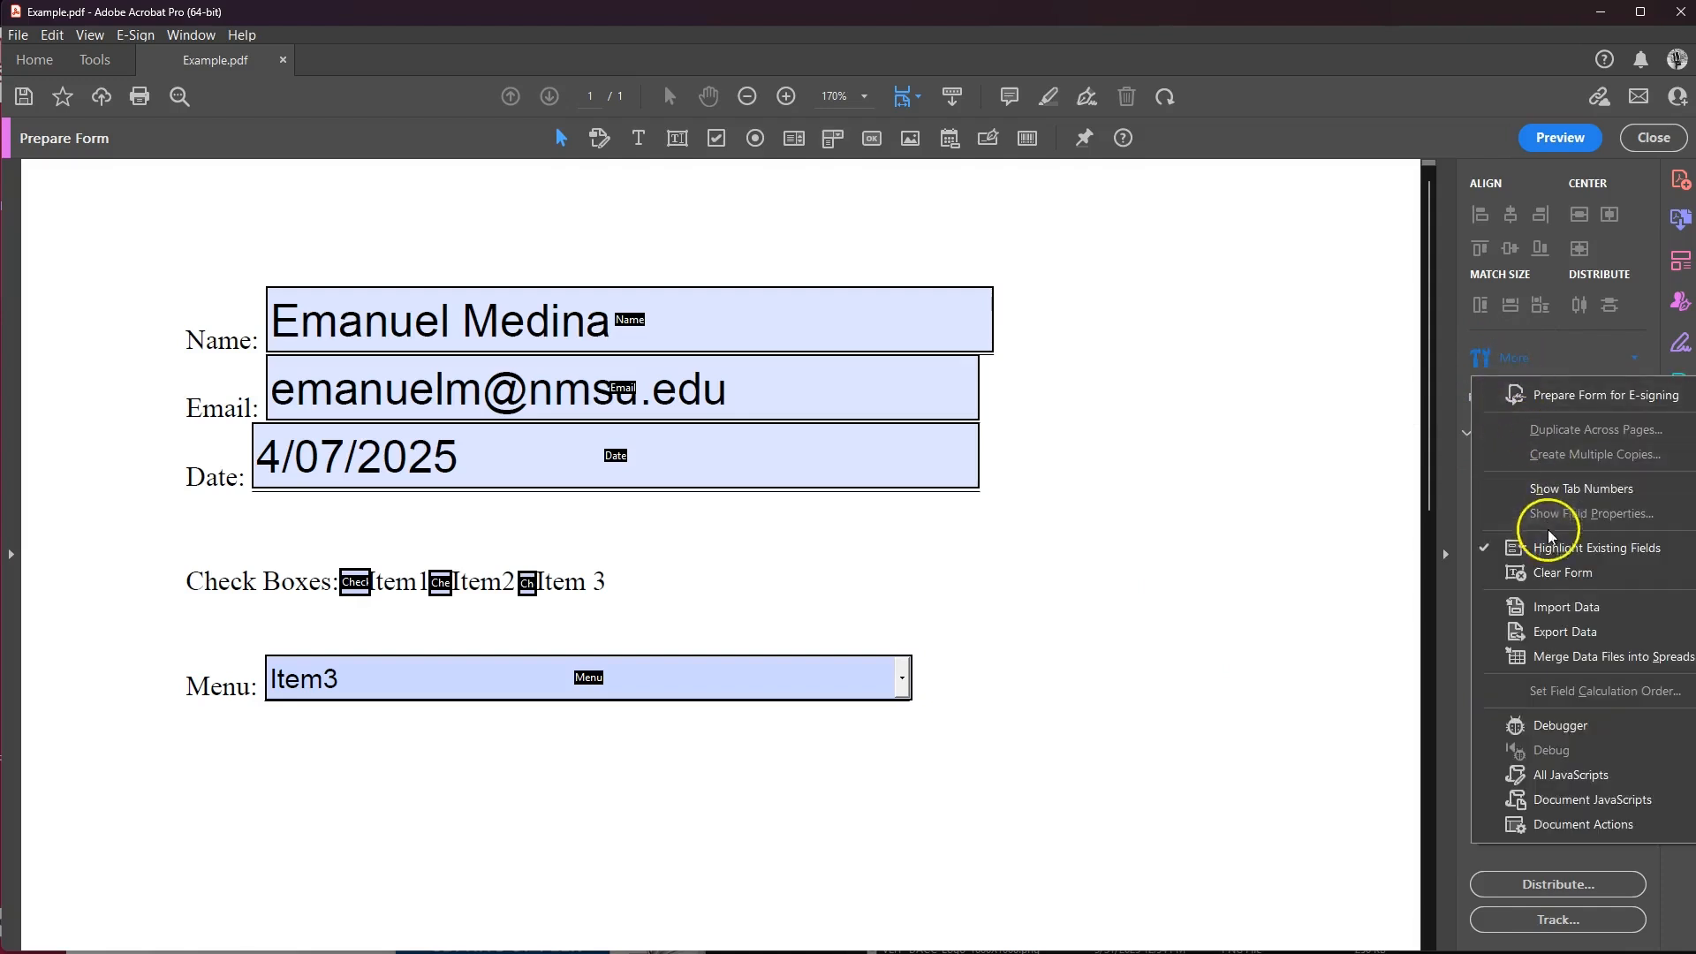
pyautogui.click(1554, 575)
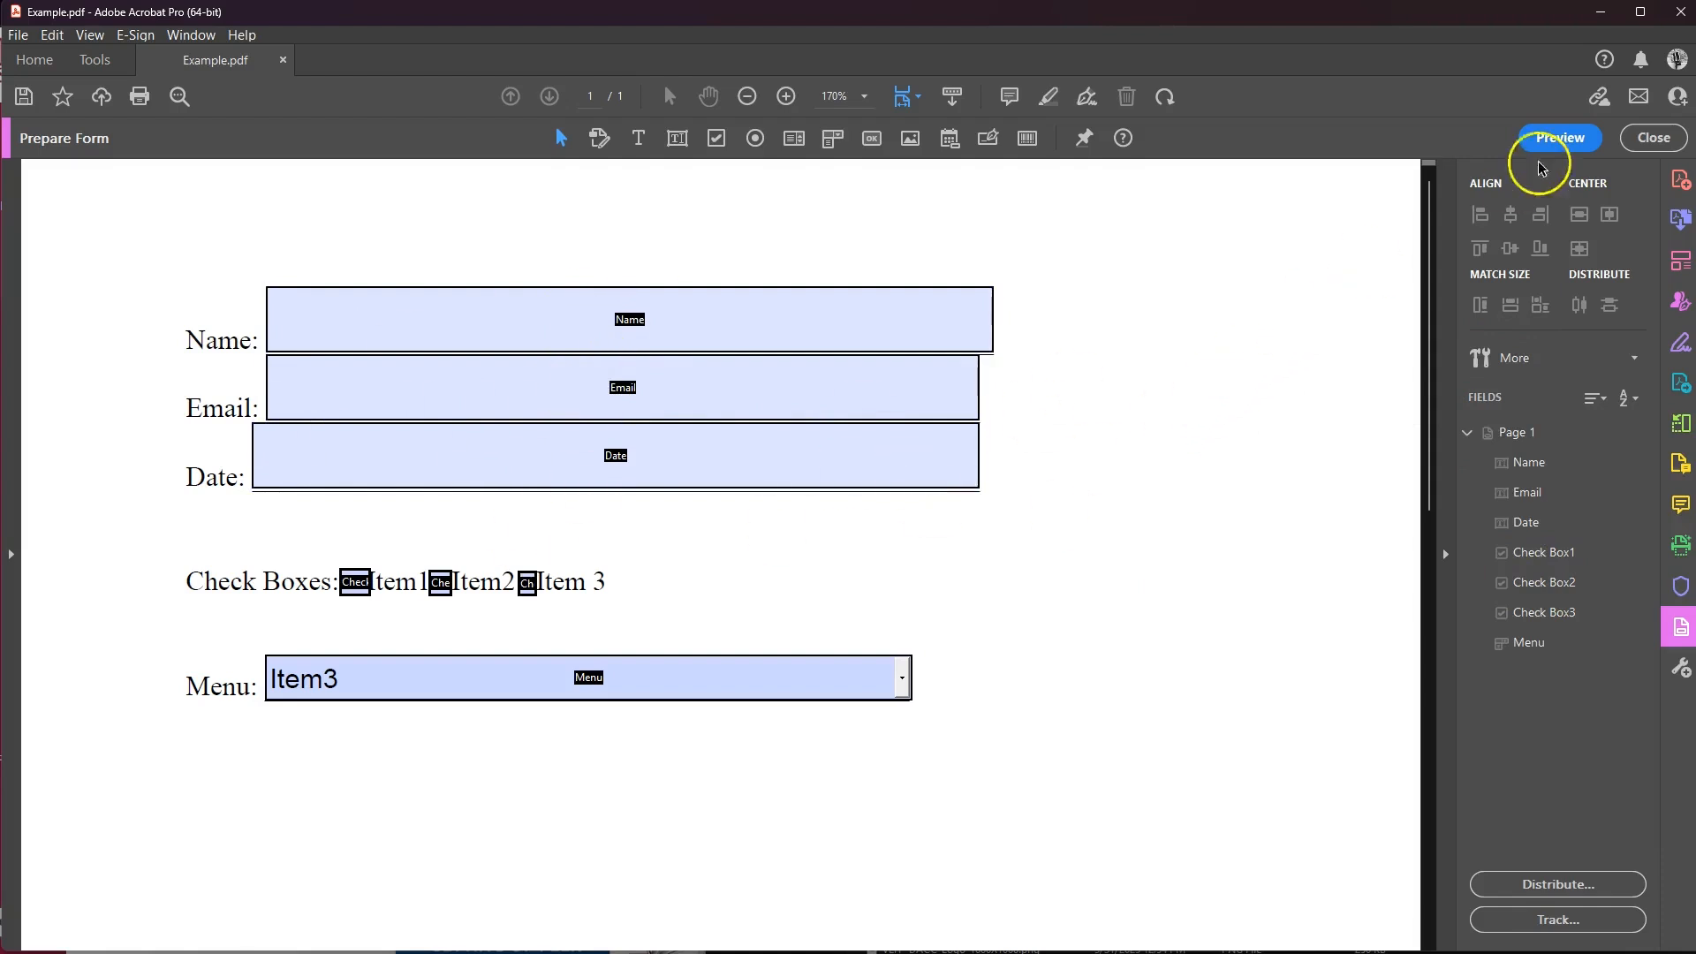
pyautogui.click(1653, 138)
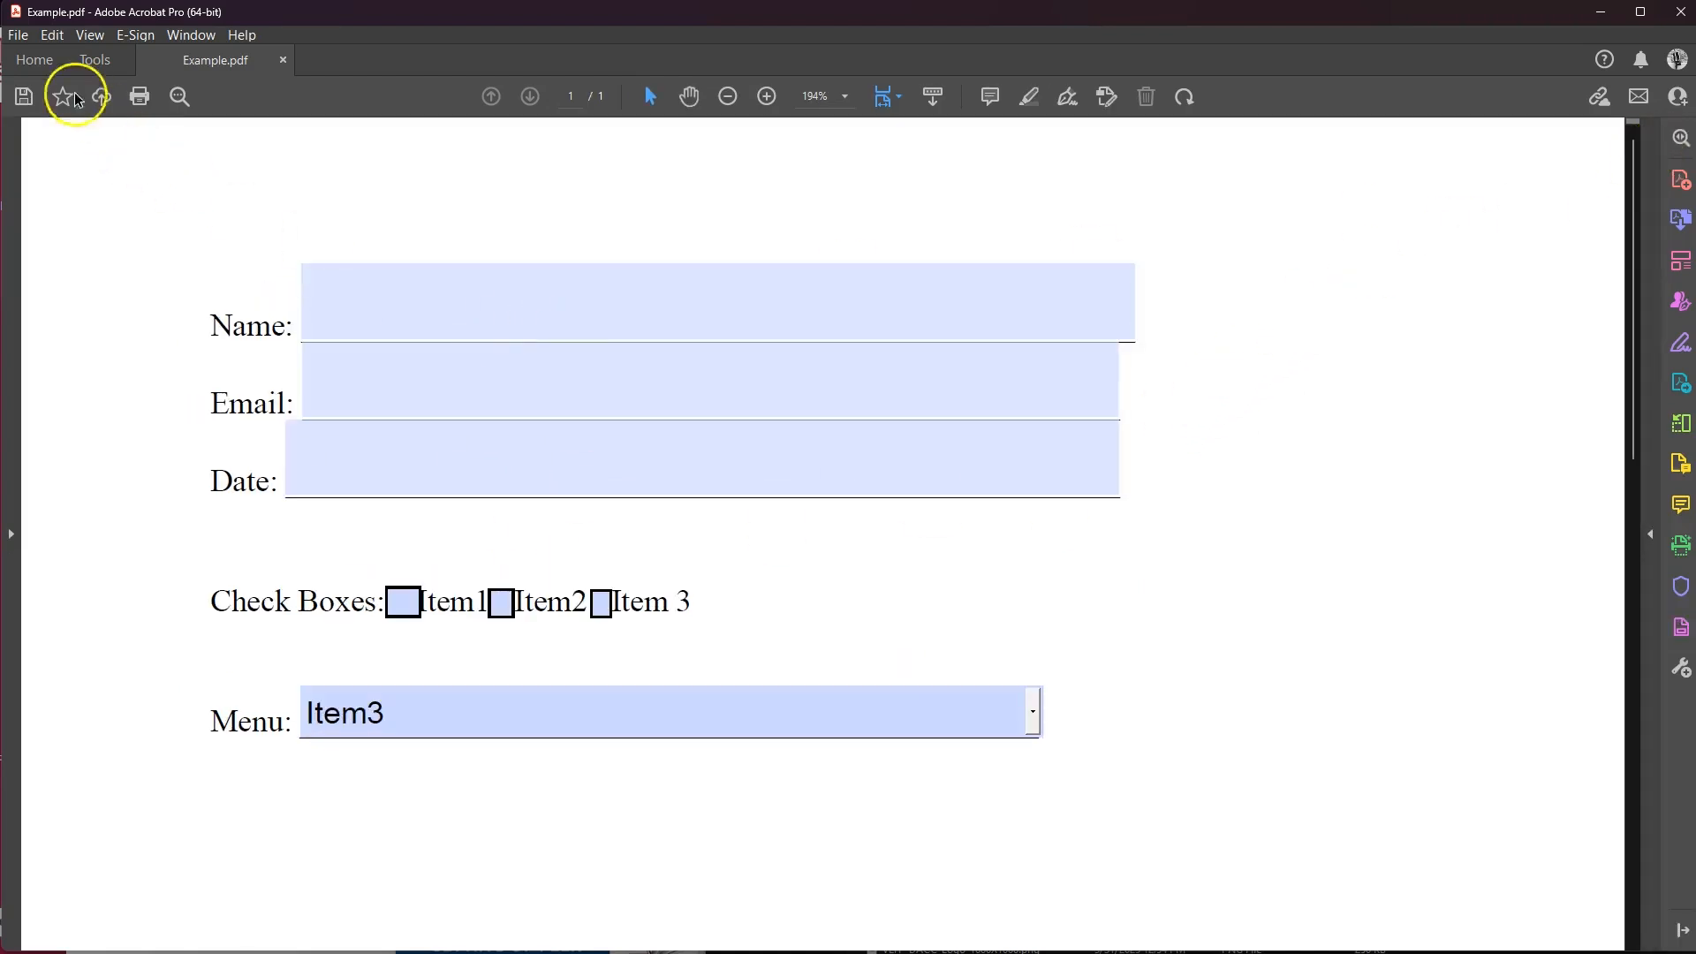
# Save the form as Example_V01.pdf in the Downloads folder.
pyautogui.click(13, 37)
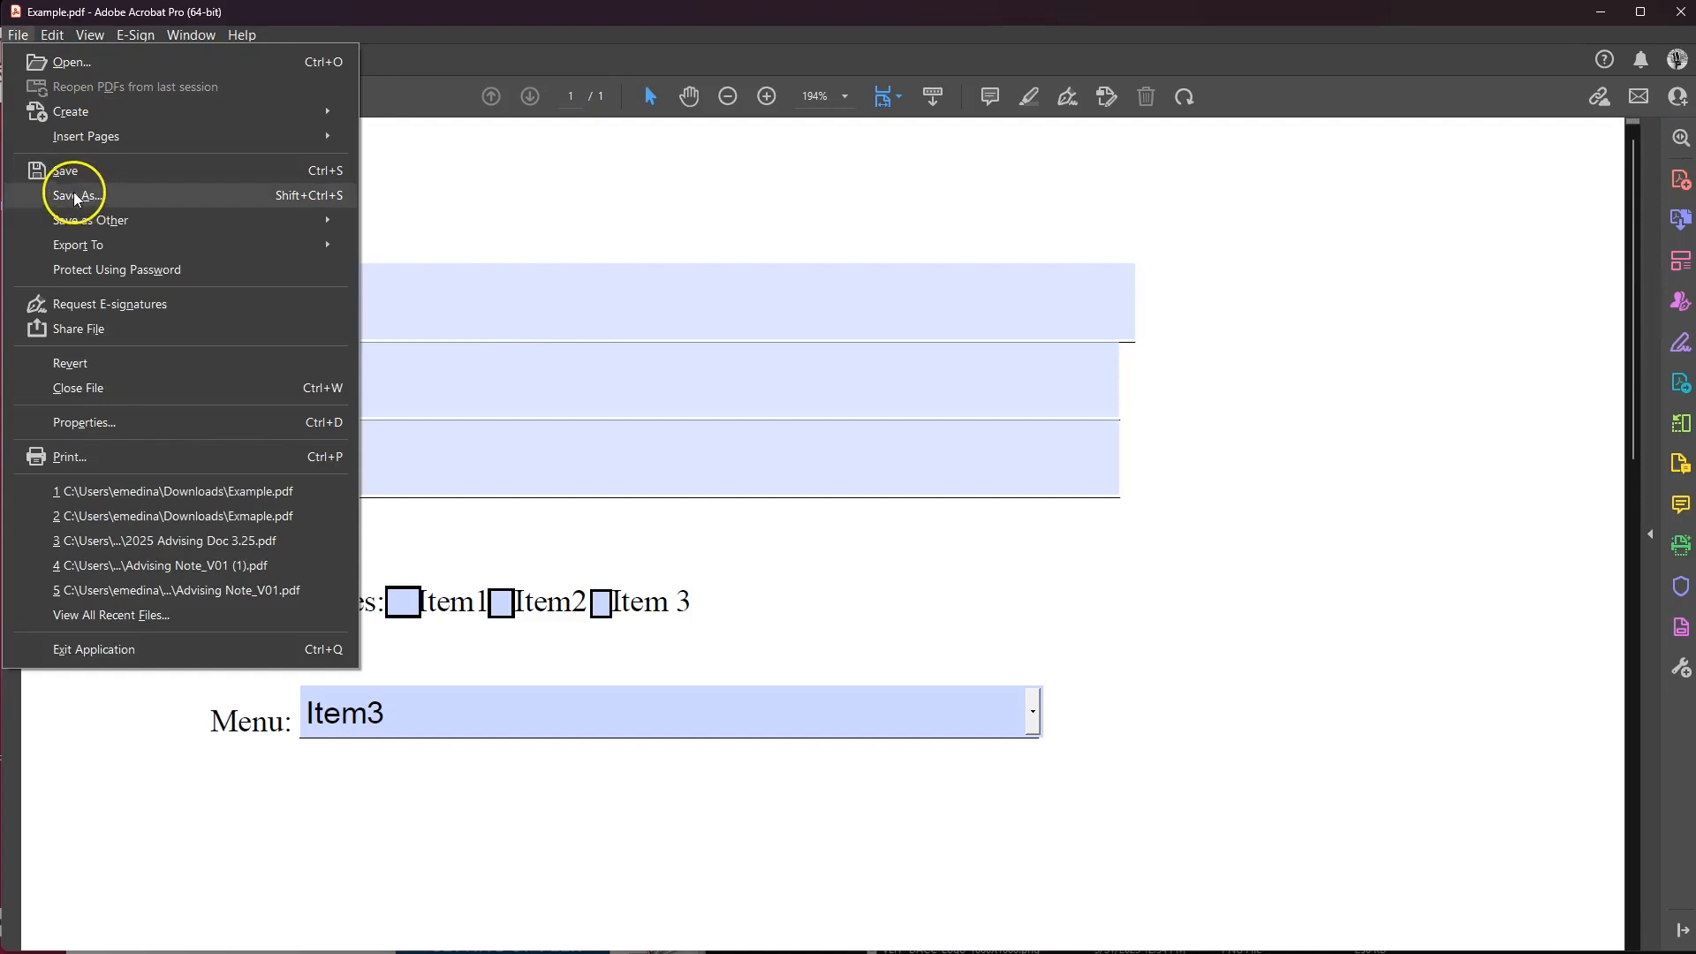
pyautogui.click(104, 201)
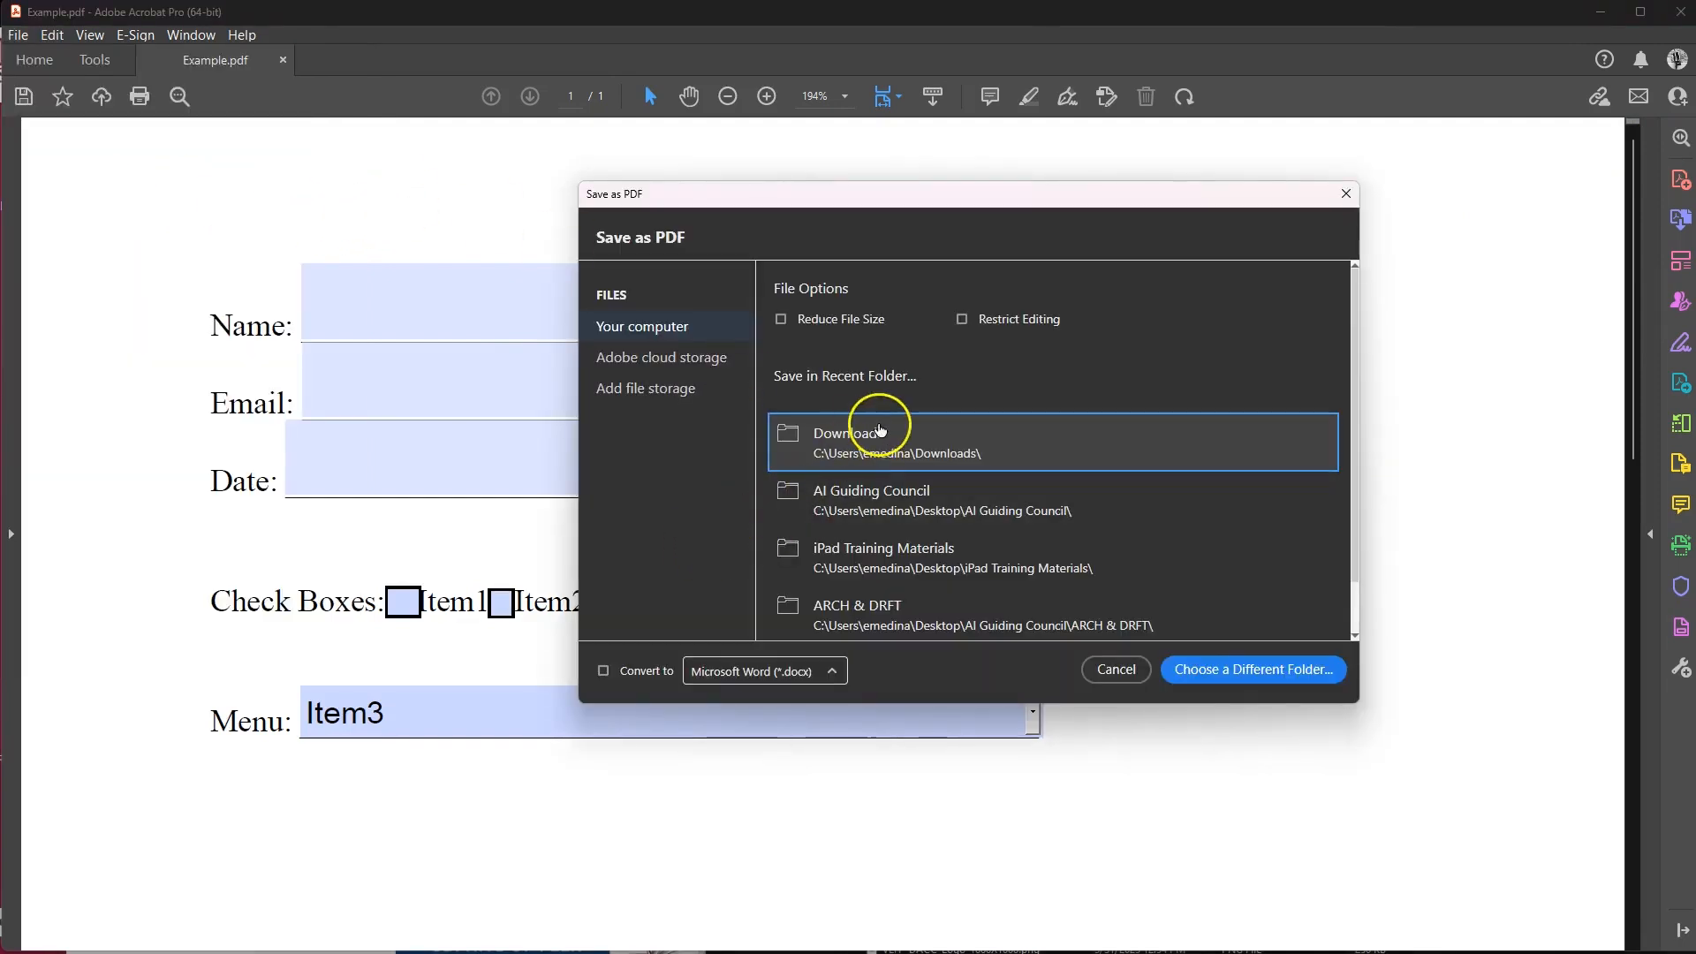
pyautogui.click(878, 429)
pyautogui.click(154, 424)
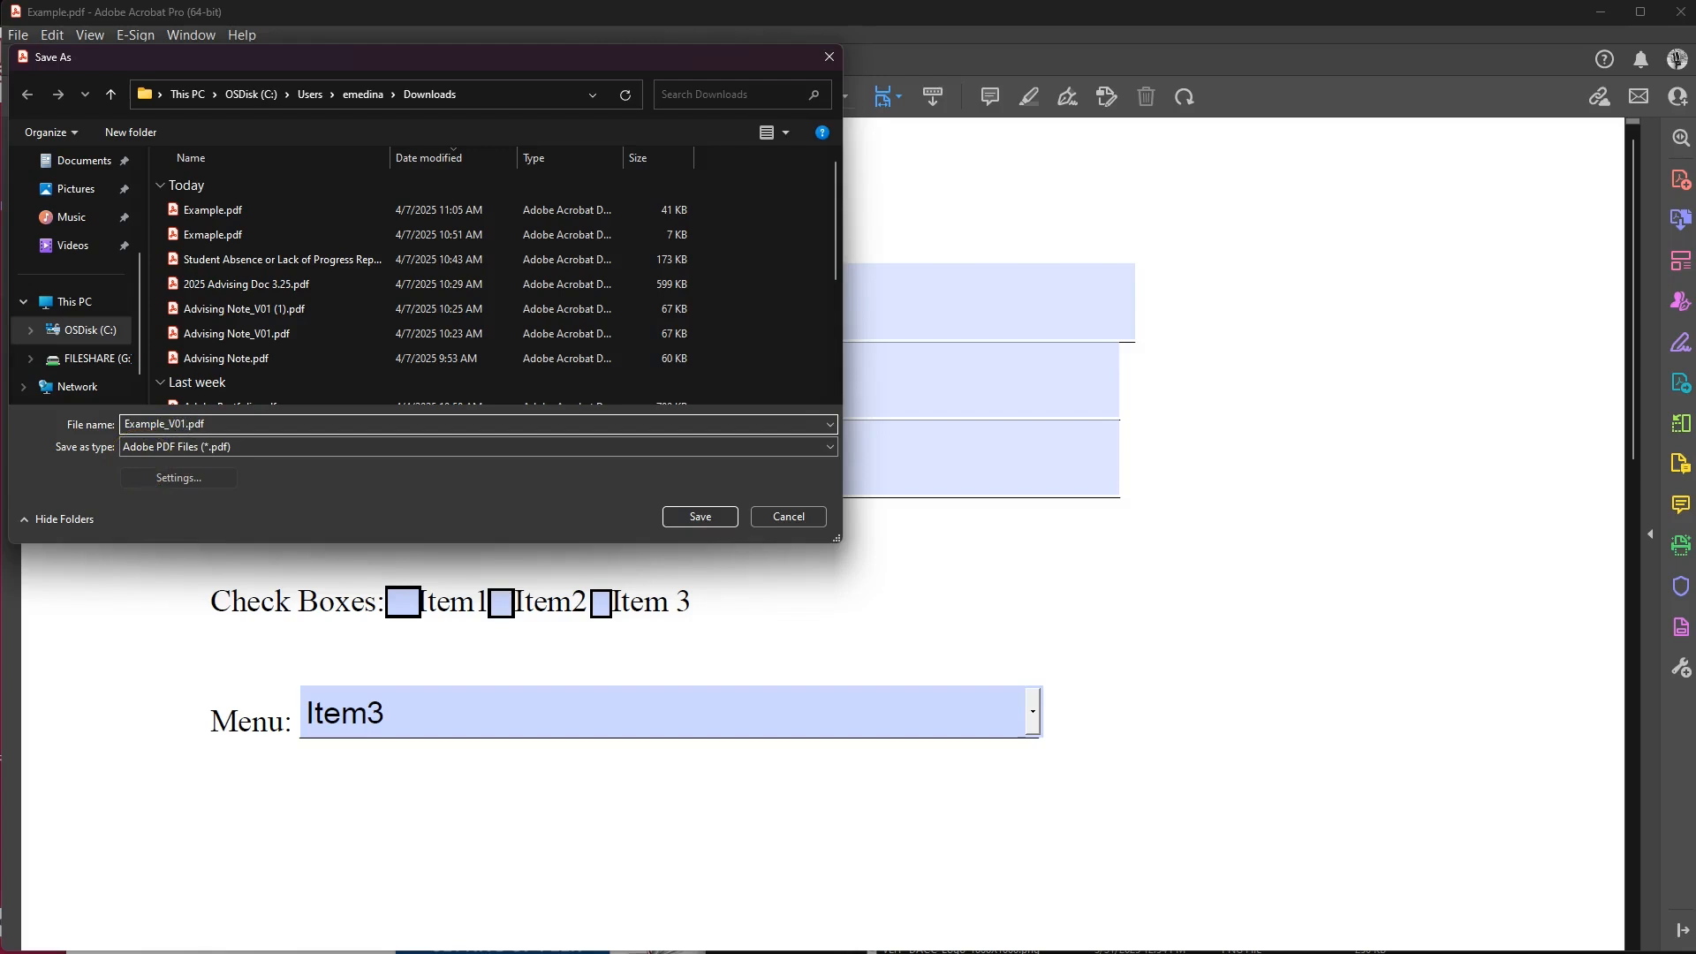
pyautogui.click(674, 517)
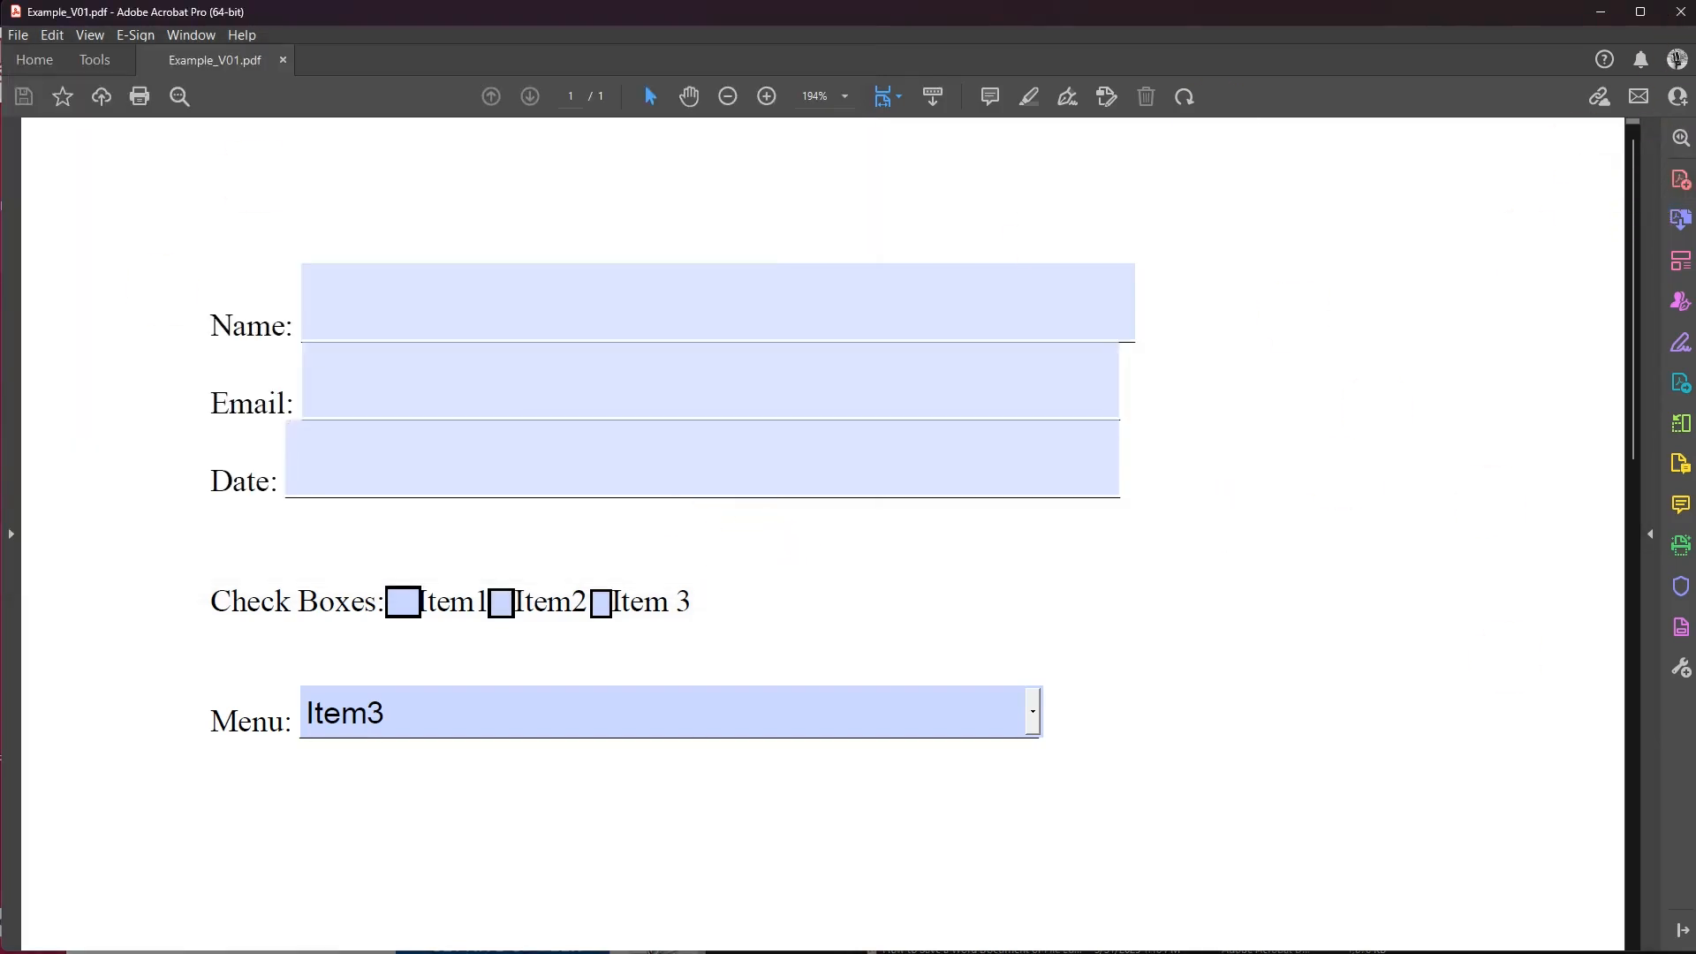
# Close Example_V01.pdf, reopen it from Recent files, and check its fields are fillable.
pyautogui.click(282, 61)
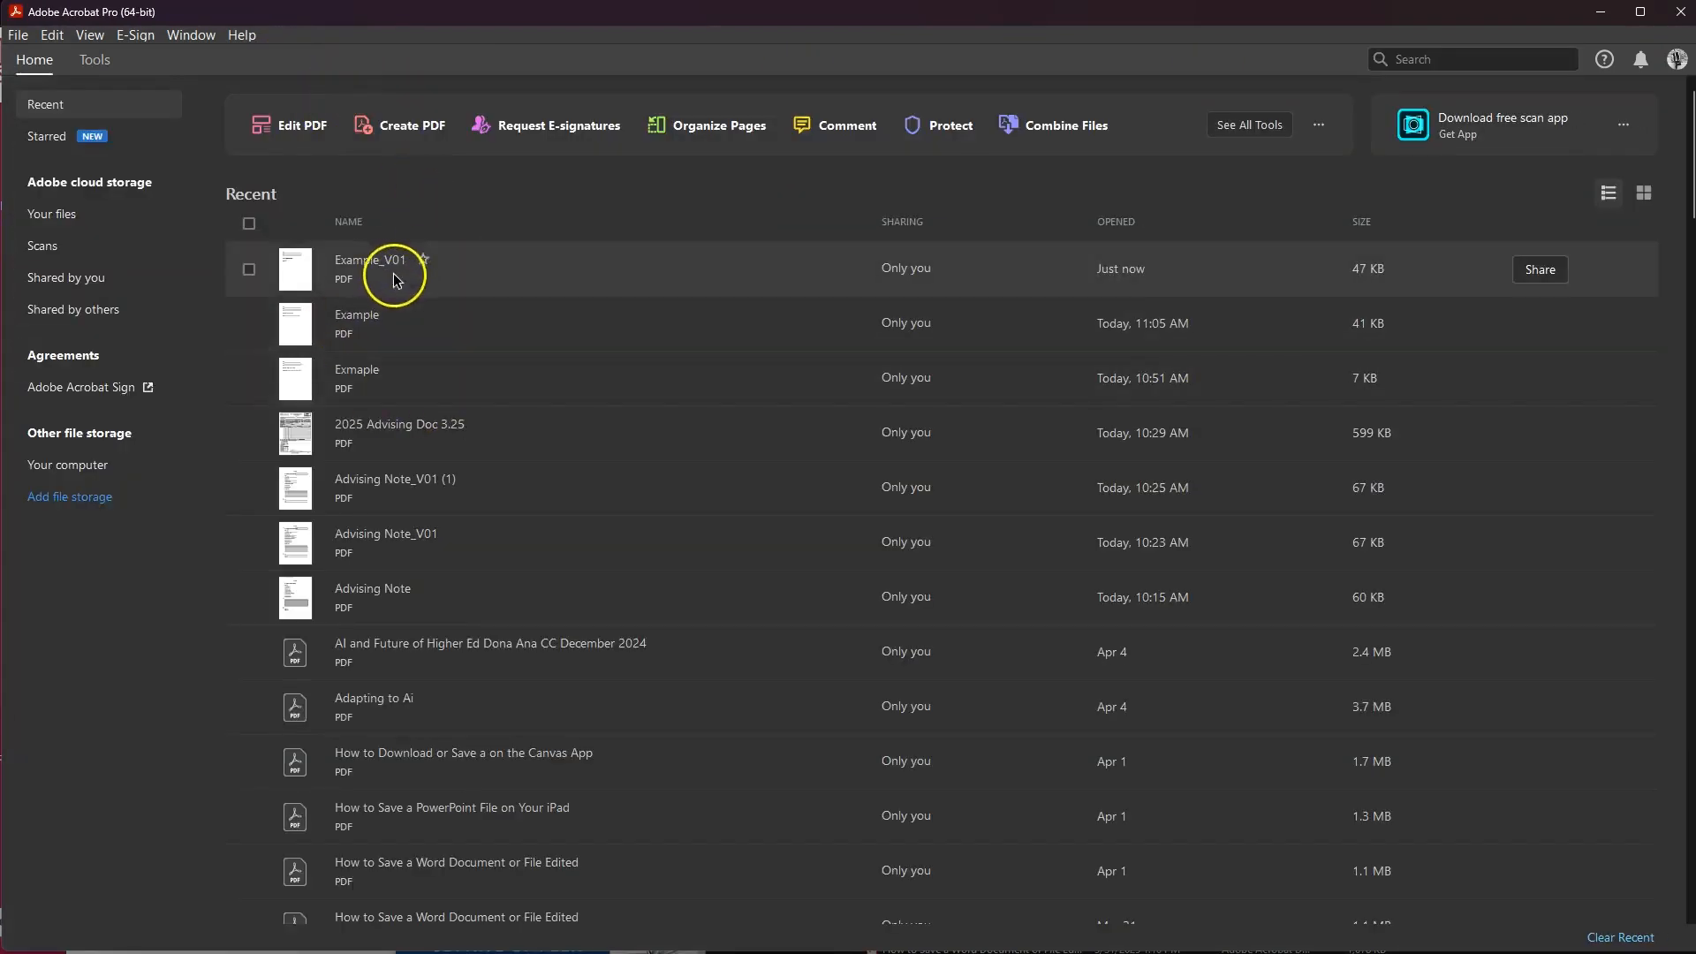
pyautogui.click(373, 276)
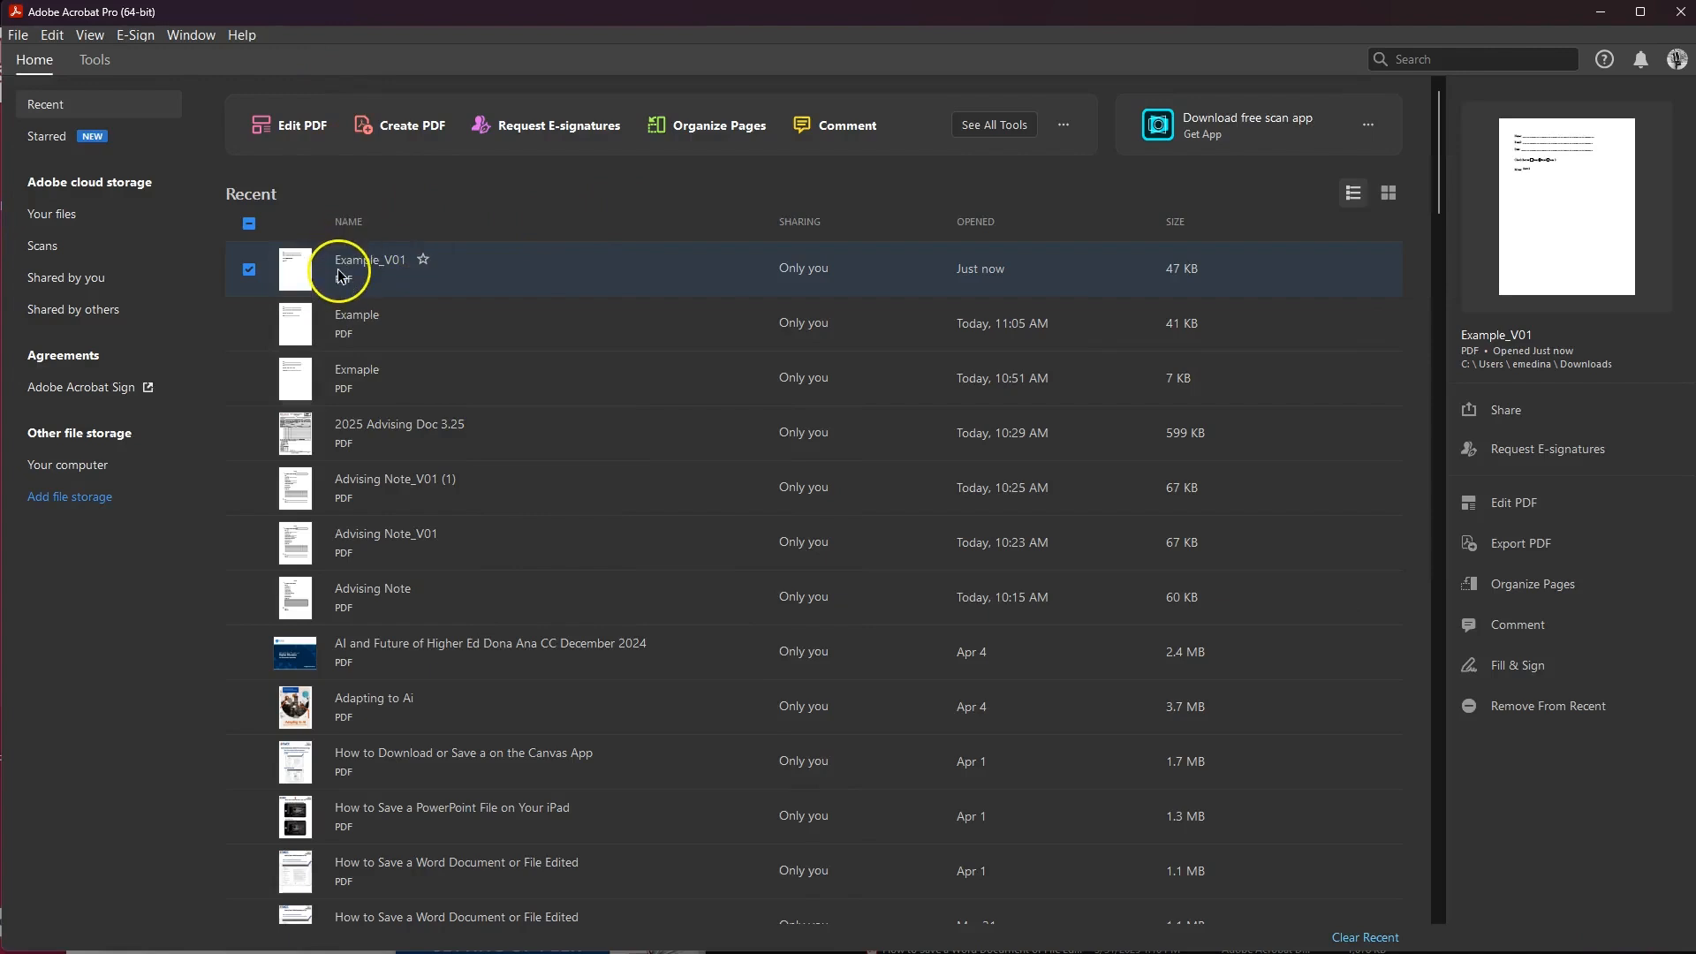
pyautogui.doubleClick(341, 275)
pyautogui.click(363, 268)
pyautogui.click(398, 390)
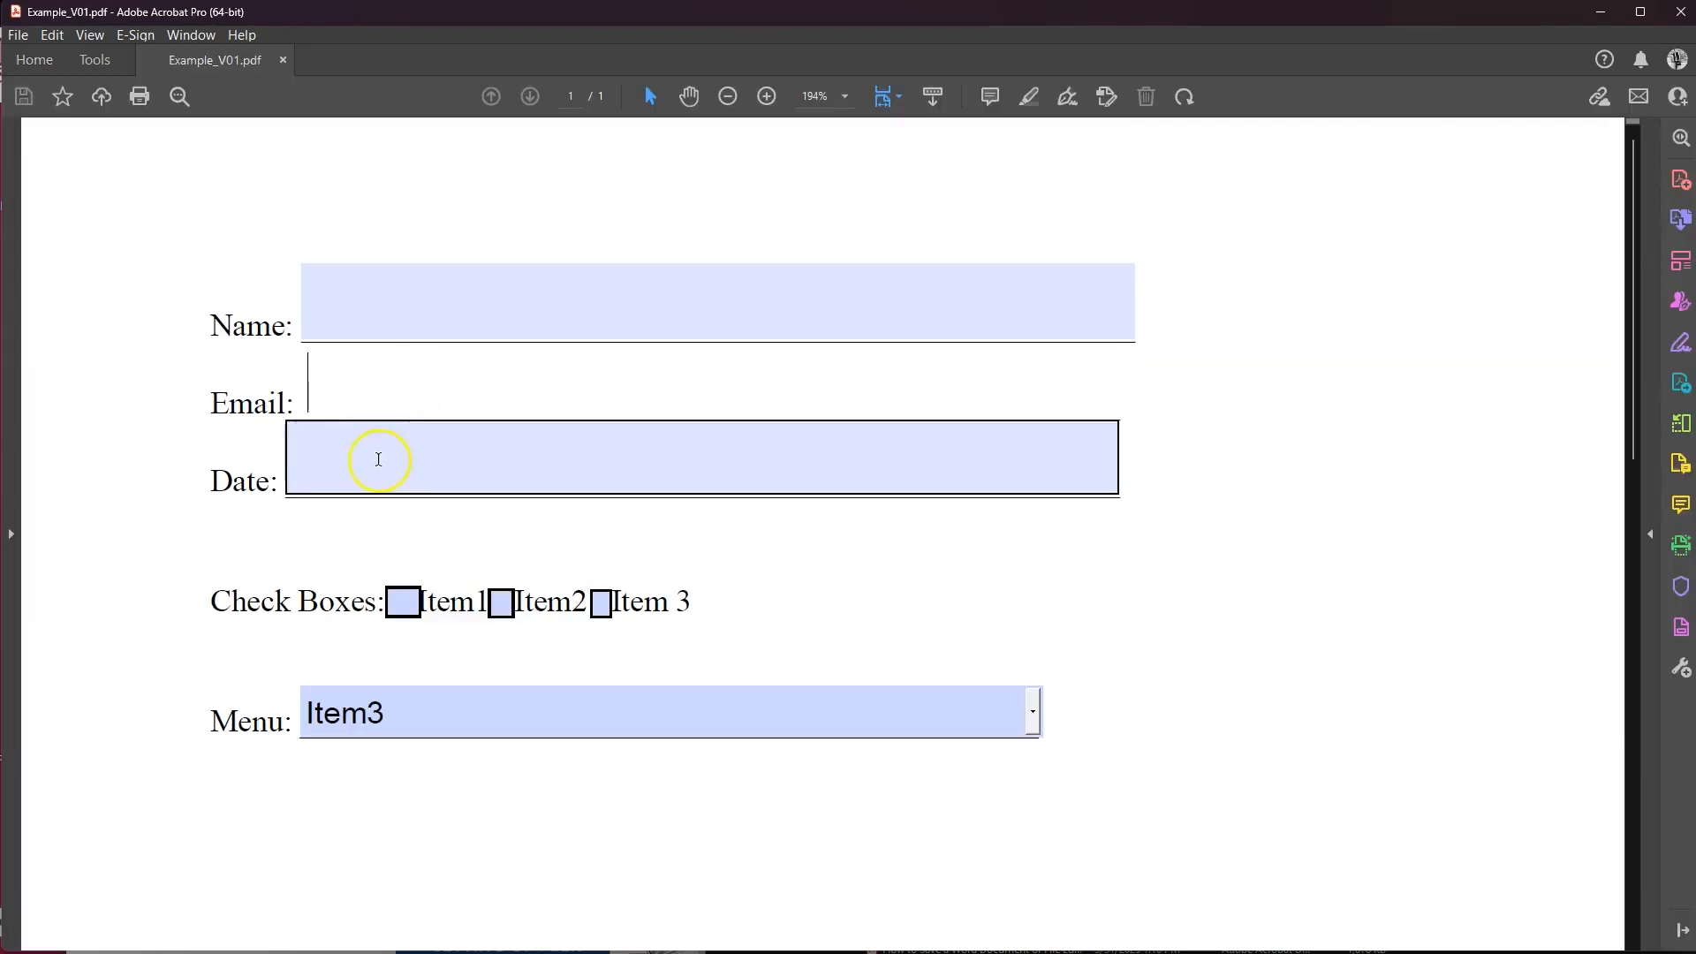
pyautogui.click(439, 293)
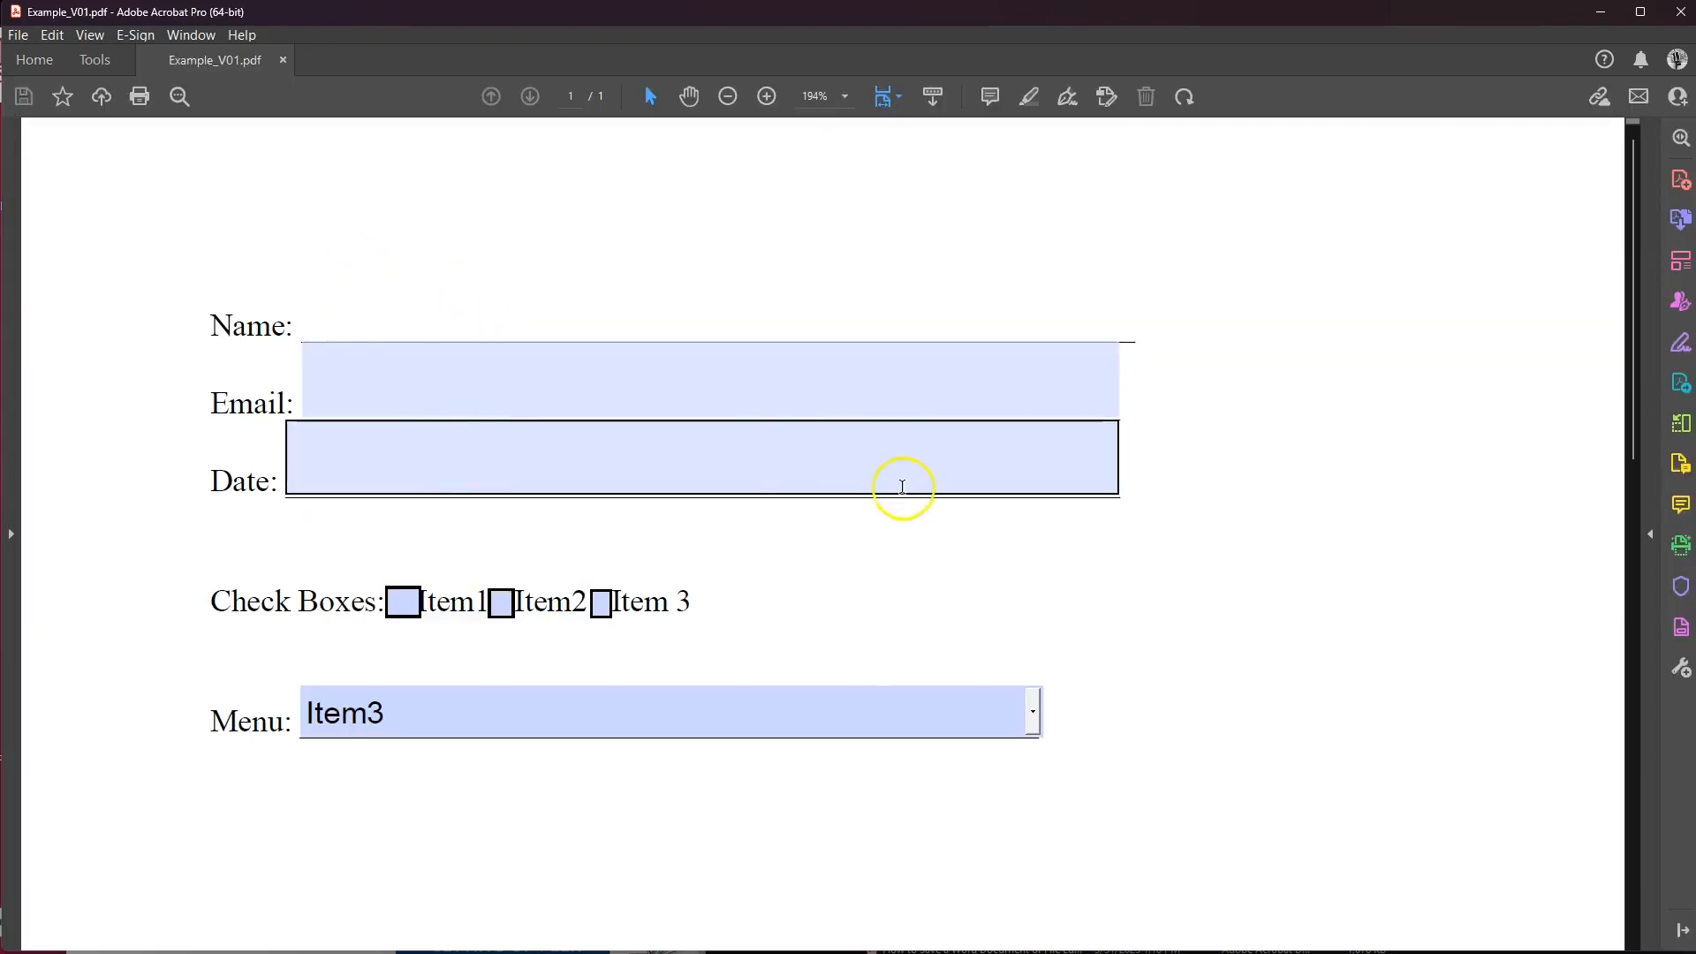